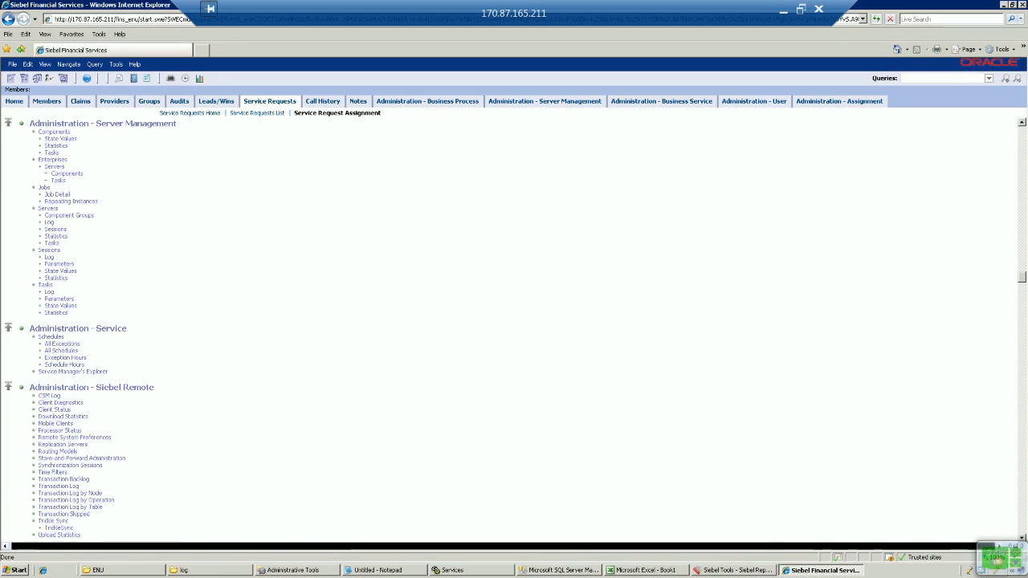
Step: Open the server batch jobs list under Administration - Server Management
click(44, 188)
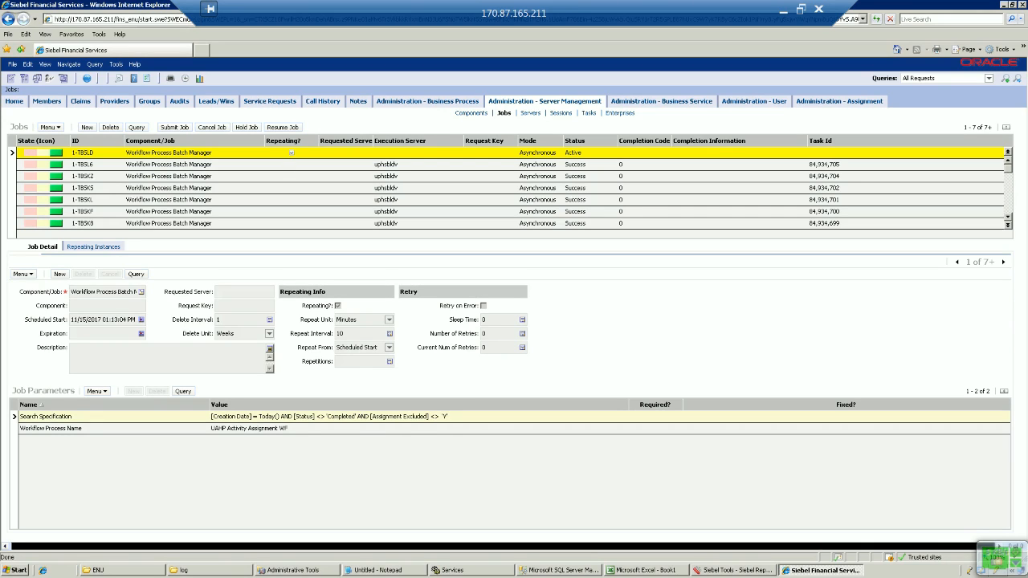
Step: Check the UAHP Activity Assignment WF job's 10-minute repeat, search specification and workflow name, then switch to Siebel Tools
click(354, 333)
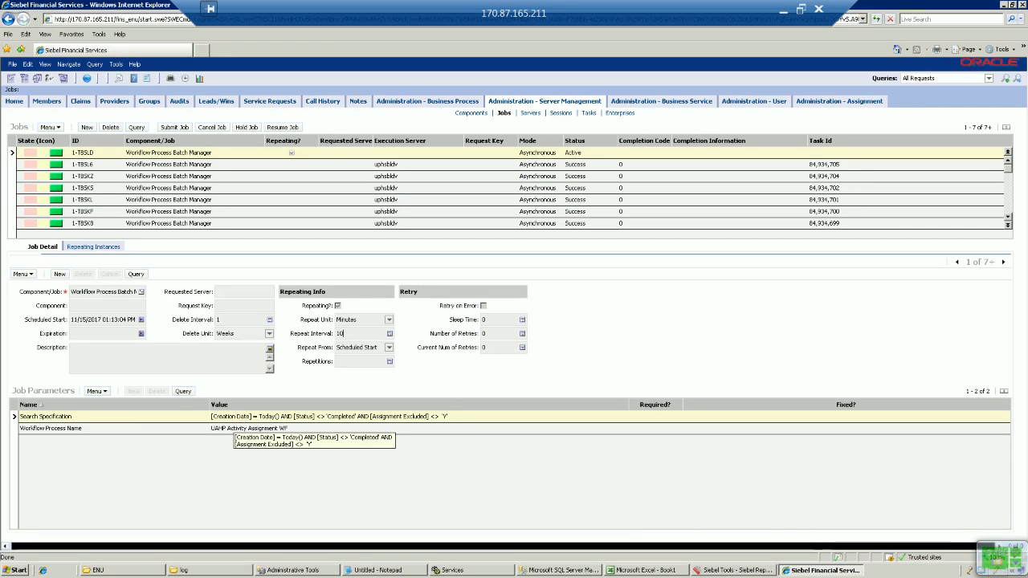
click(234, 417)
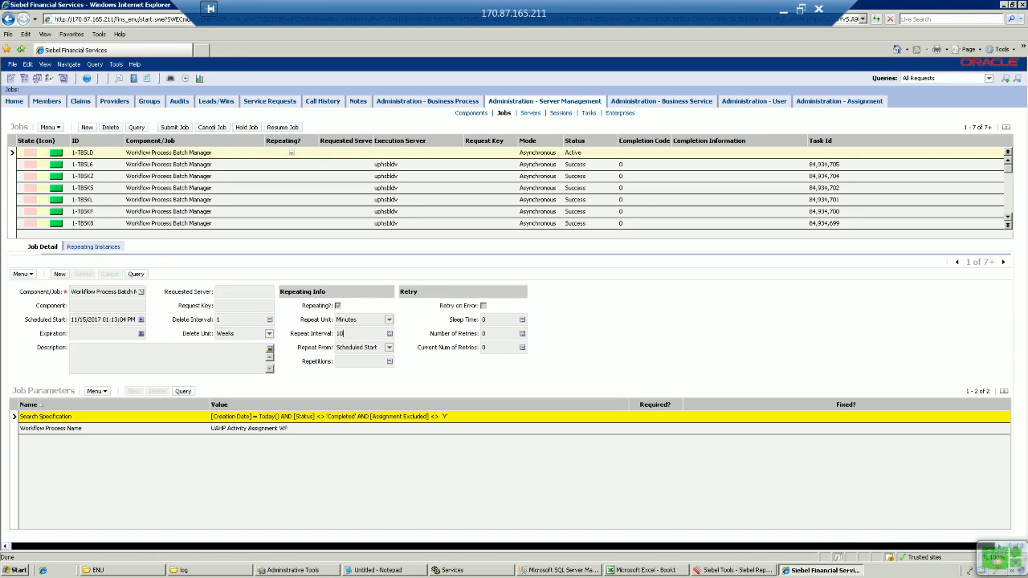
click(239, 429)
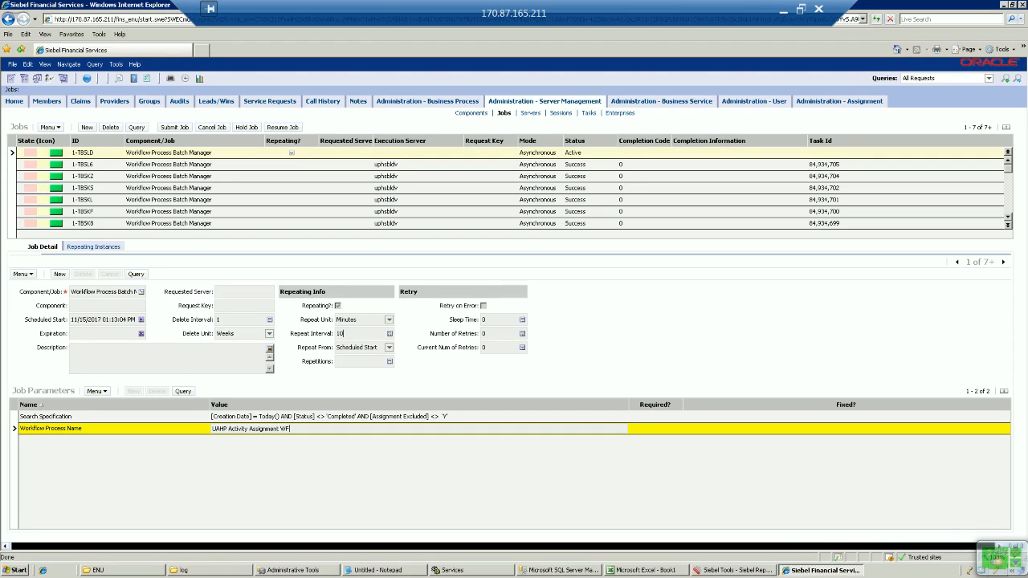
click(740, 570)
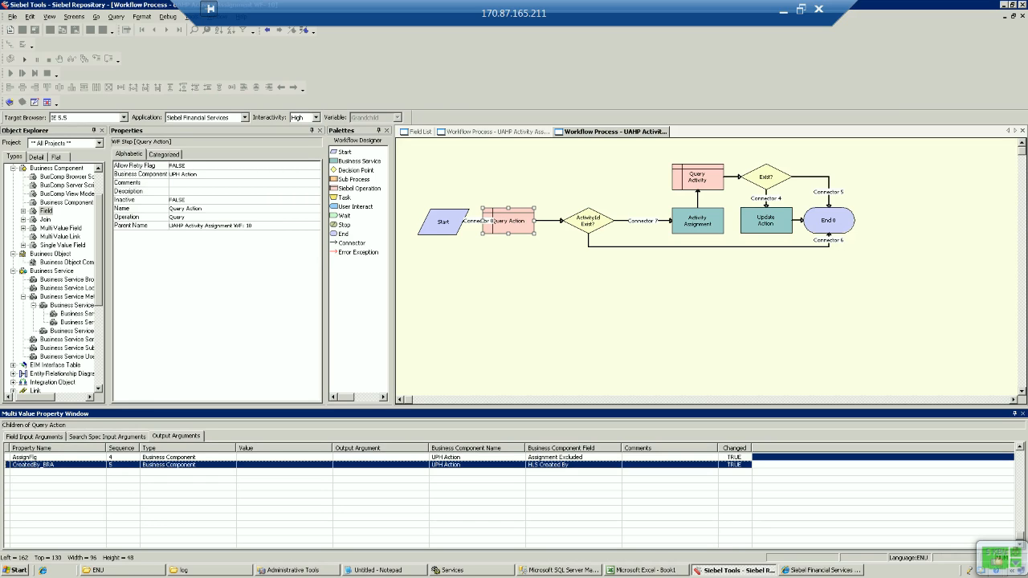
click(697, 221)
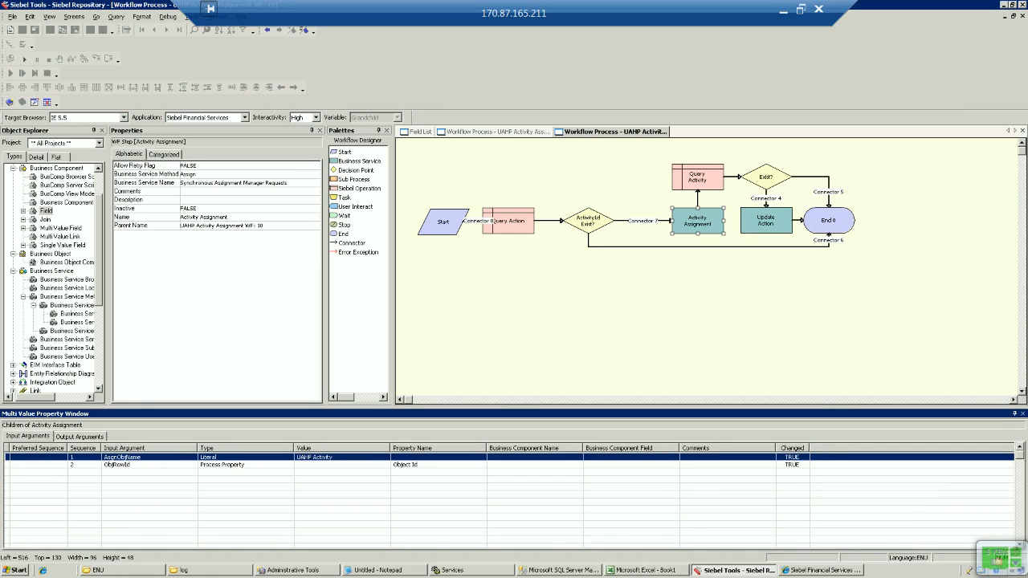
double_click(643, 221)
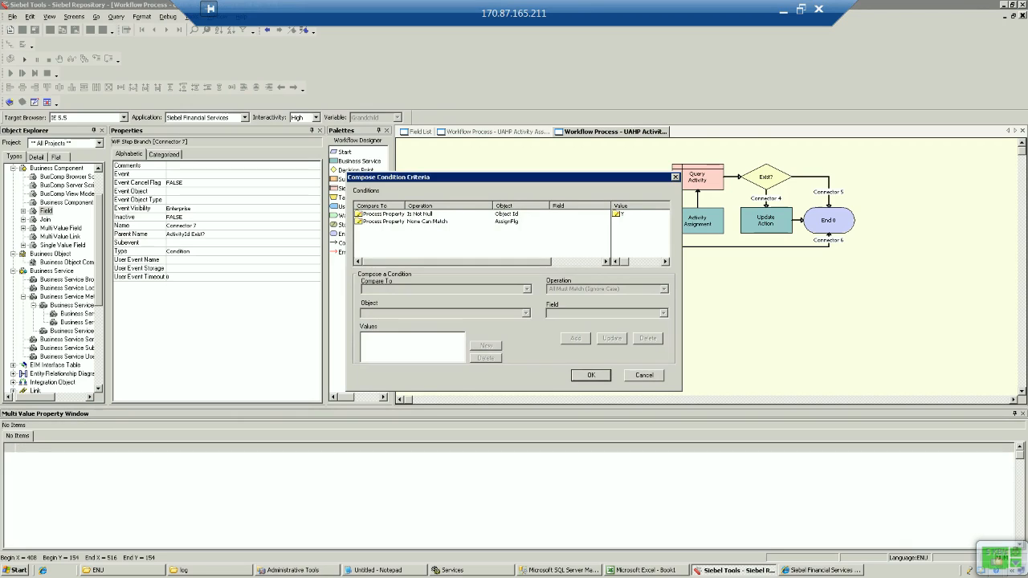
click(428, 222)
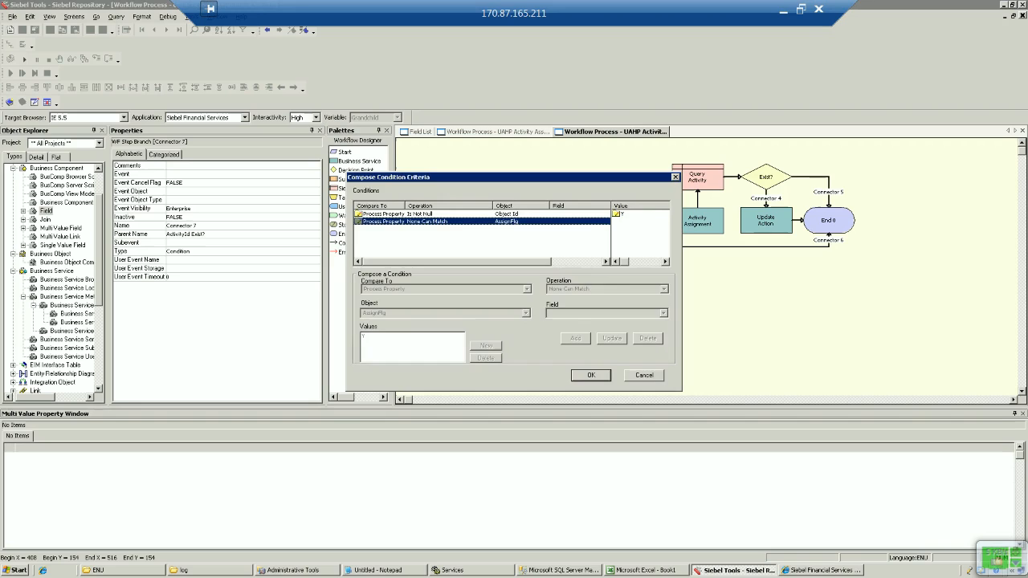
key(Escape)
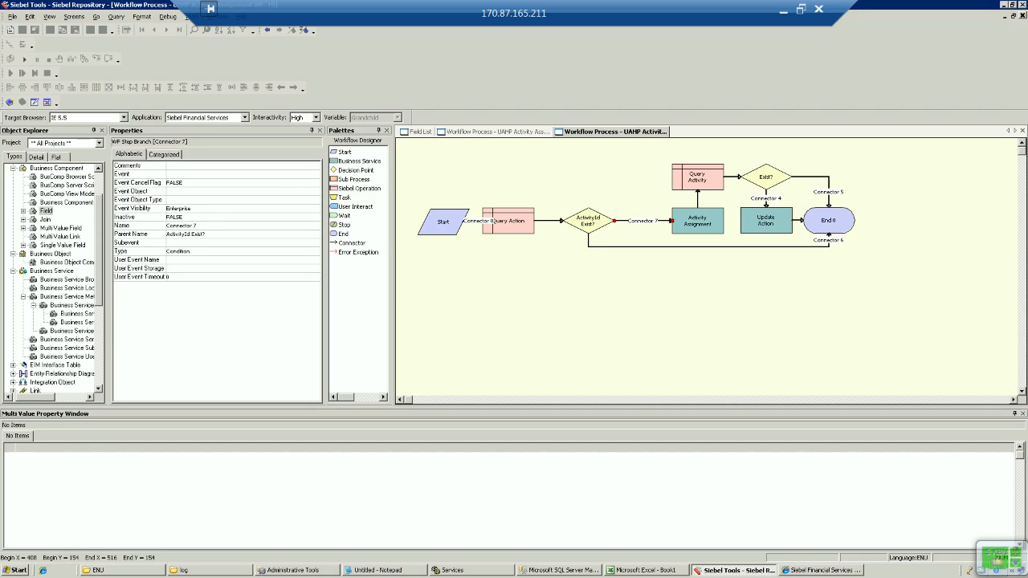
click(698, 221)
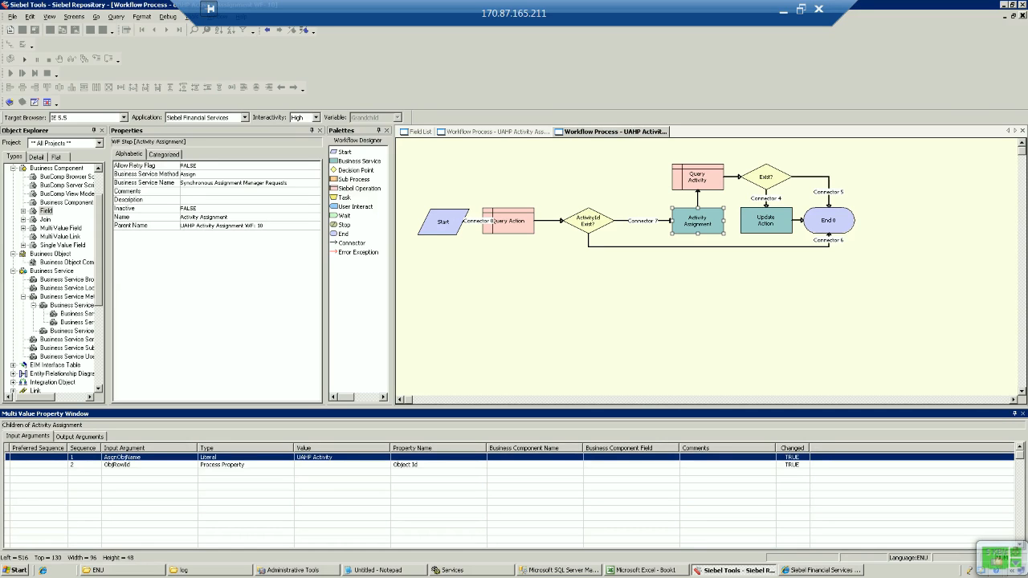
click(698, 178)
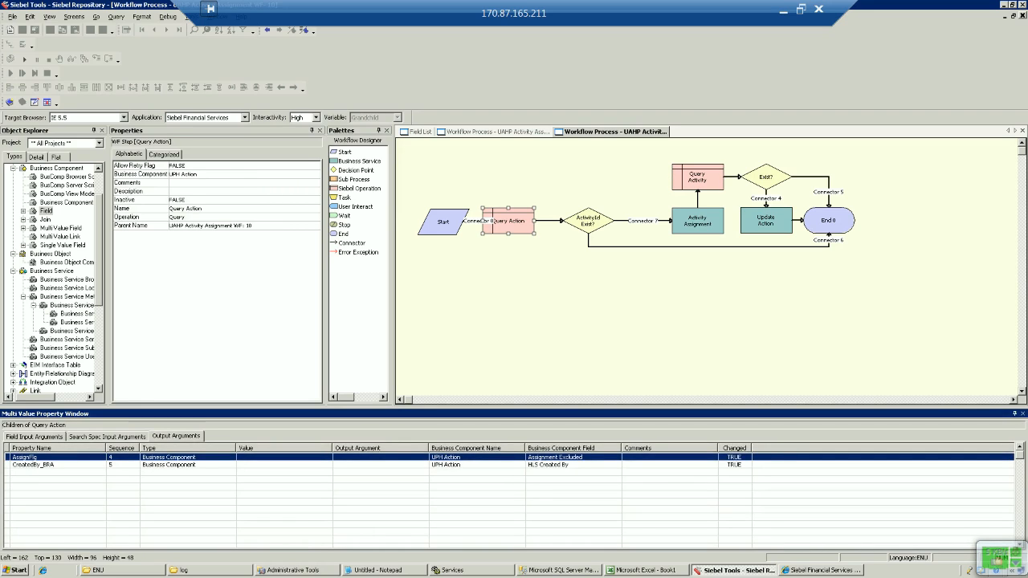
click(510, 222)
click(697, 177)
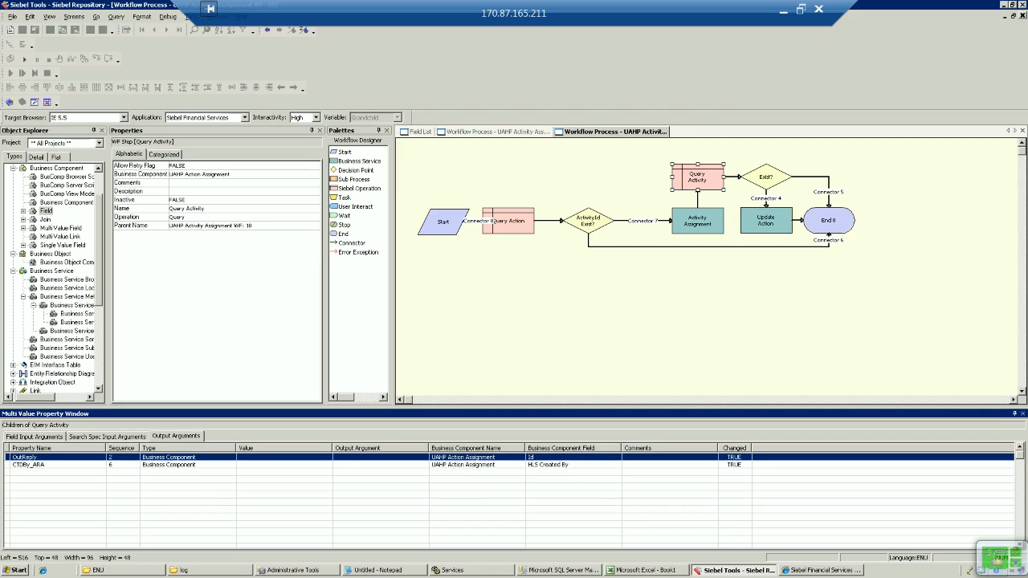
click(766, 220)
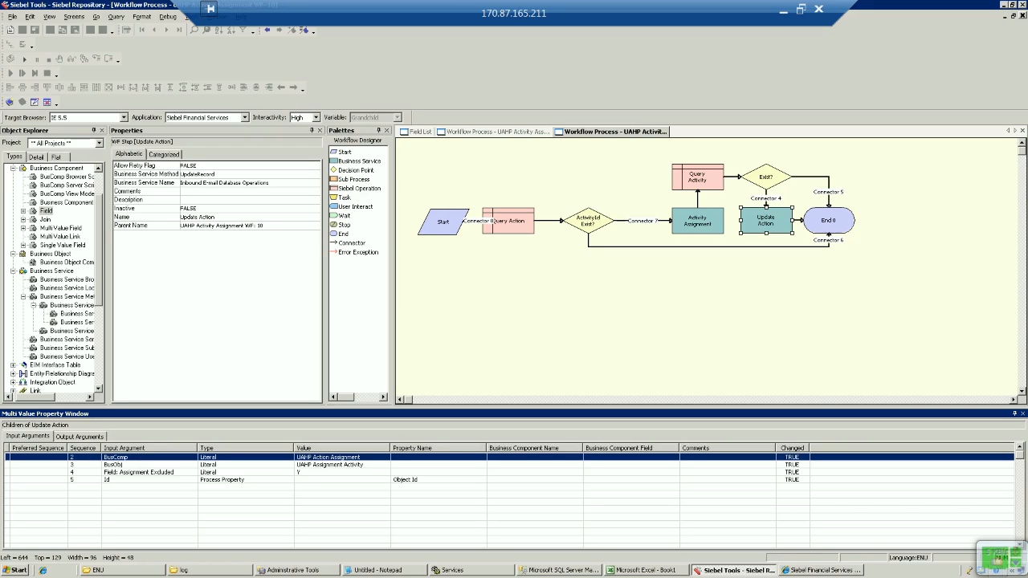
click(139, 472)
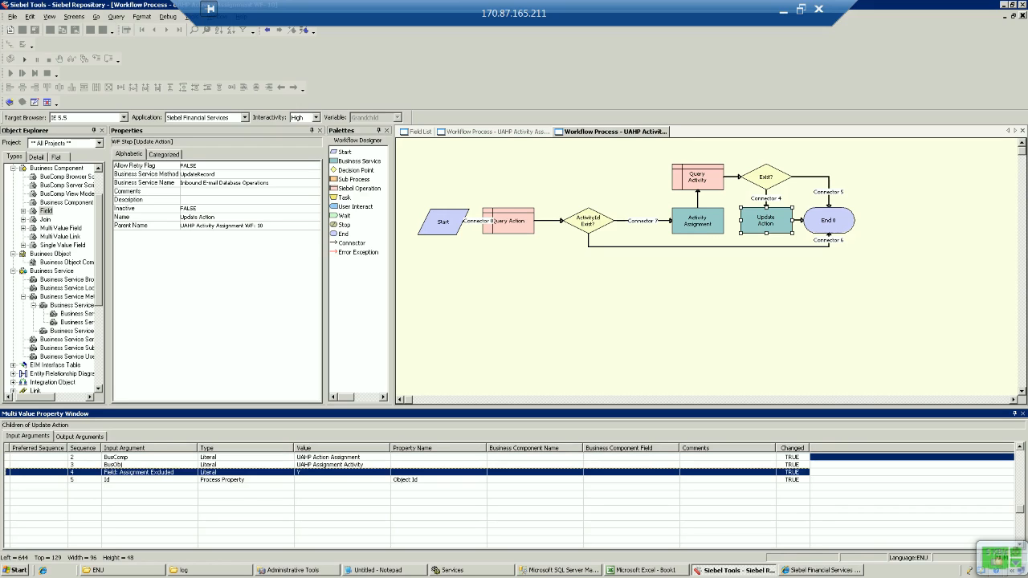
click(338, 473)
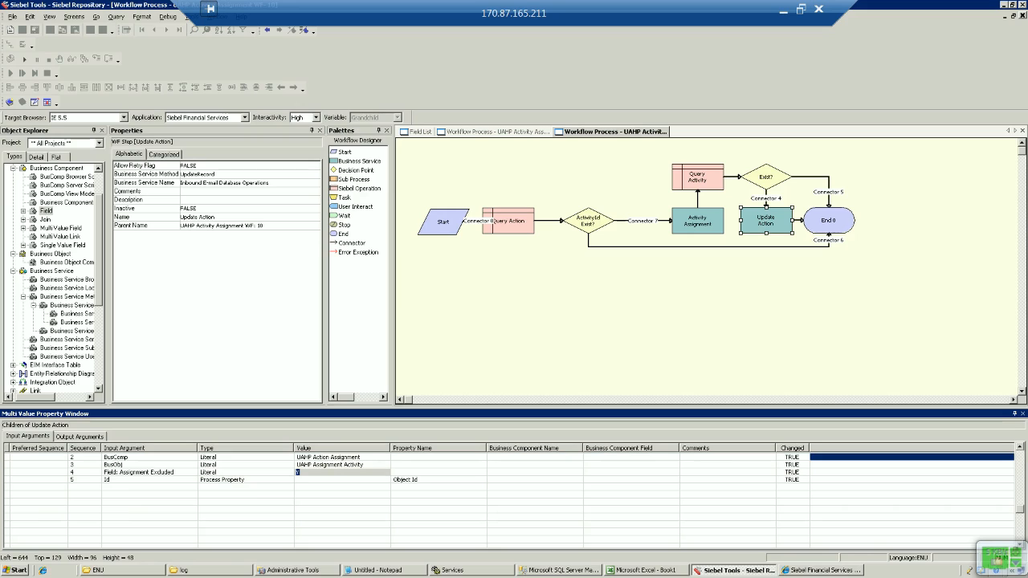
click(766, 198)
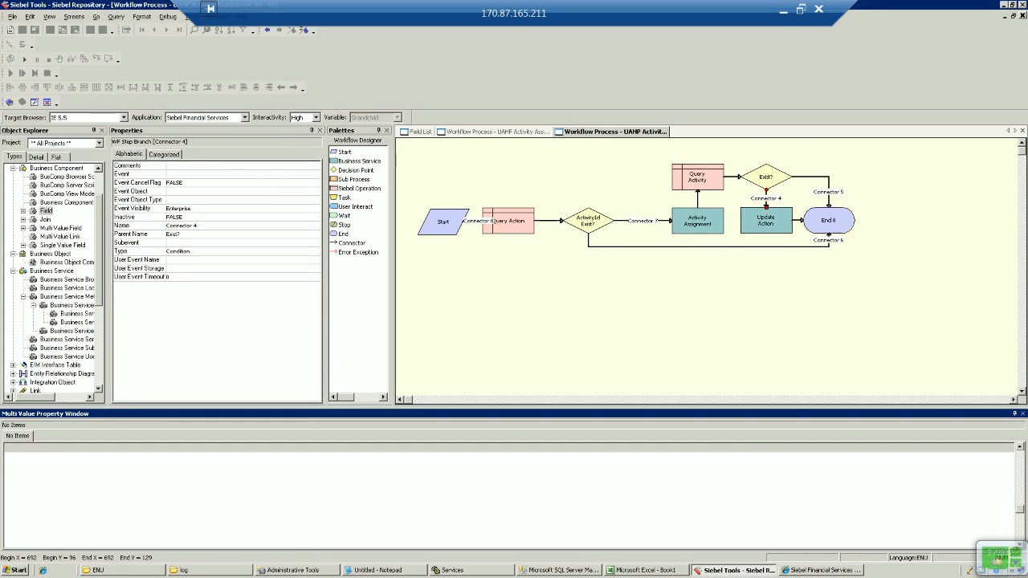
click(508, 220)
click(697, 177)
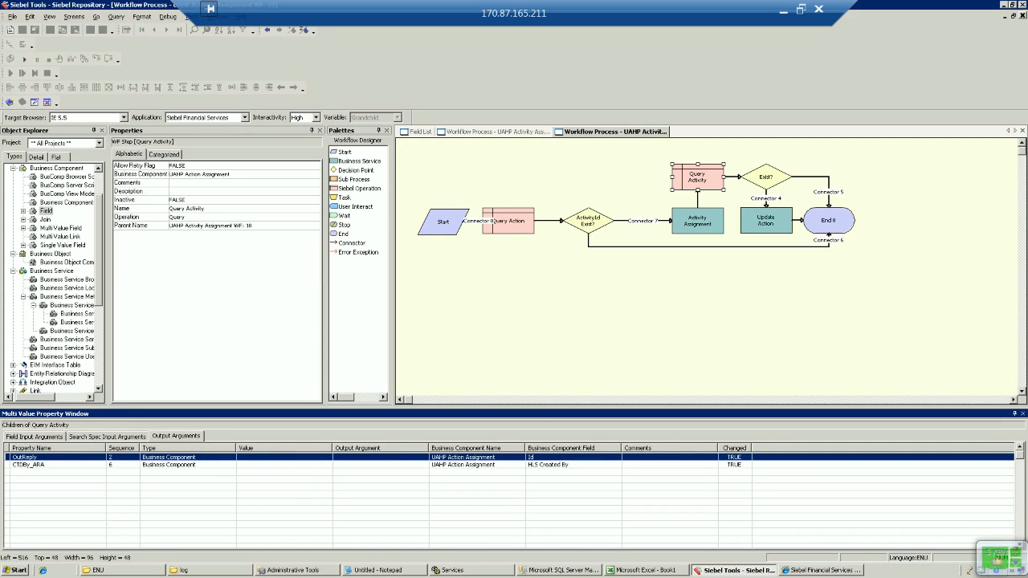
click(509, 221)
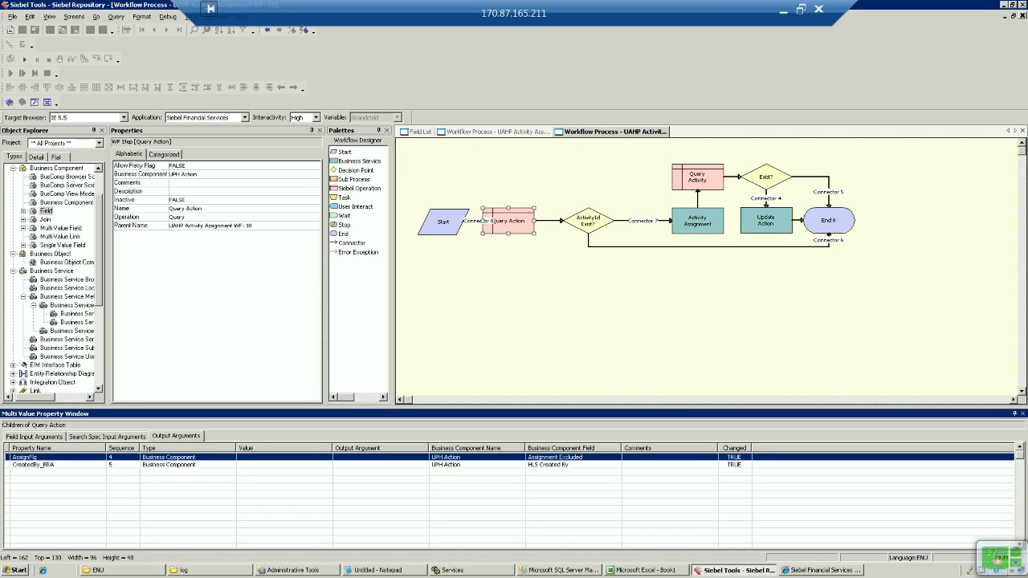
click(50, 465)
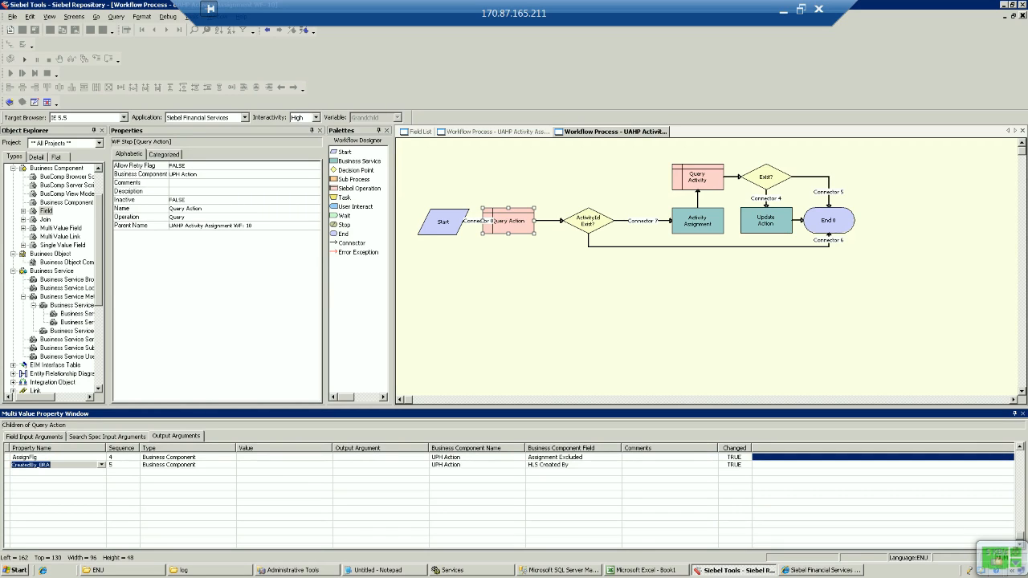
click(697, 177)
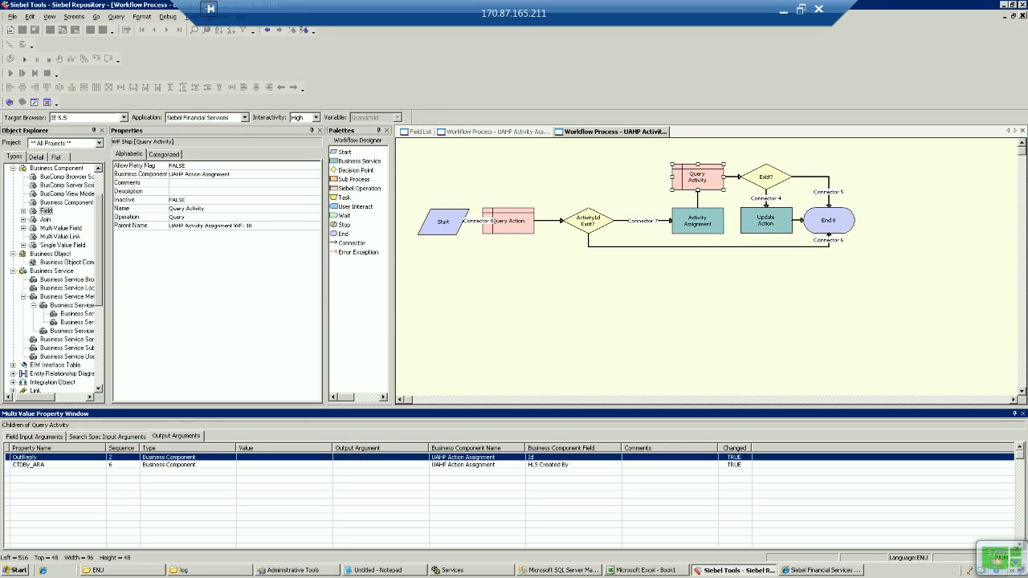
Step: Inspect the Activity Assignment and Update Action steps, then show workflow process properties like AssignFlg and Object Id
click(697, 221)
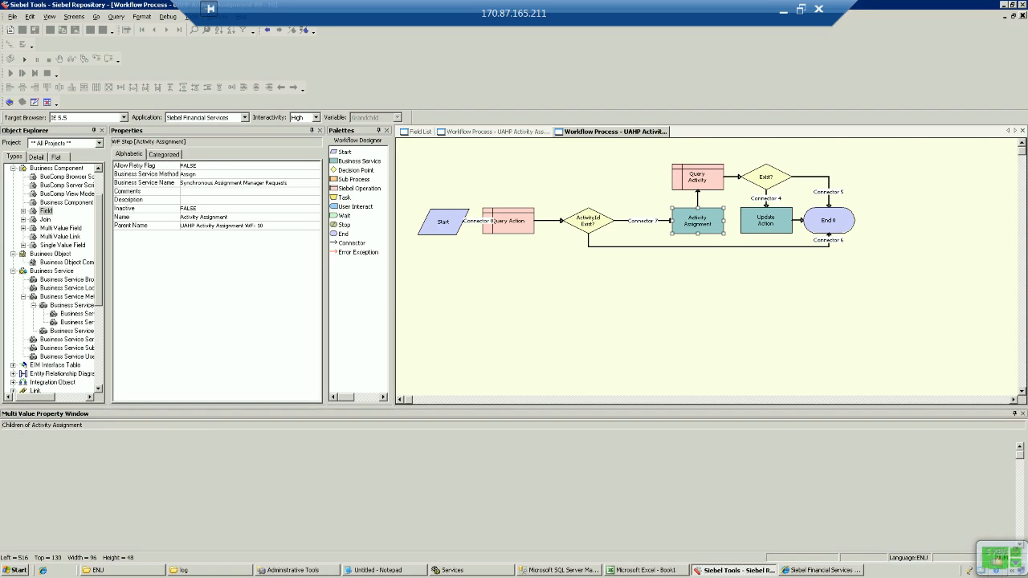
click(767, 221)
click(723, 305)
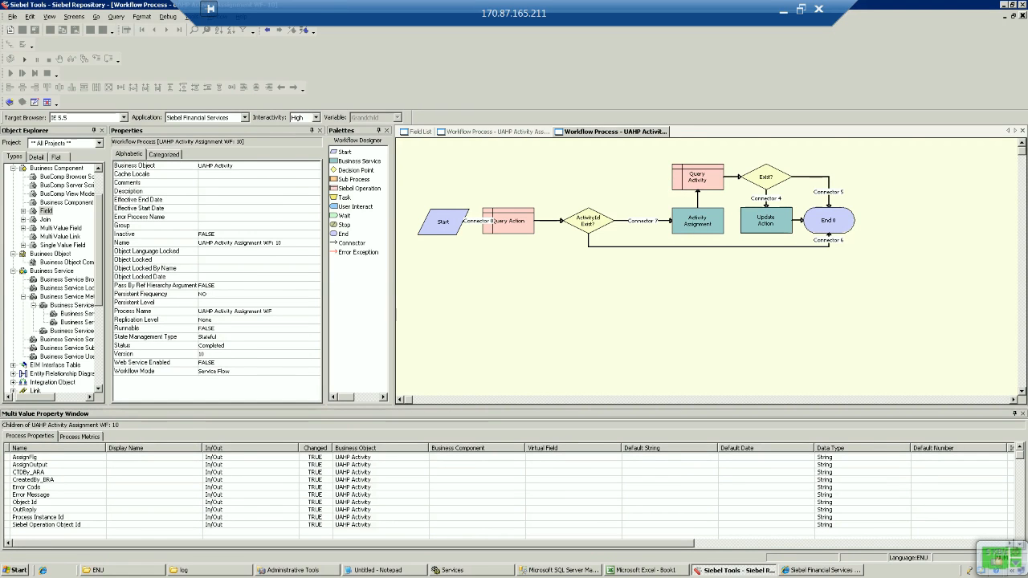
click(784, 10)
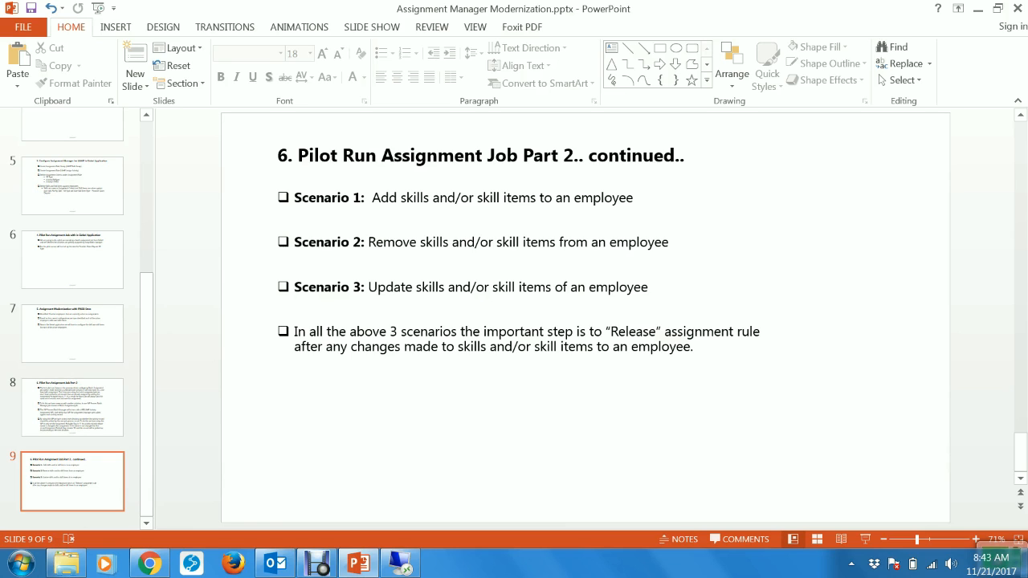
click(401, 564)
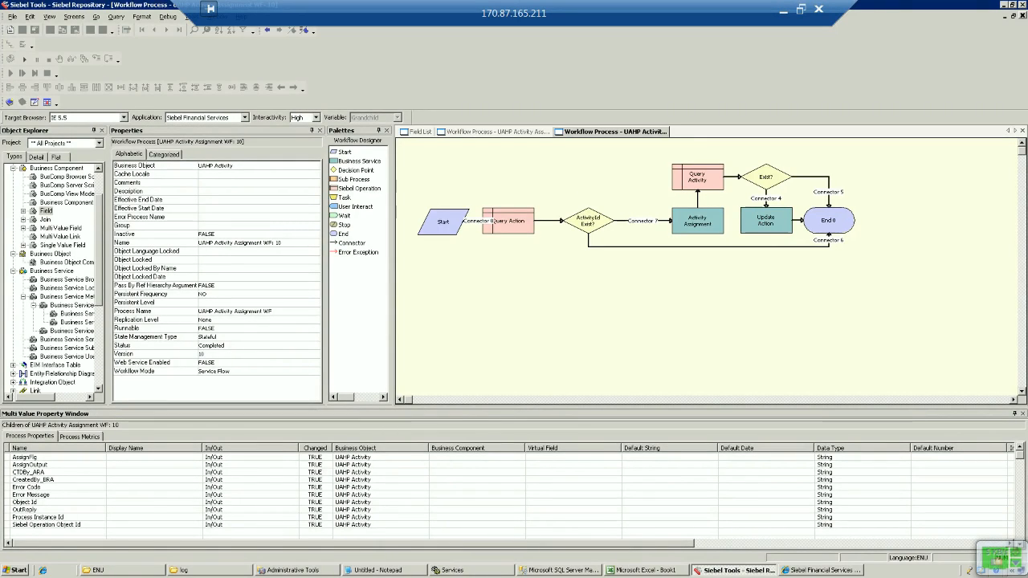
Step: Return to Siebel Financial Services and show the Service Requests home page with its search form
click(820, 571)
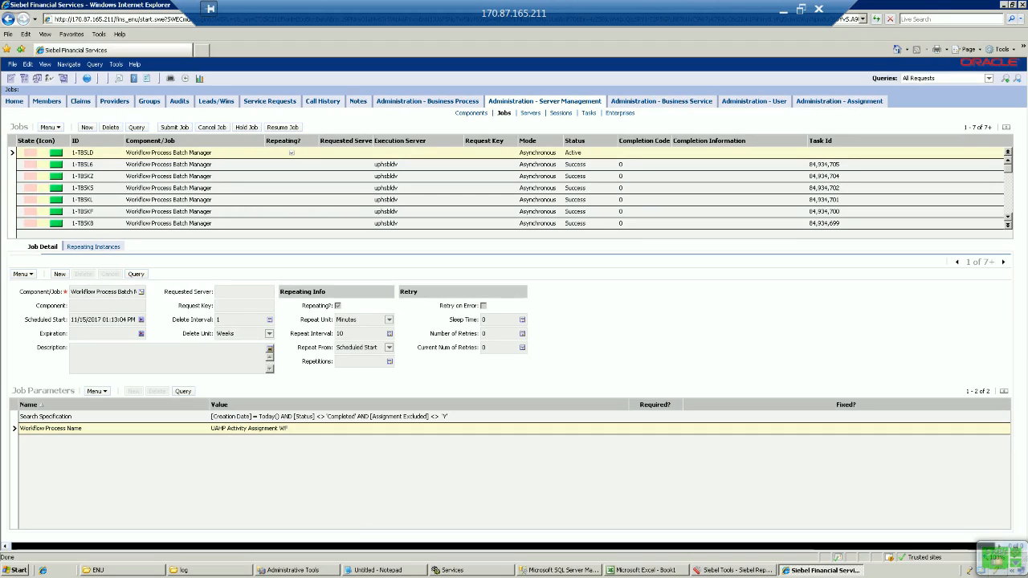
click(270, 100)
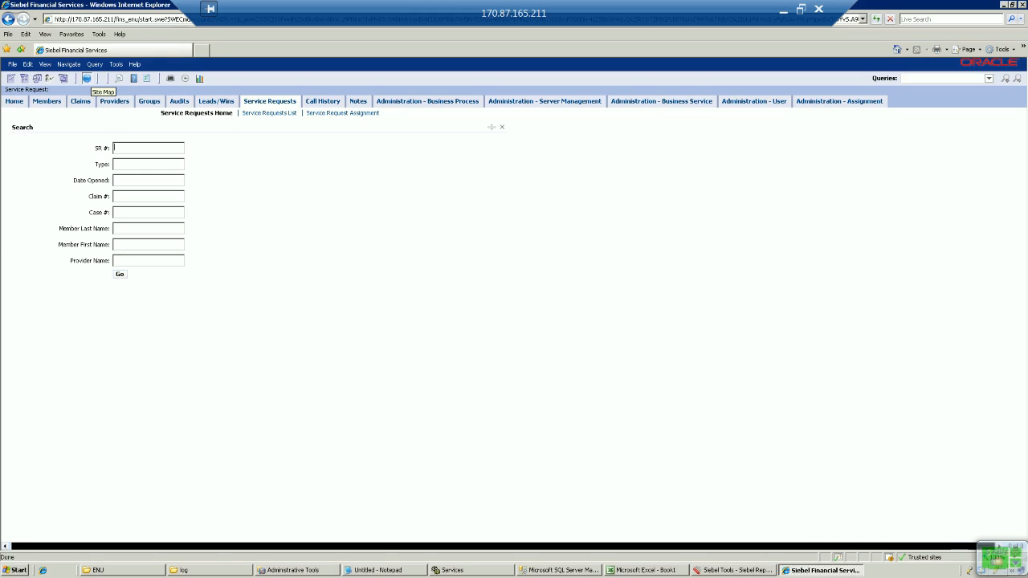
Step: List all employees under Administration - User > Employees and page down to the new employee
click(87, 78)
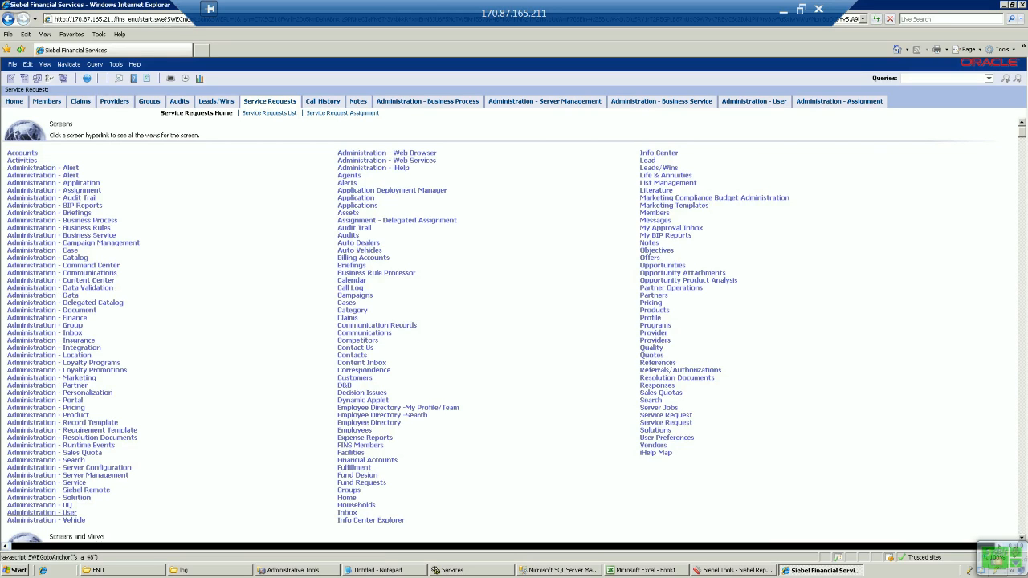
click(41, 512)
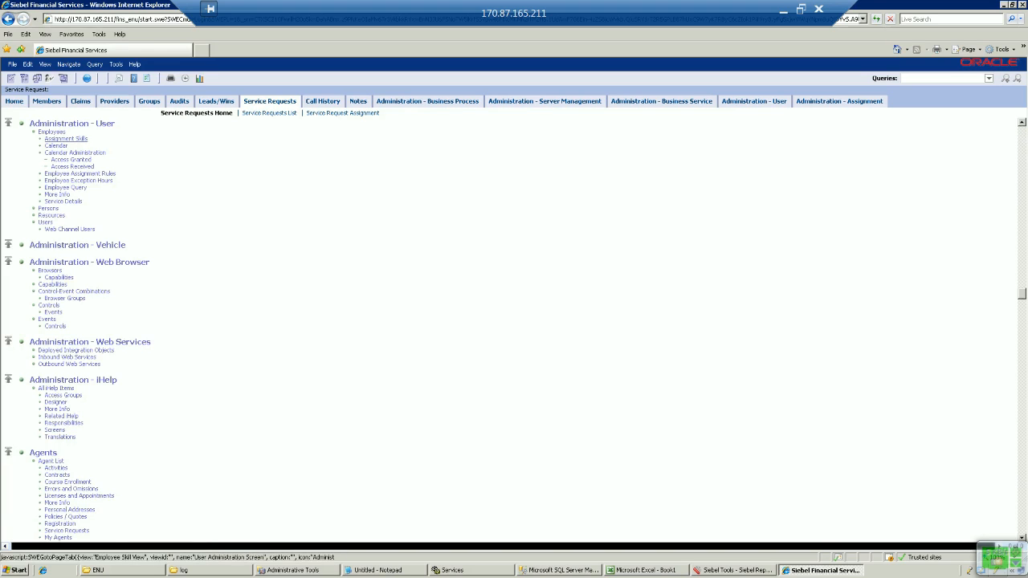
click(52, 132)
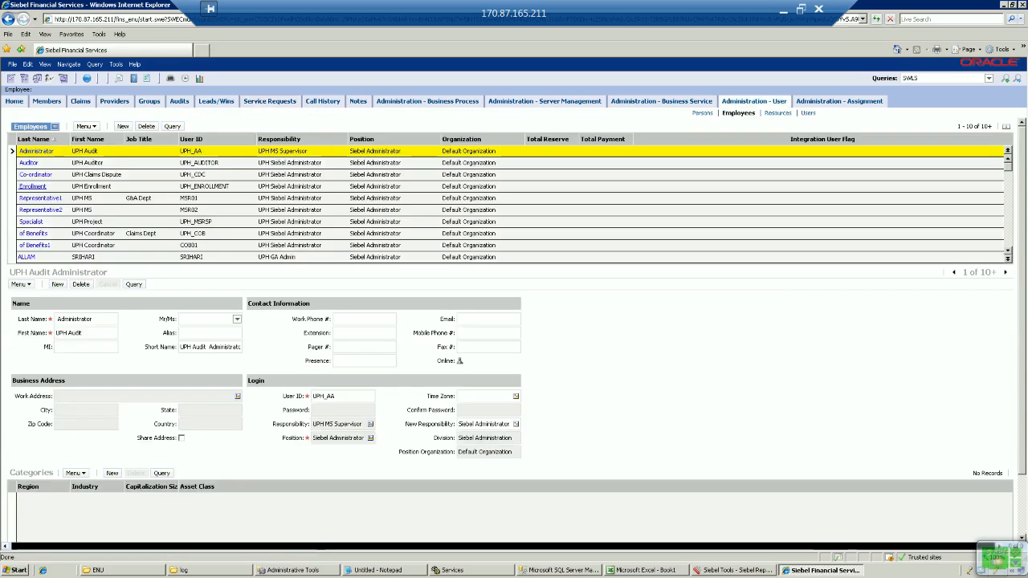
click(172, 126)
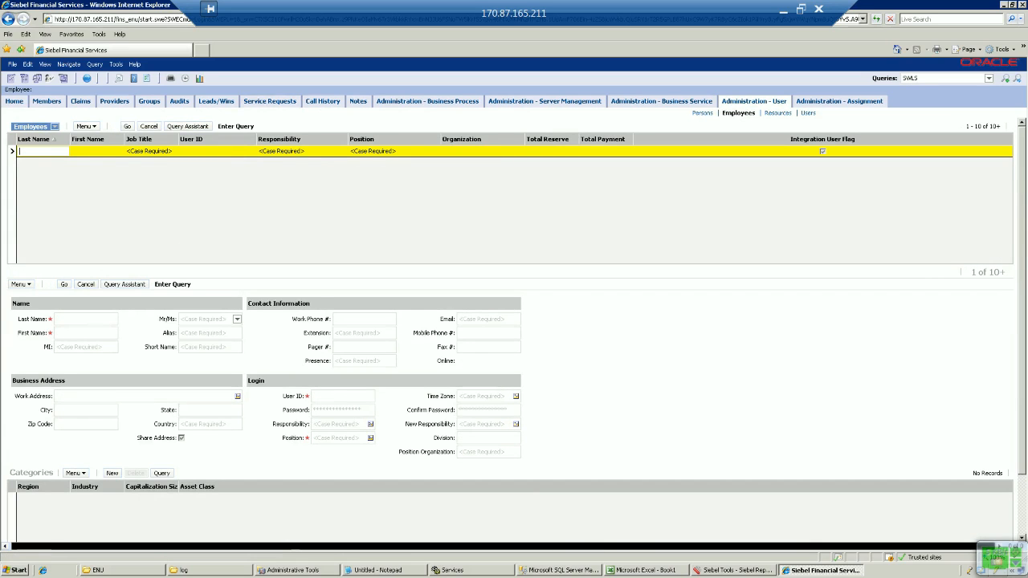
key(Return)
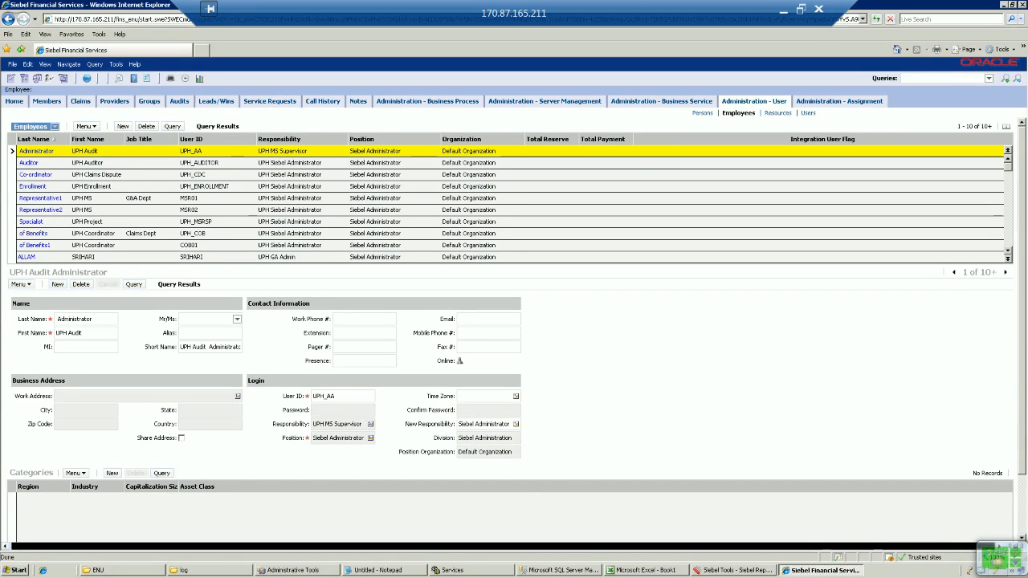
click(1008, 219)
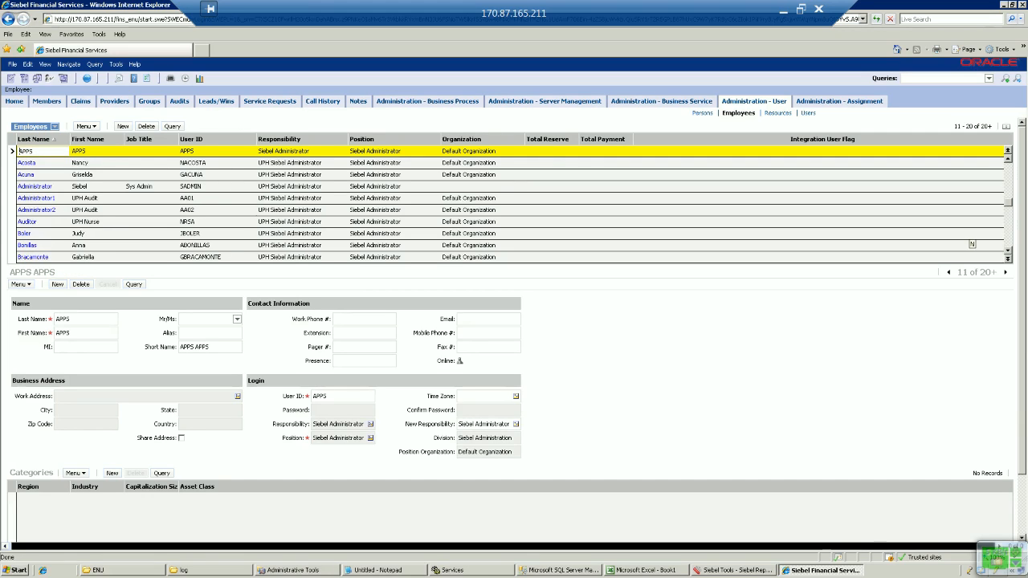
Step: Review the new employee's assignment skills, including Activity RefNum and Activity LOGIN items, then return to Service Requests
click(24, 232)
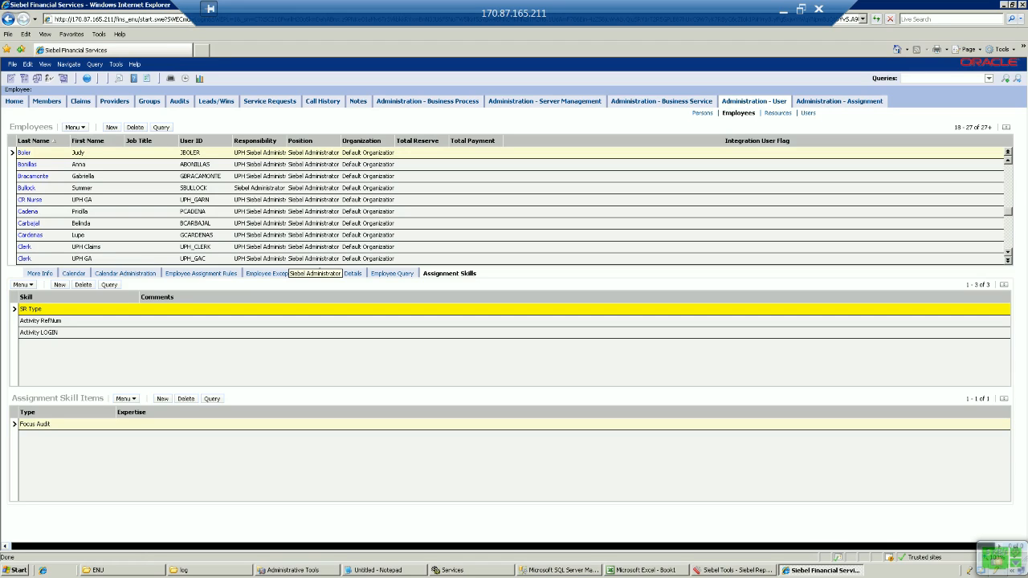
click(40, 321)
click(38, 332)
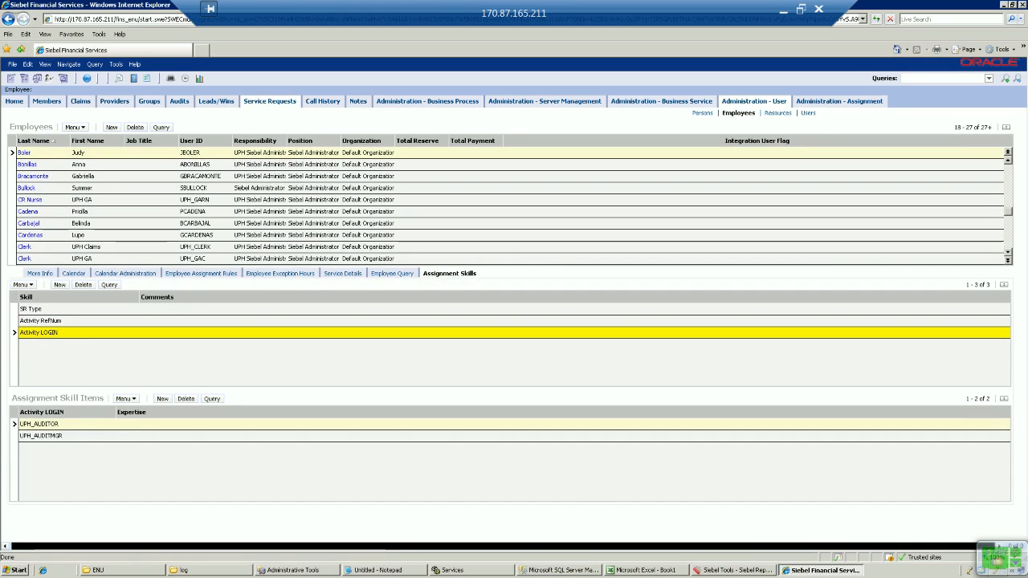
click(270, 101)
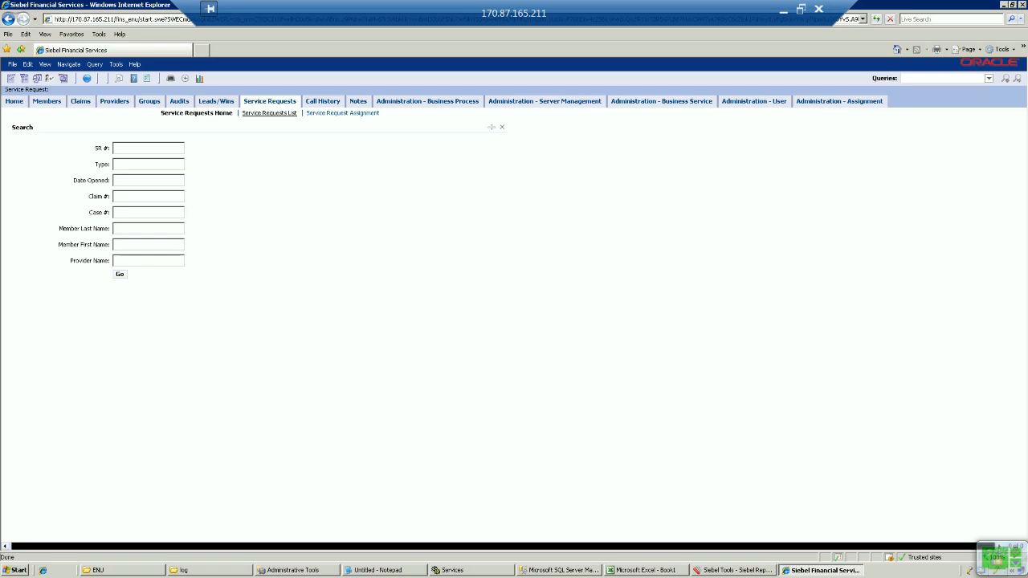
Step: List open service requests and open the first Focus Audit SR to review its eight activities
click(269, 113)
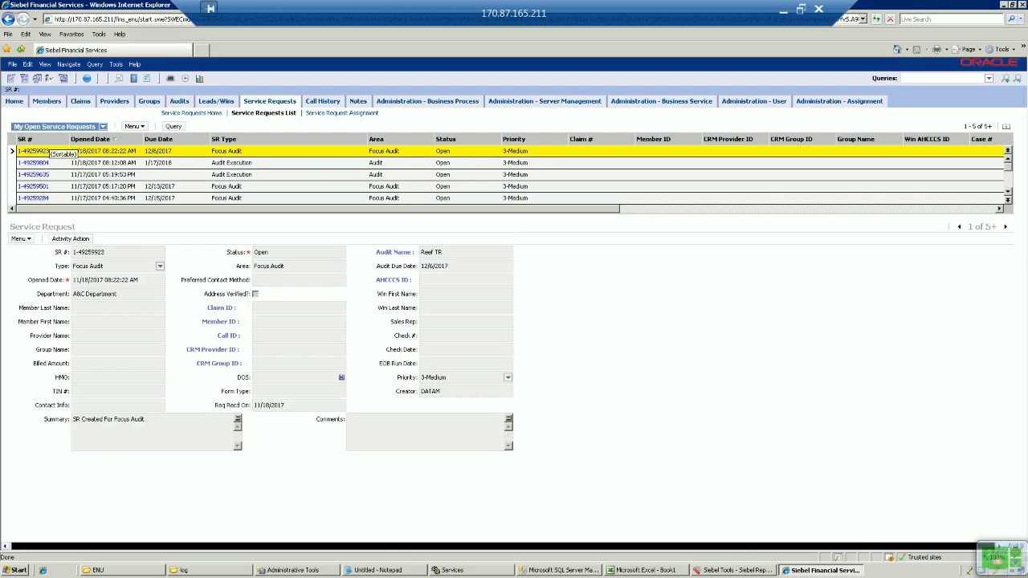
click(36, 151)
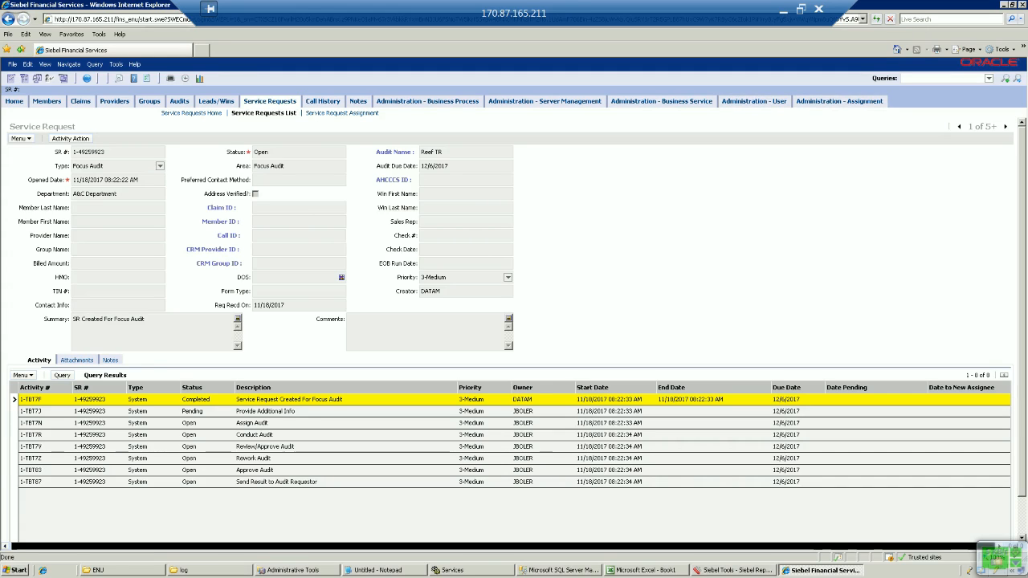
click(87, 79)
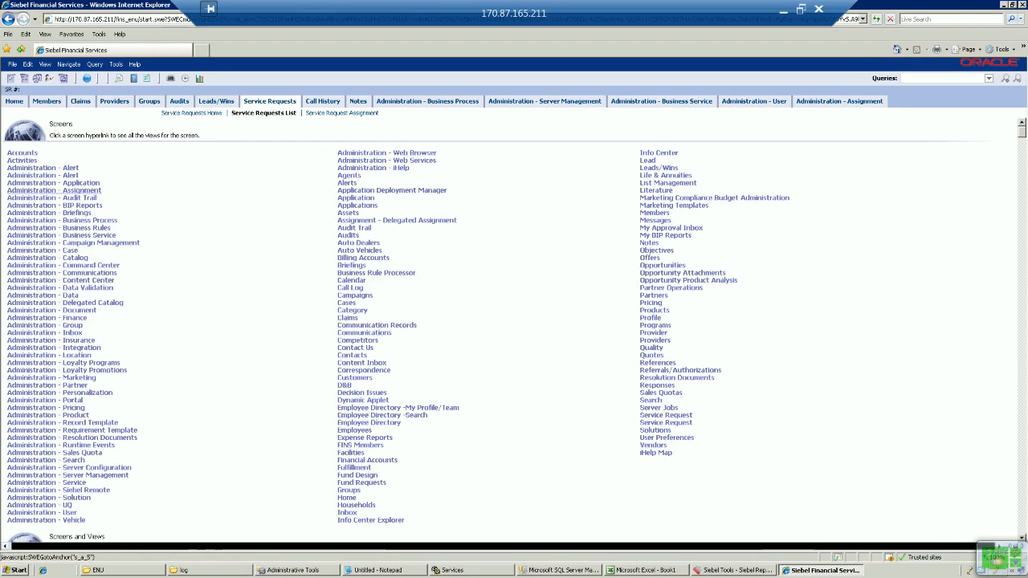
click(53, 190)
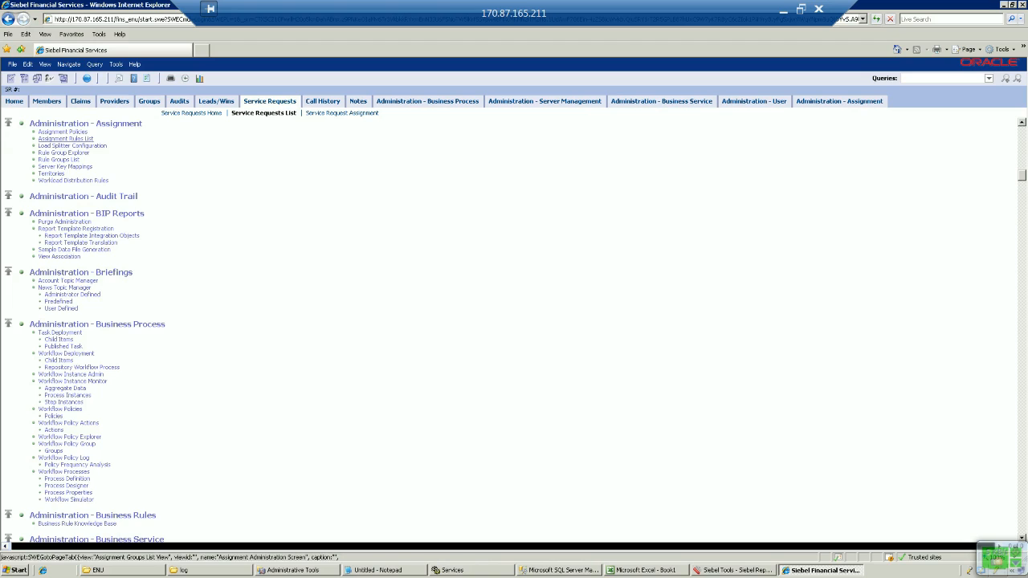
click(65, 138)
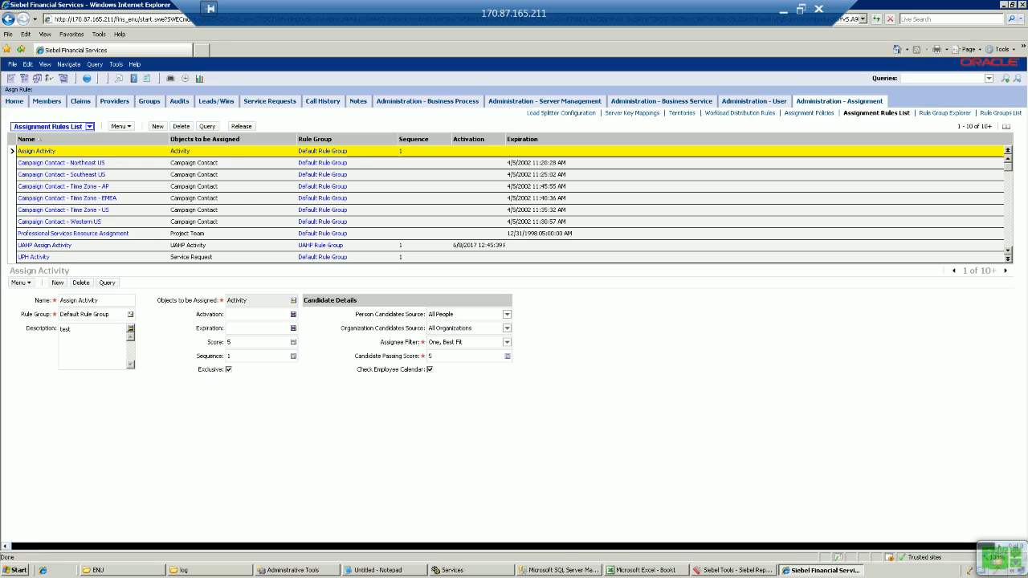
click(86, 78)
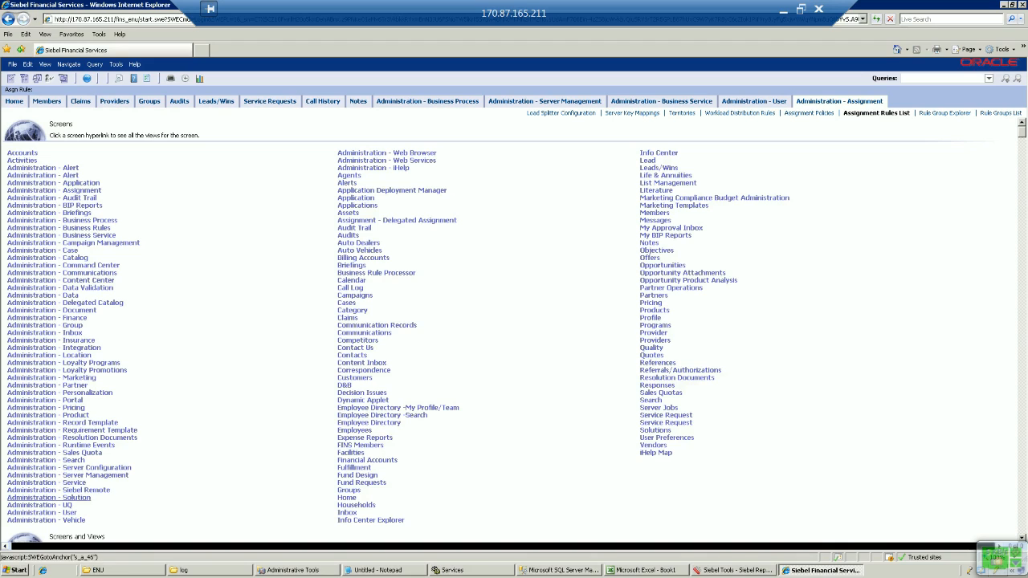
Step: Find the new employee in the Administration - User employee list and show their assignment skills
click(42, 513)
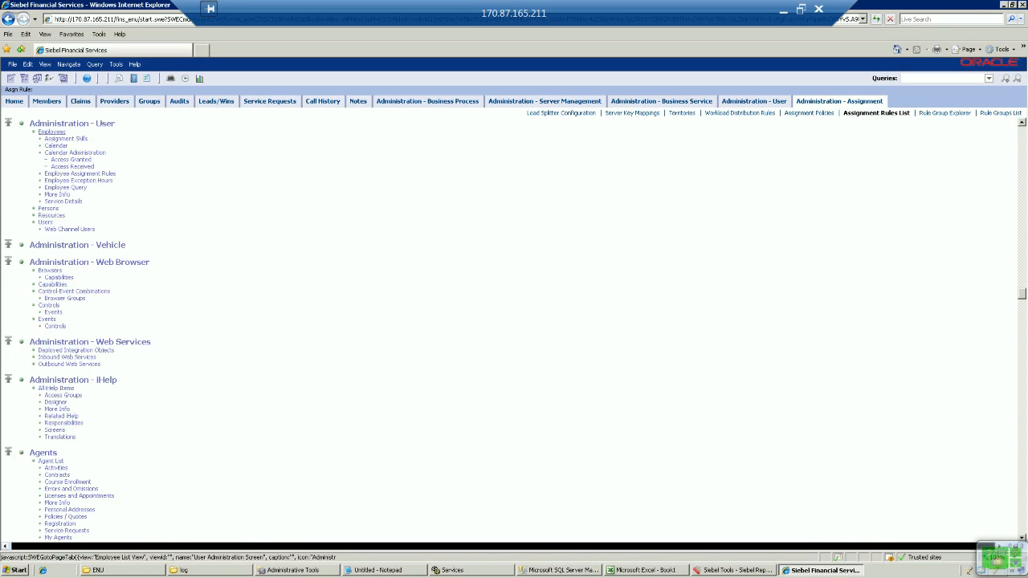
click(51, 132)
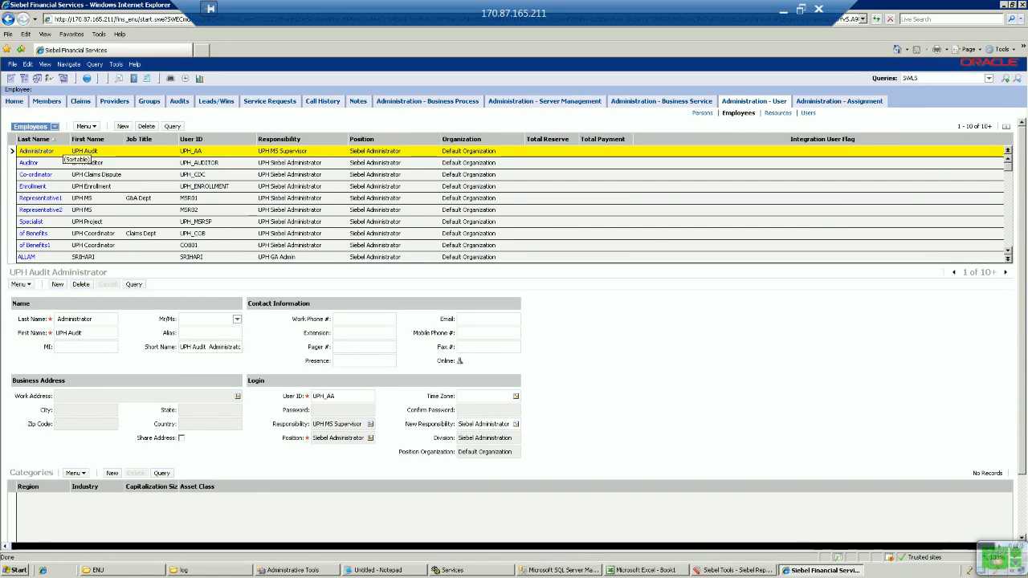
click(1003, 234)
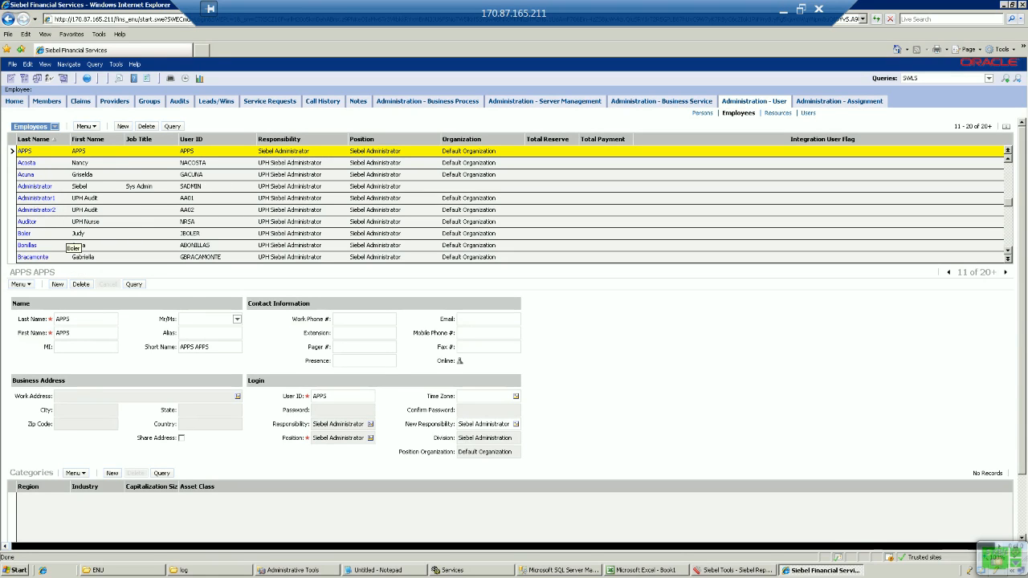
click(29, 245)
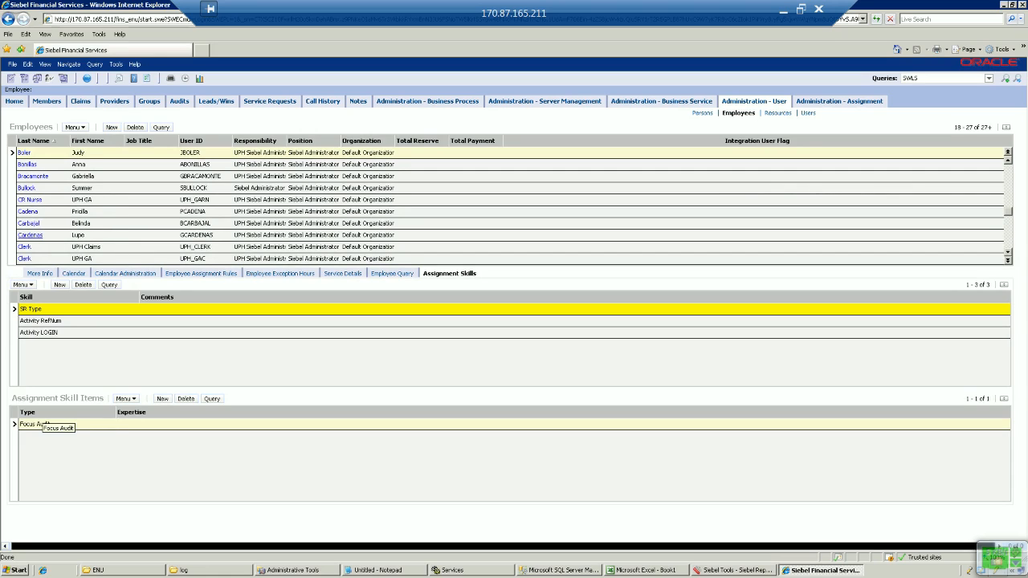
Step: Delete the Focus Audit item from the SR Type skill and recheck the Activity RefNum and LOGIN items
click(186, 399)
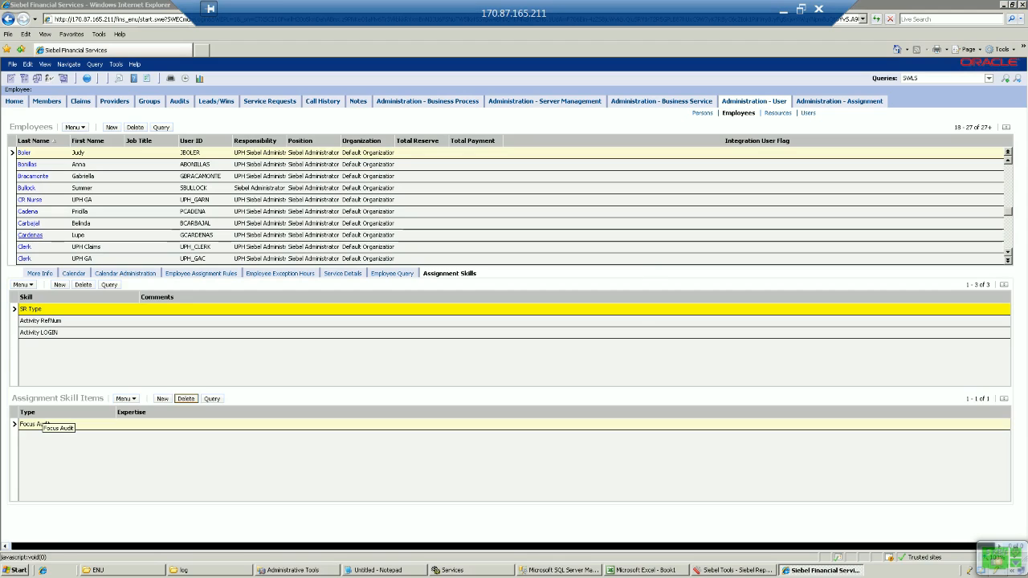
key(Return)
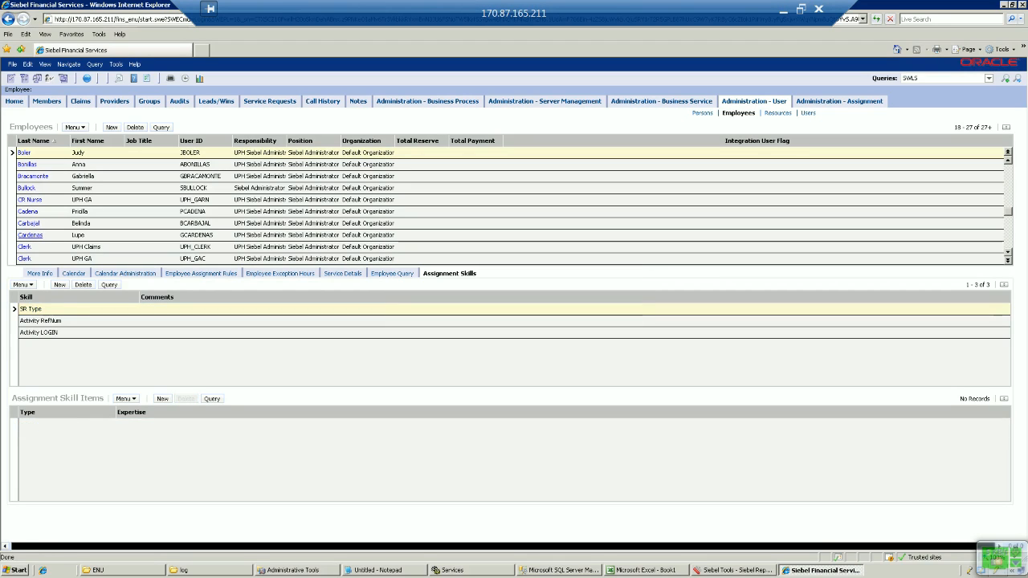
click(40, 320)
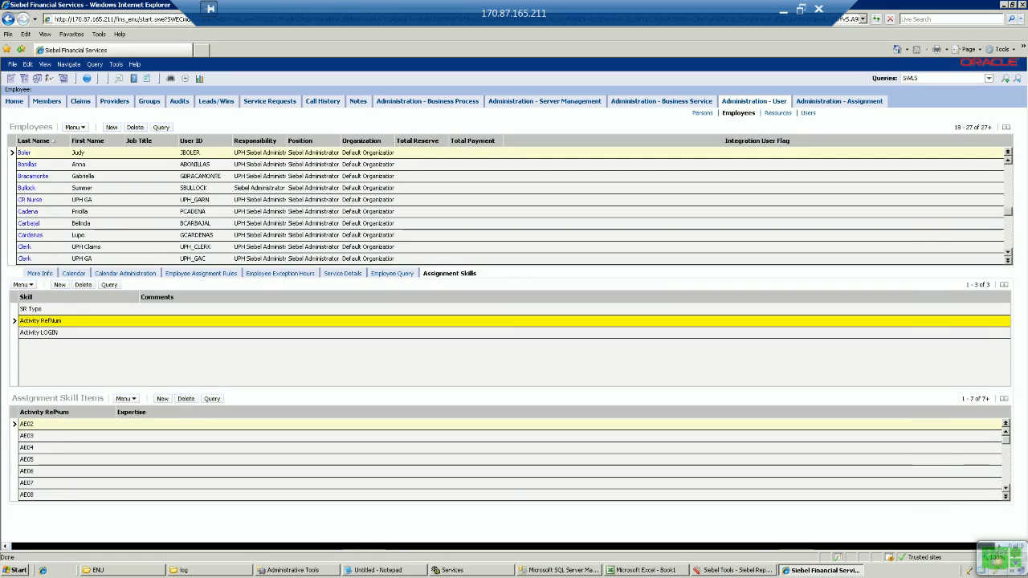
click(38, 332)
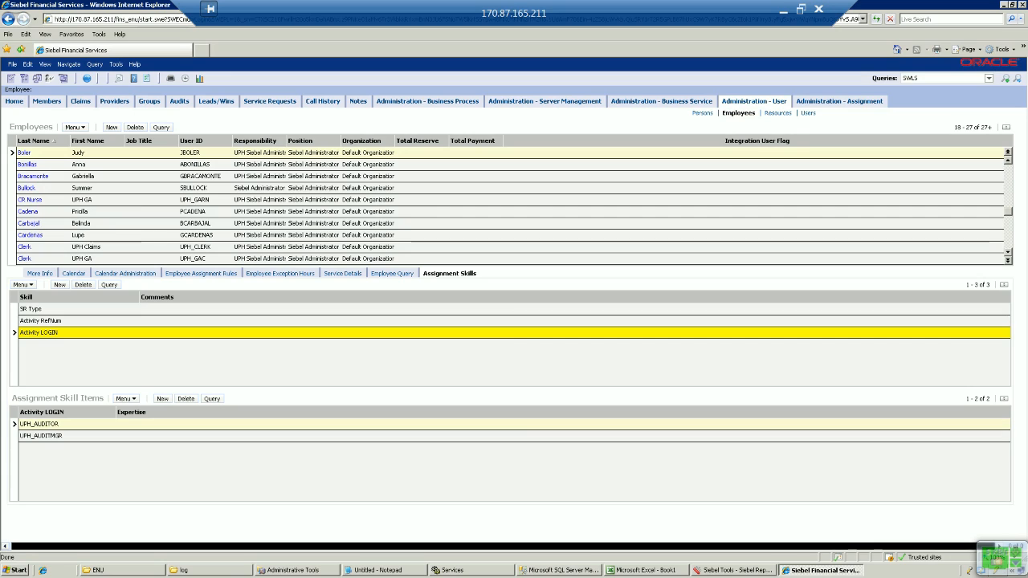
click(840, 100)
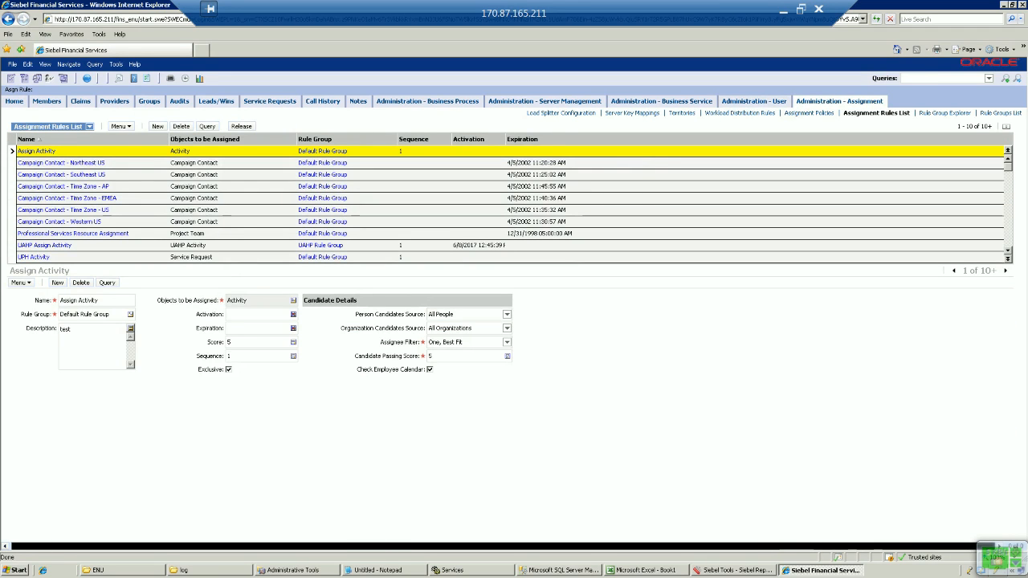
Step: Release a new assignment rules version, then open Server Management Enterprises from the site map
click(241, 126)
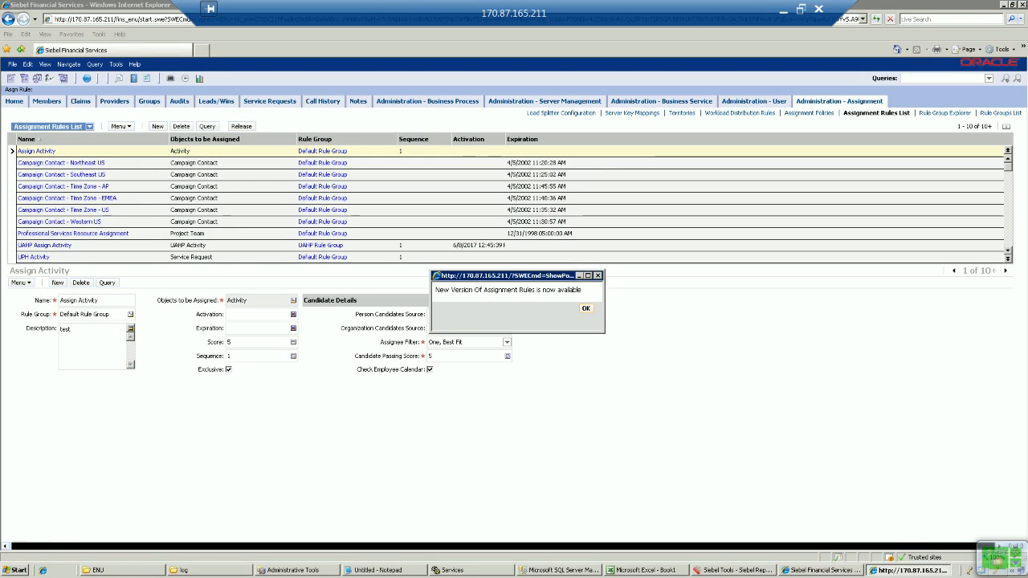
key(Return)
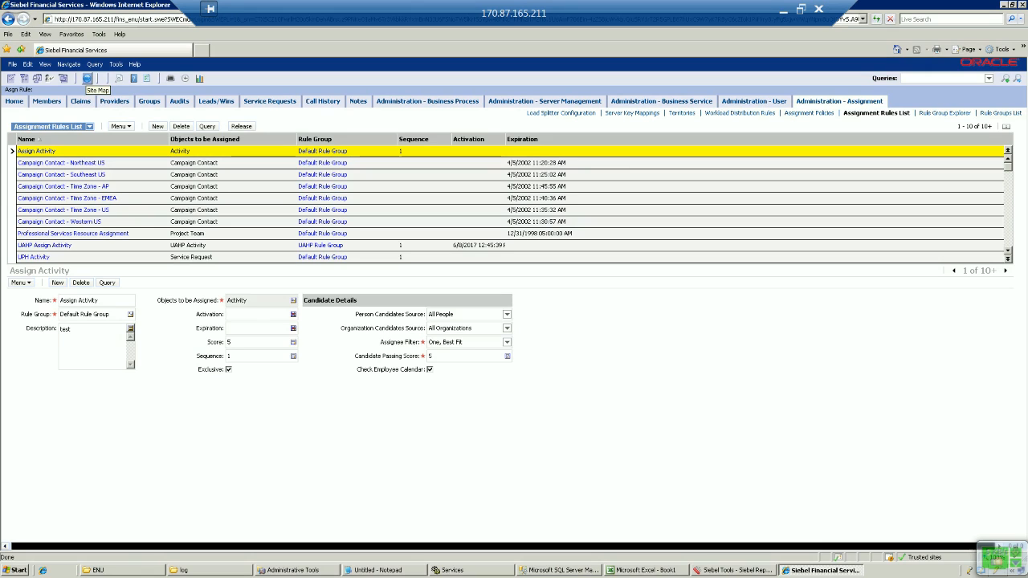
click(86, 78)
click(544, 101)
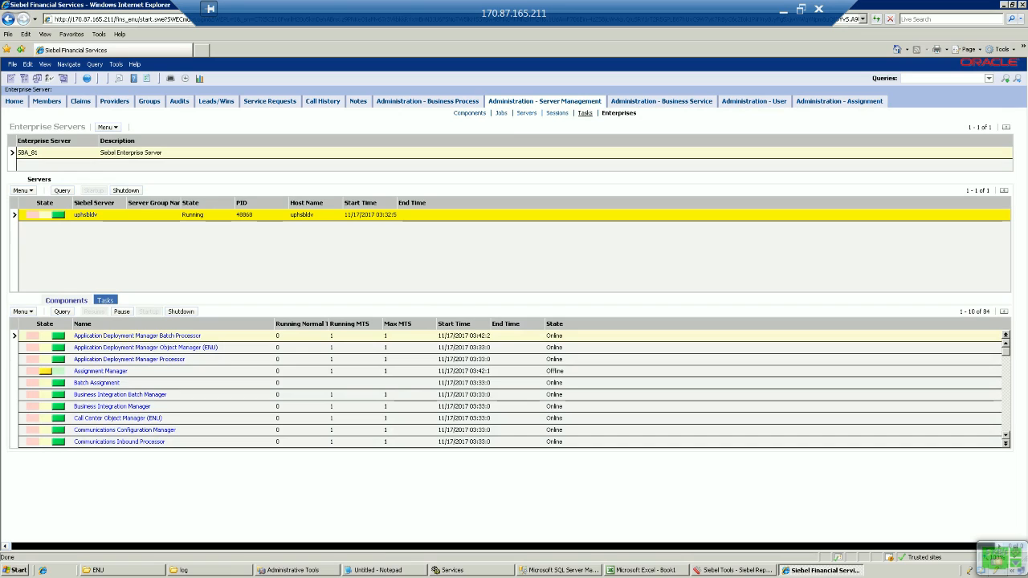
Step: Page through the server Tasks list and back, then minimize the session to show slide 9
click(585, 113)
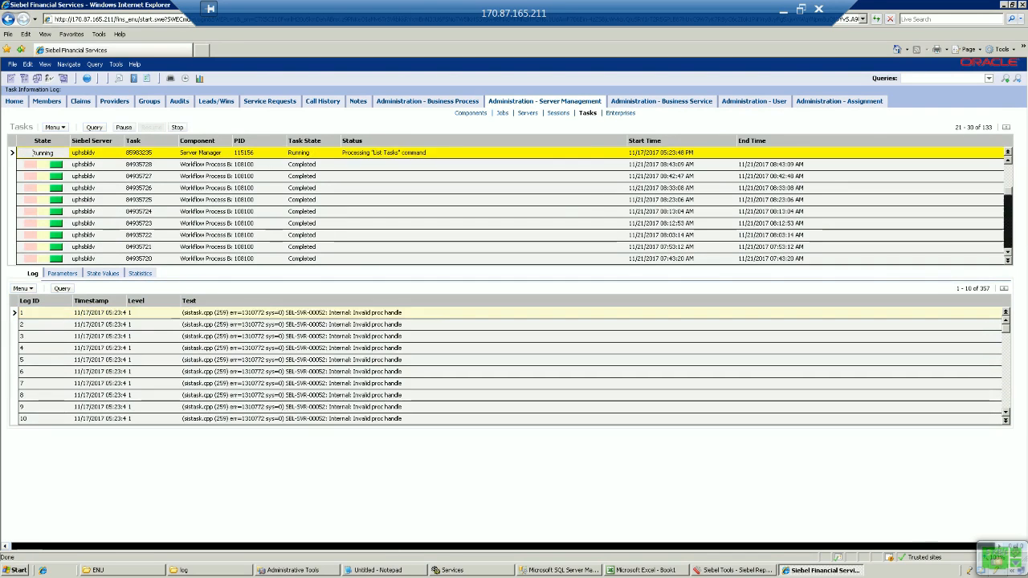
click(1008, 230)
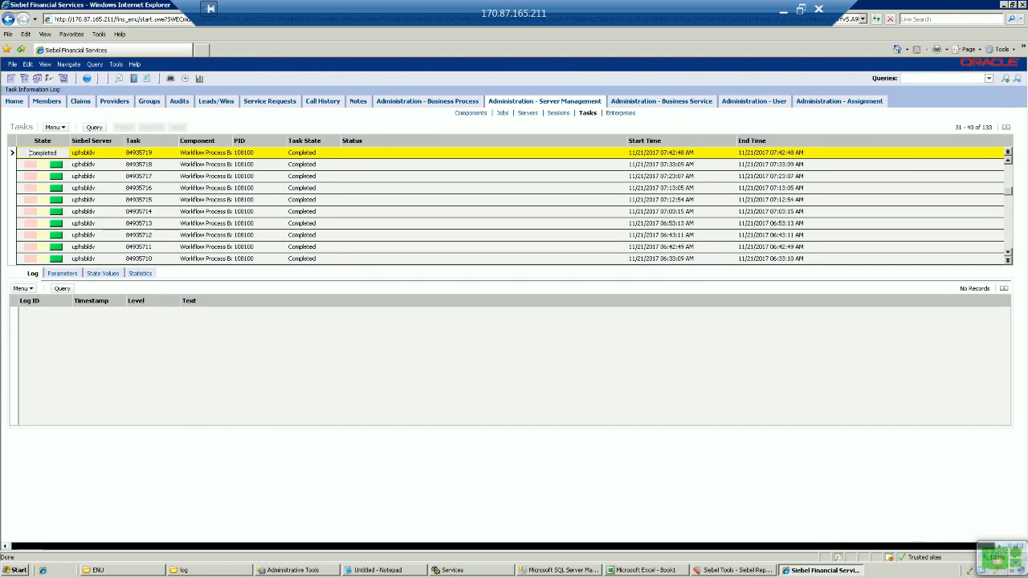
click(1008, 172)
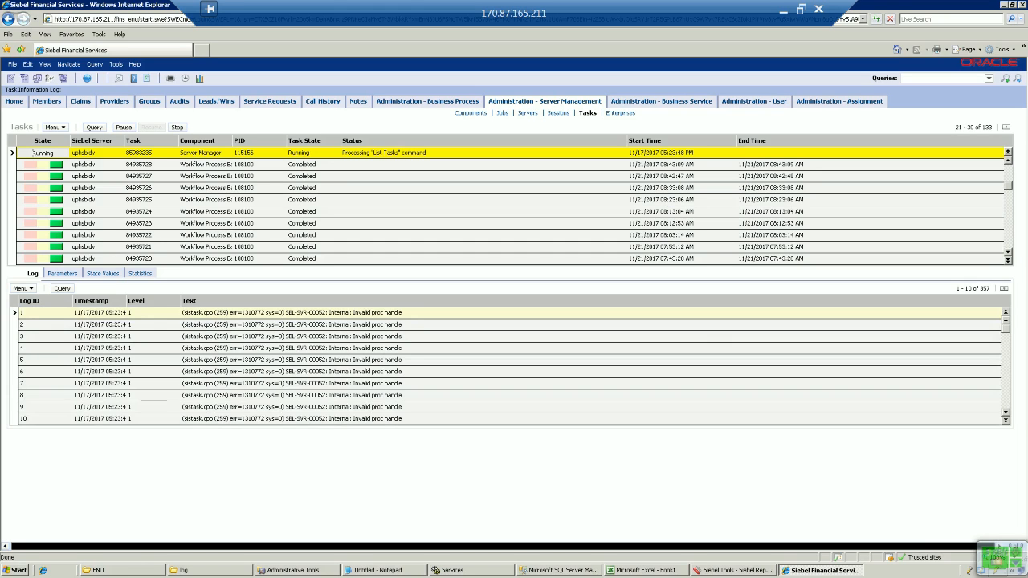
click(783, 10)
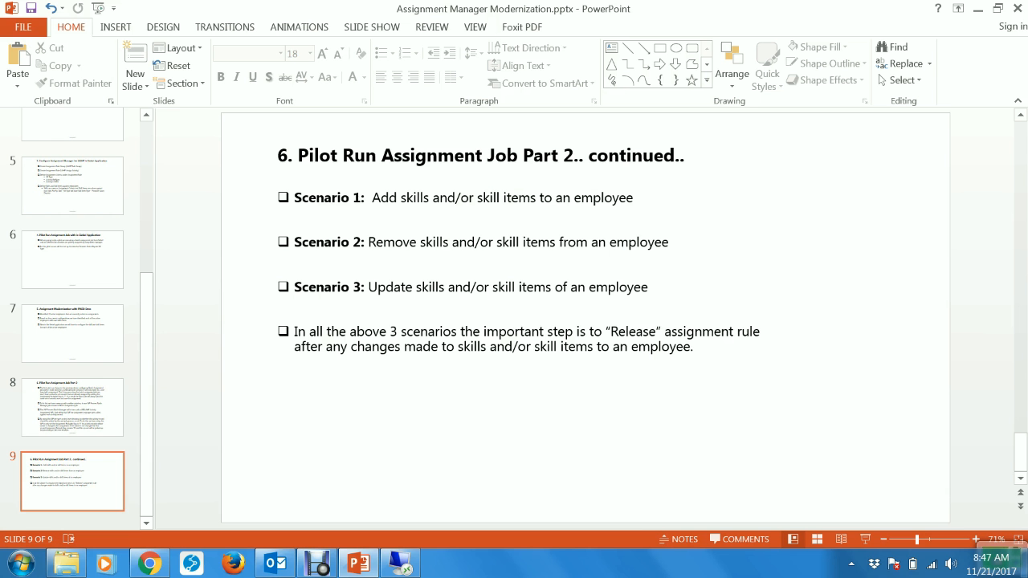
Step: Restore the remote Siebel session showing the server Tasks list and task log
mouse_move(401, 567)
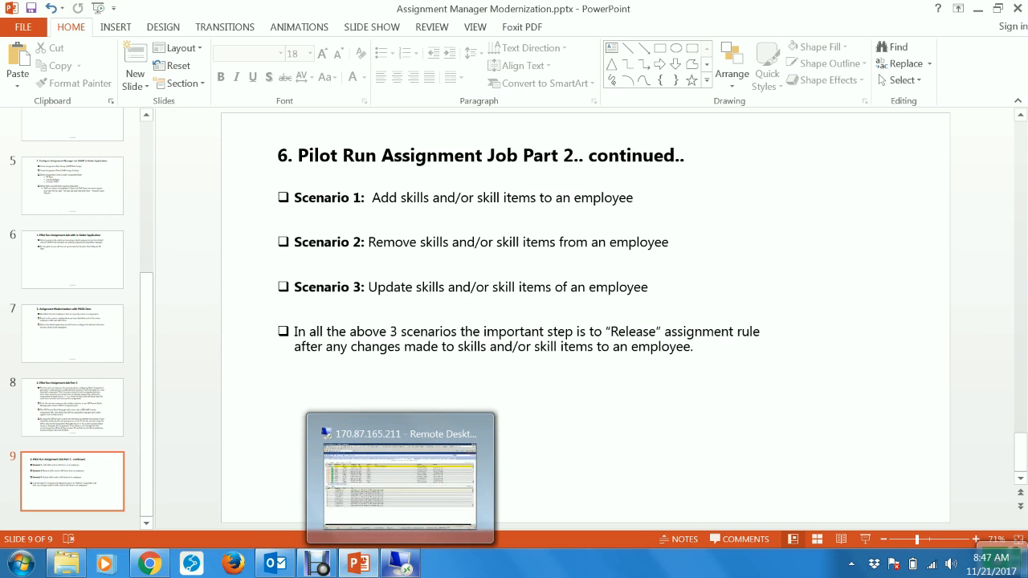
click(400, 474)
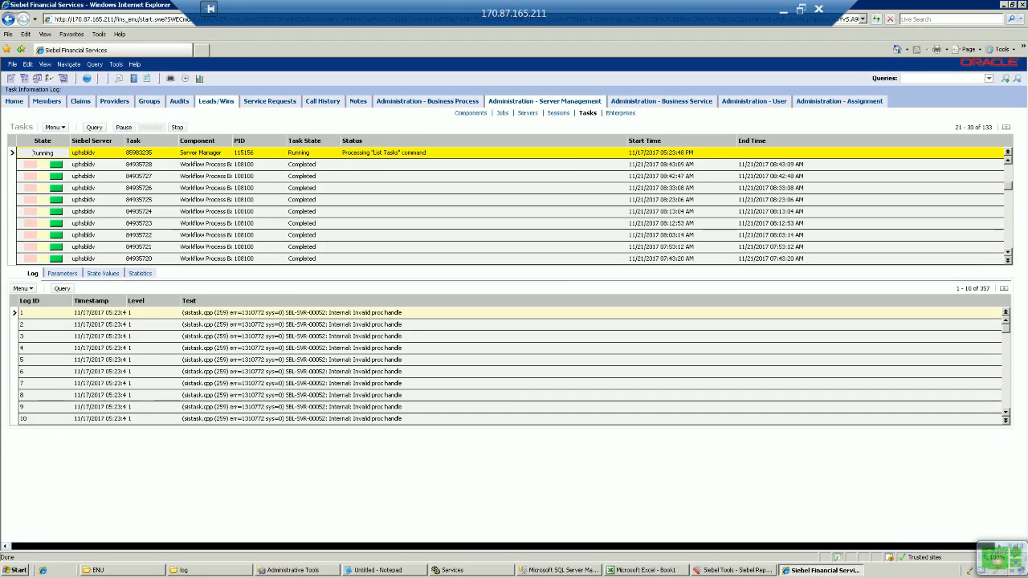
Step: Go to Audits > Focus Audit and start a new entry with Create Focus Audit from the Task Pane
click(179, 101)
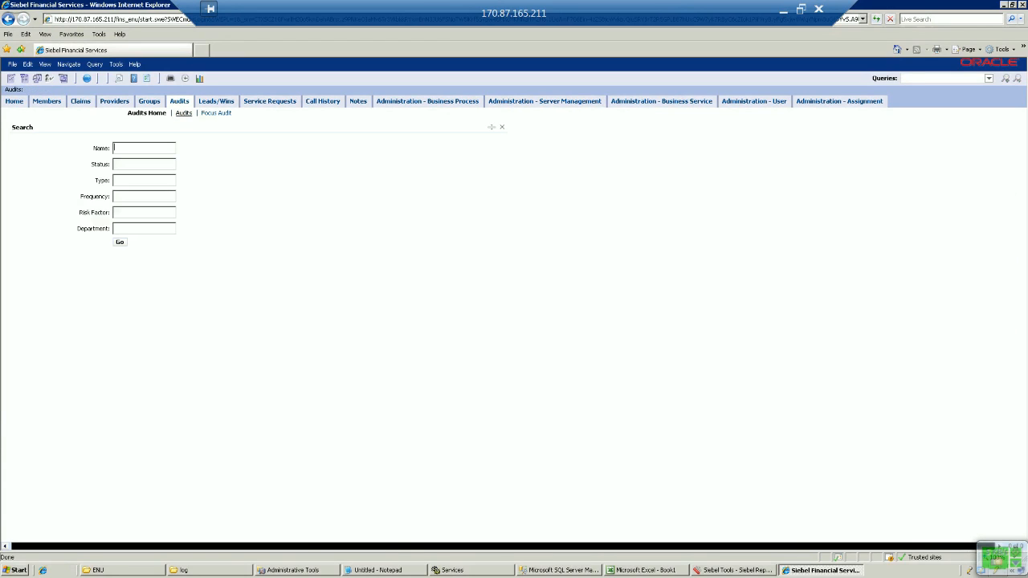
click(184, 113)
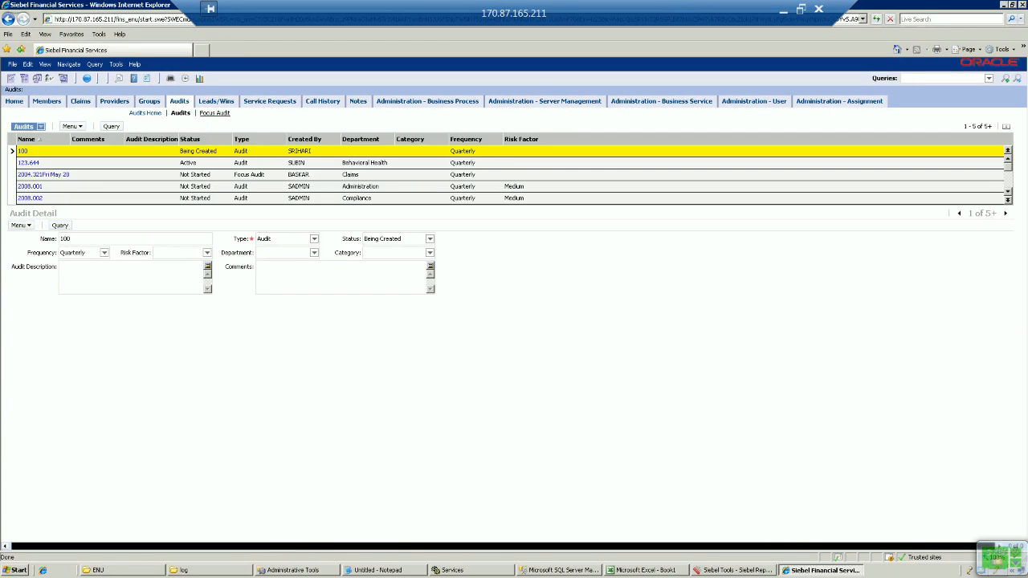
click(214, 113)
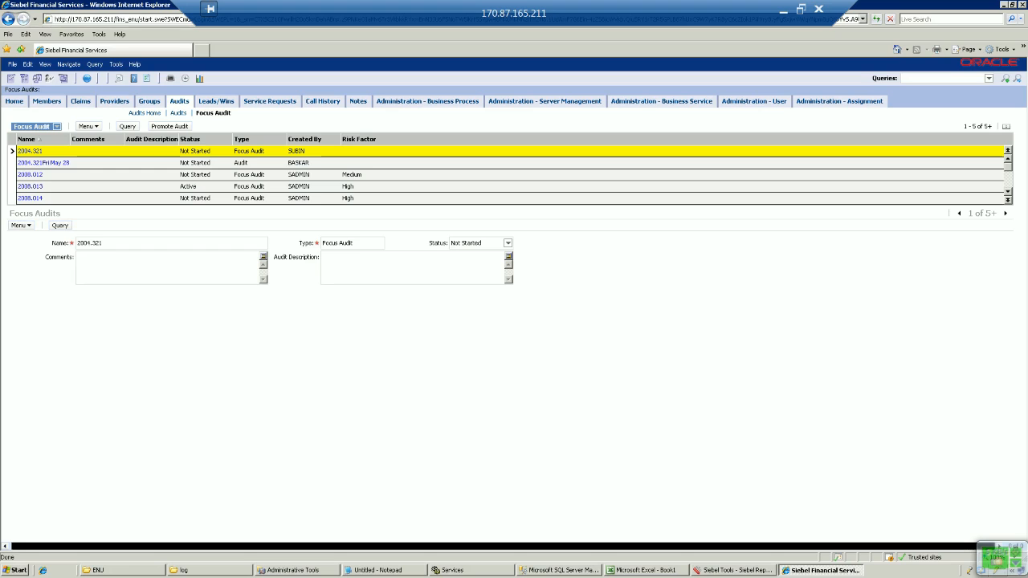
click(146, 78)
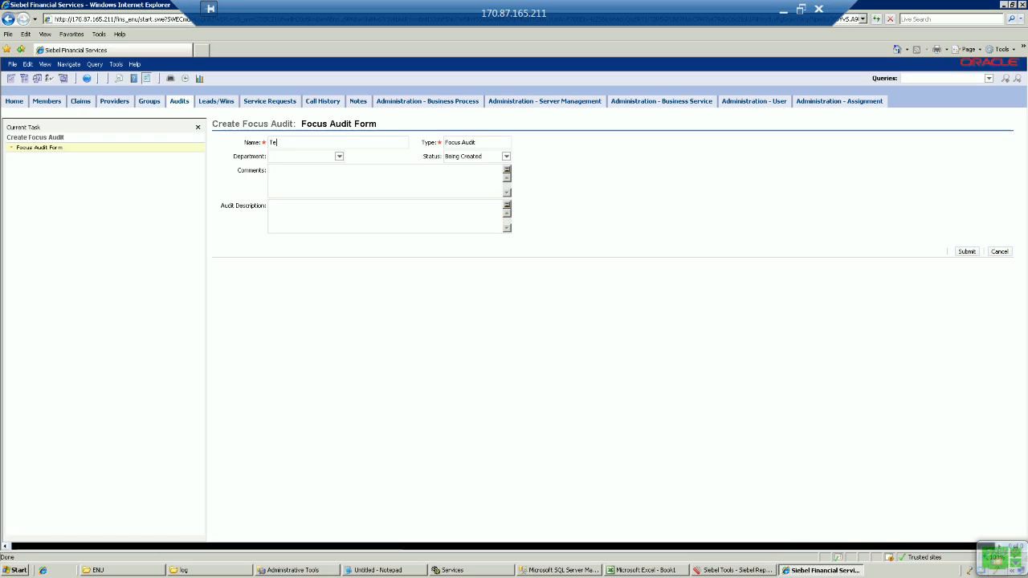
Step: Name the Focus Audit Test Assign AR, set department Behavioral Health, add comments, then submit and finish
text(Assi)
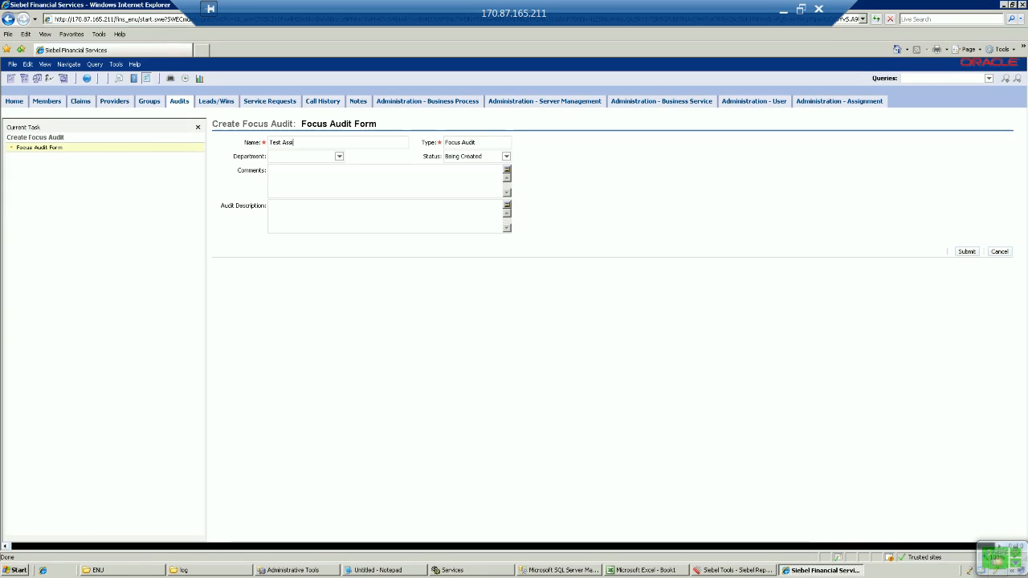
text(gn AP)
key(Tab)
key(Tab)
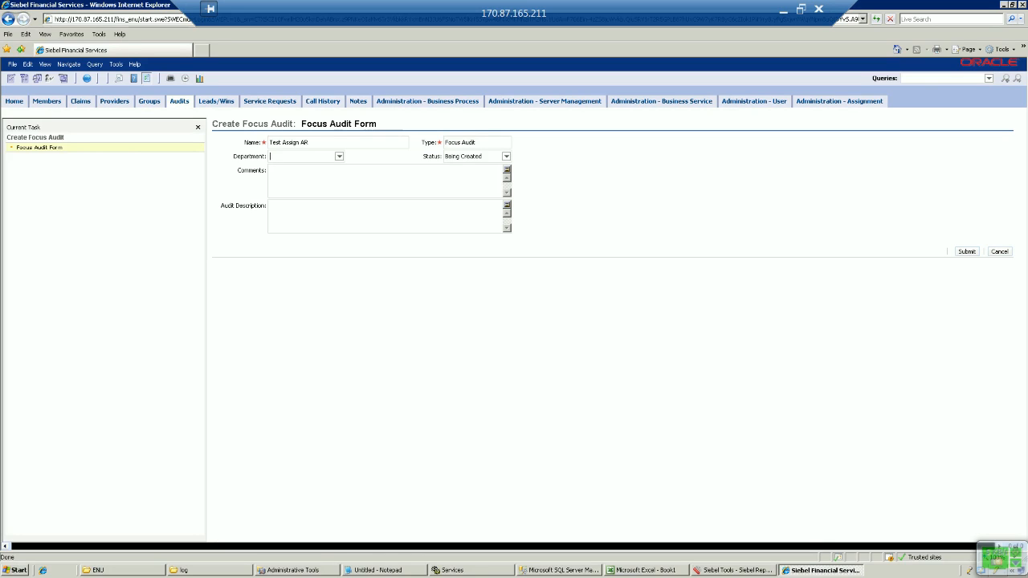
key(Down)
key(Down)
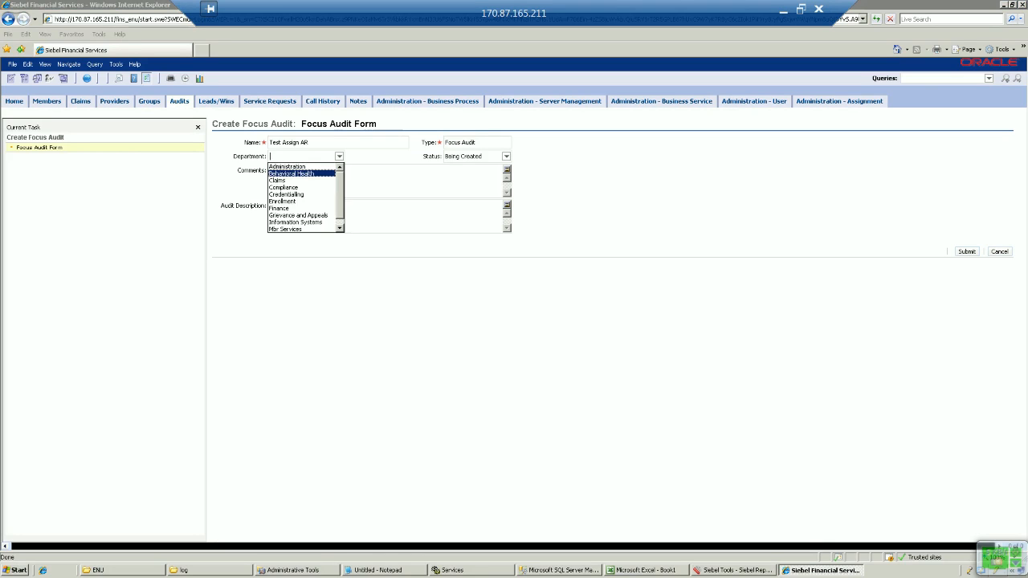
key(Return)
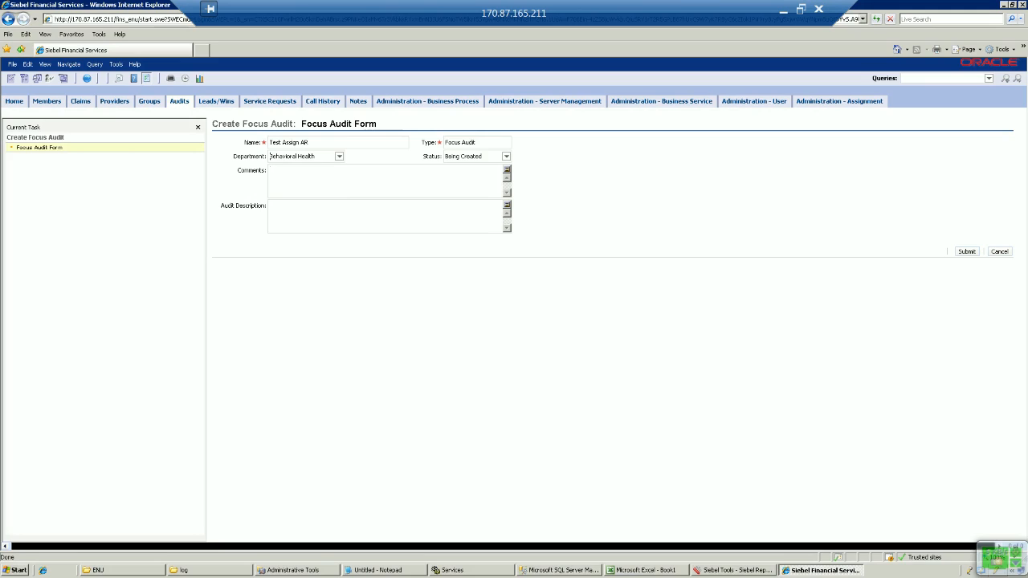
text(SJFGSJFH)
text(JSBCJSCBSJ)
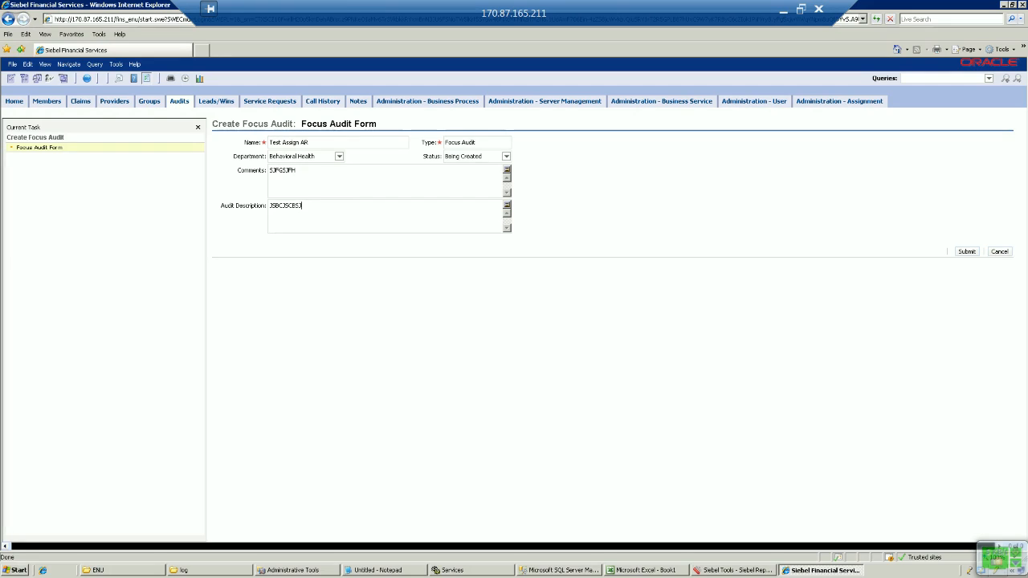
click(967, 251)
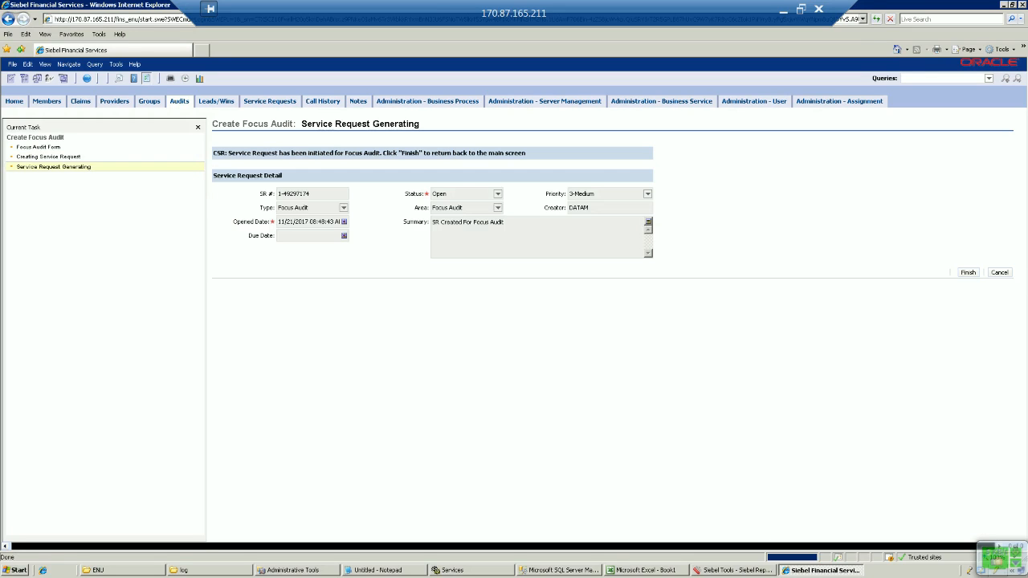
click(969, 273)
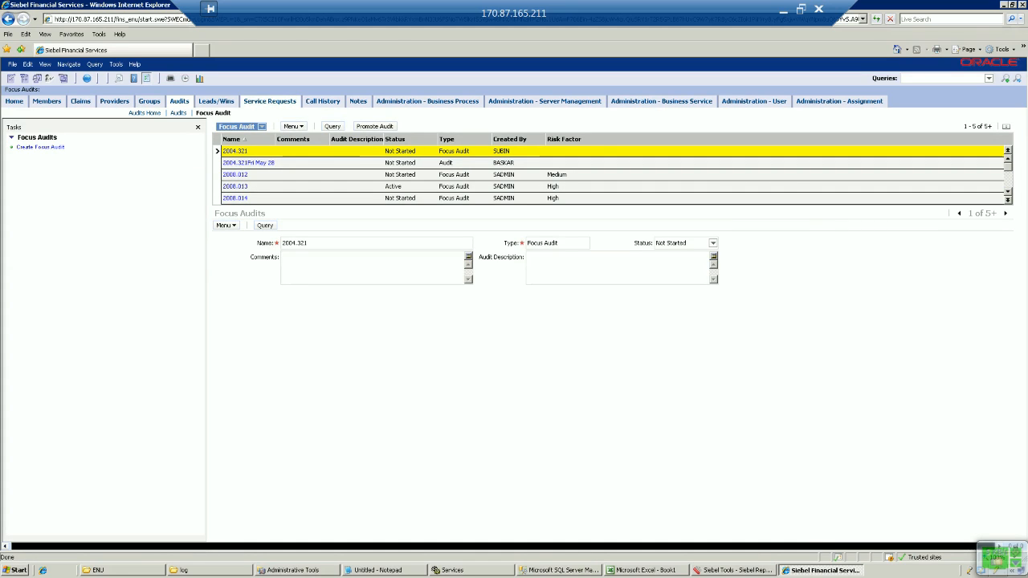
Step: Open the new Focus Audit service request from the Service Requests List to view its activities
click(270, 101)
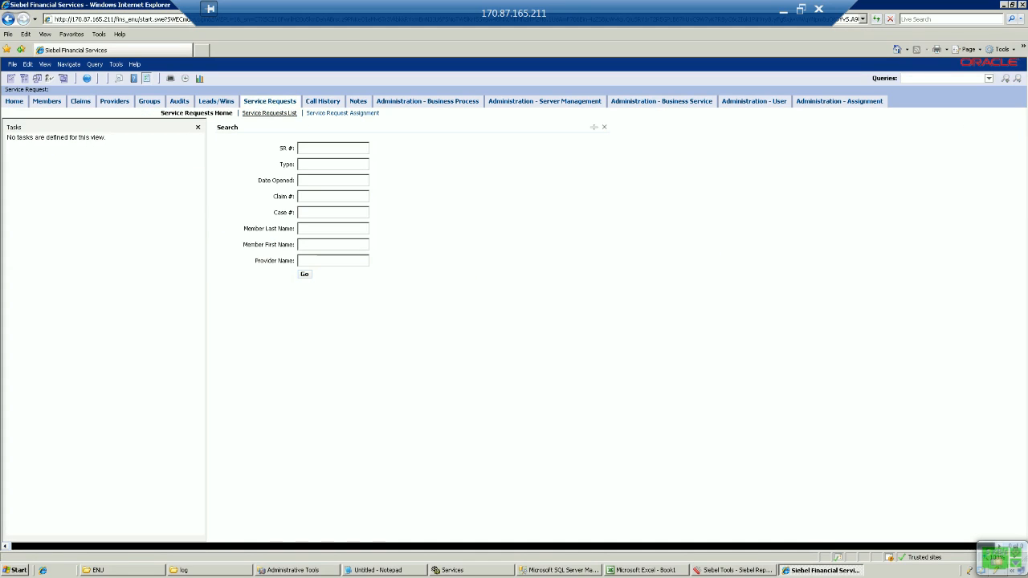
click(269, 112)
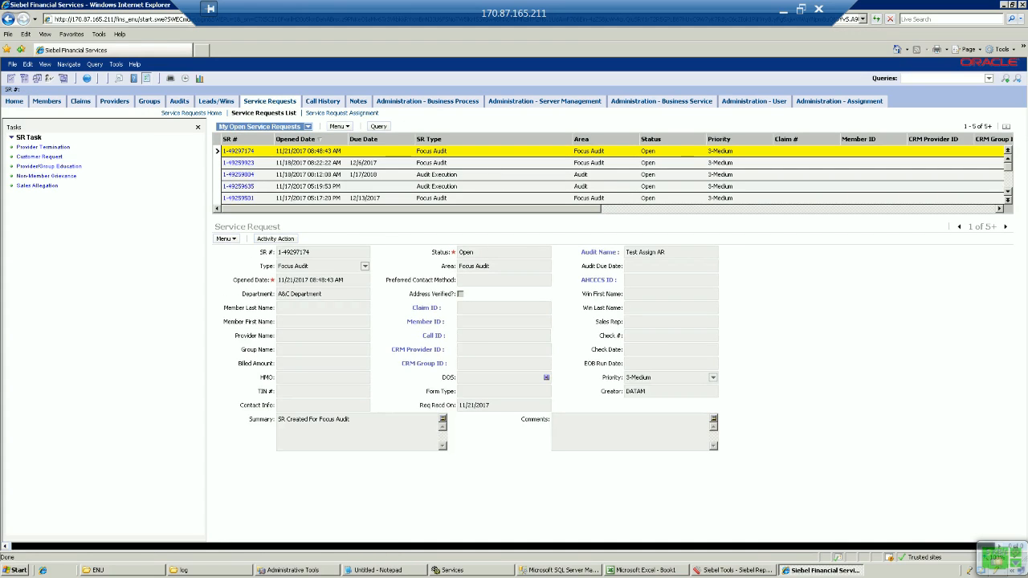
click(239, 151)
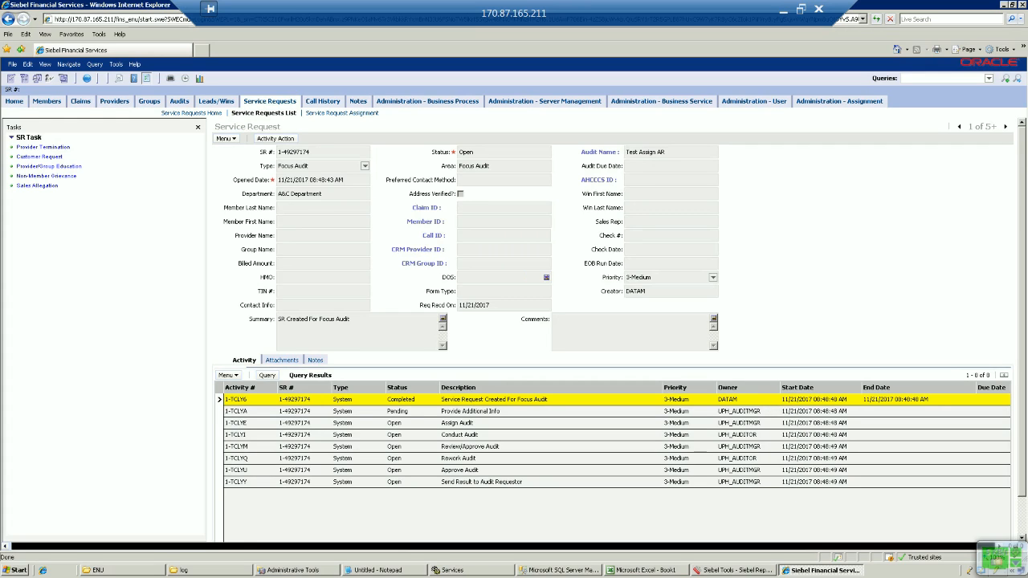
click(322, 222)
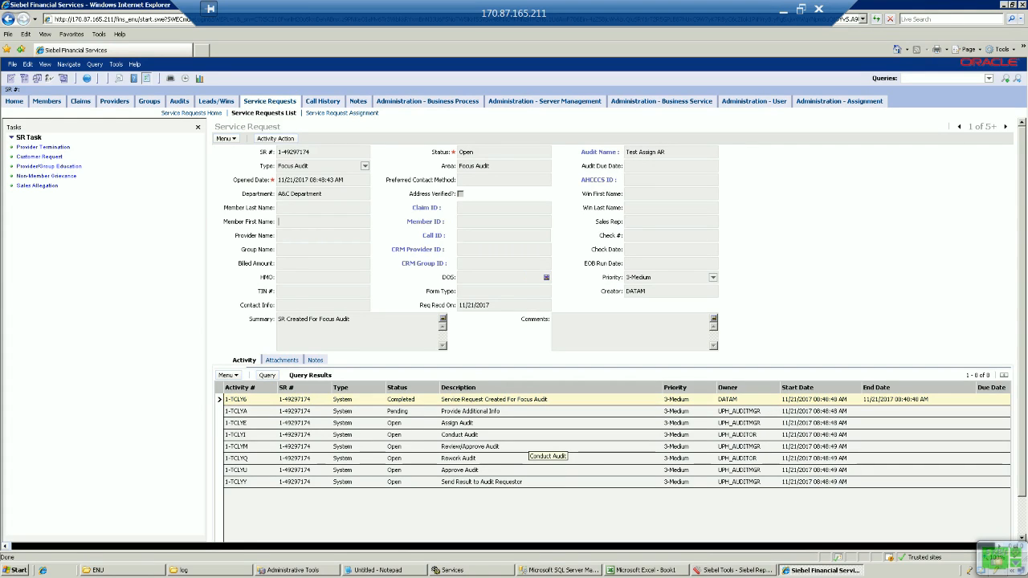
Step: Check the activity query results in SQL Server Management Studio, then return to Siebel
key(alt+Tab)
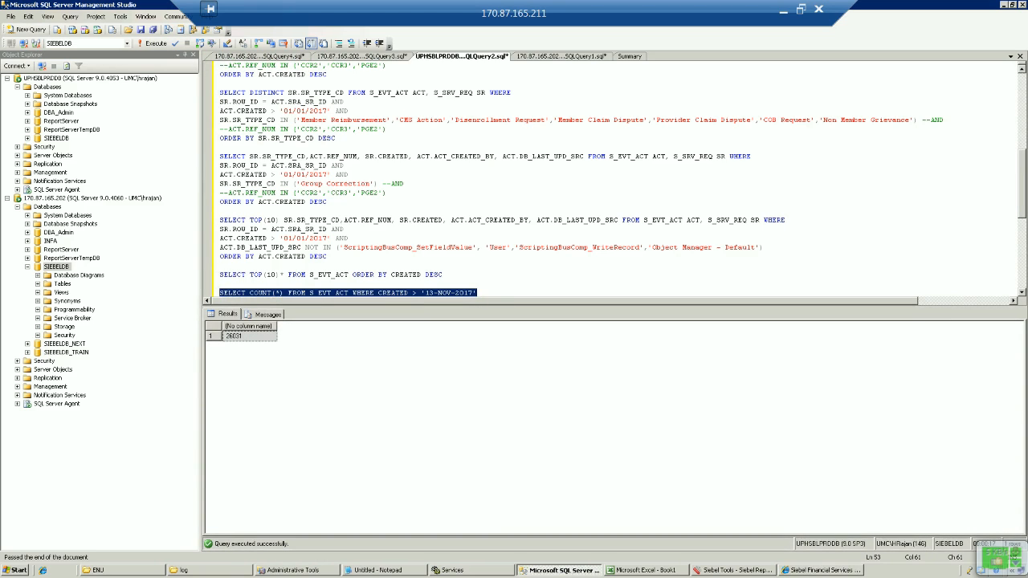
key(ctrl+Tab)
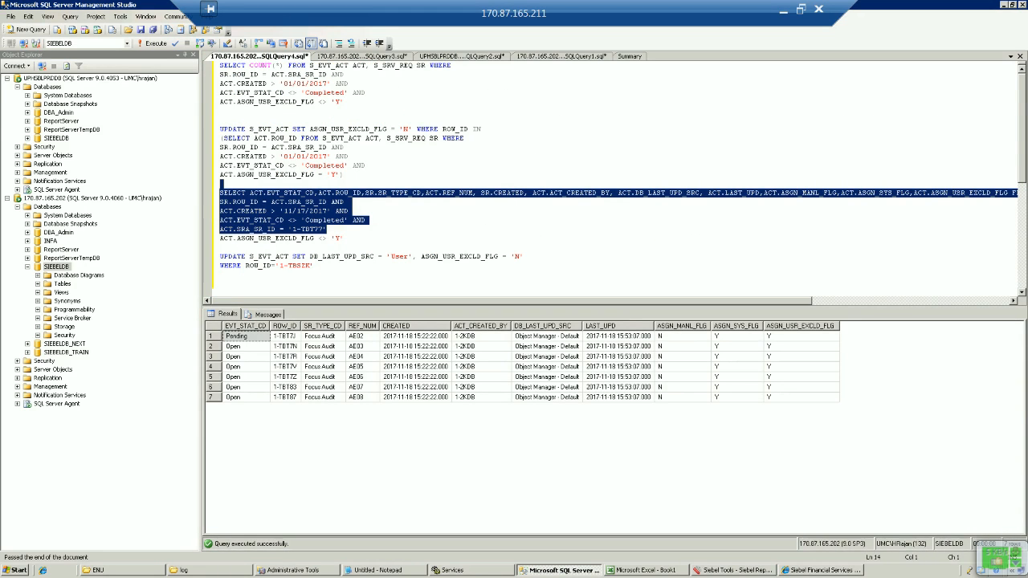
key(alt+Tab)
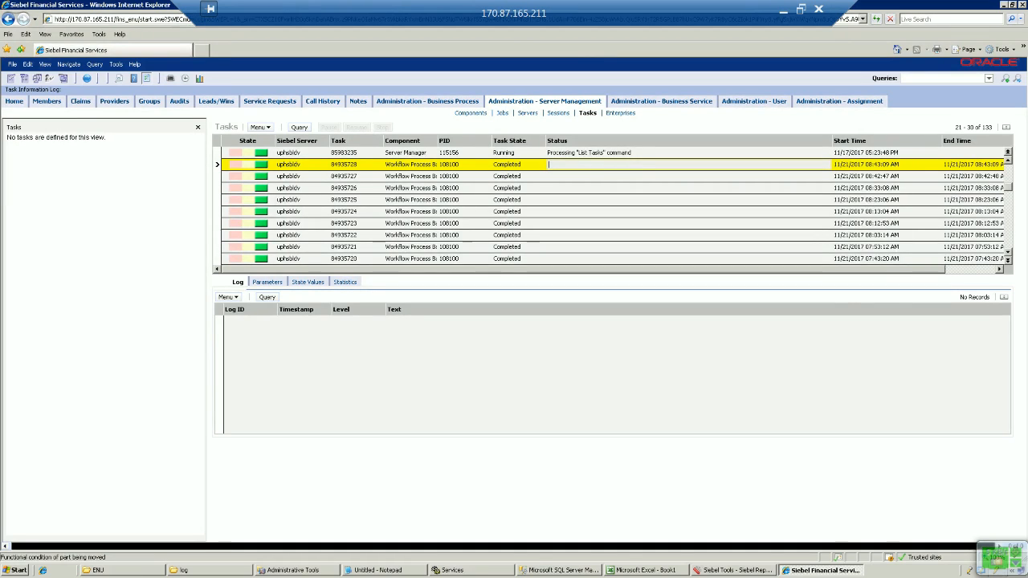
Step: Copy row id 1-TCLXY from the Test Assign AR request's About Record into SQL Server Management Studio
click(270, 102)
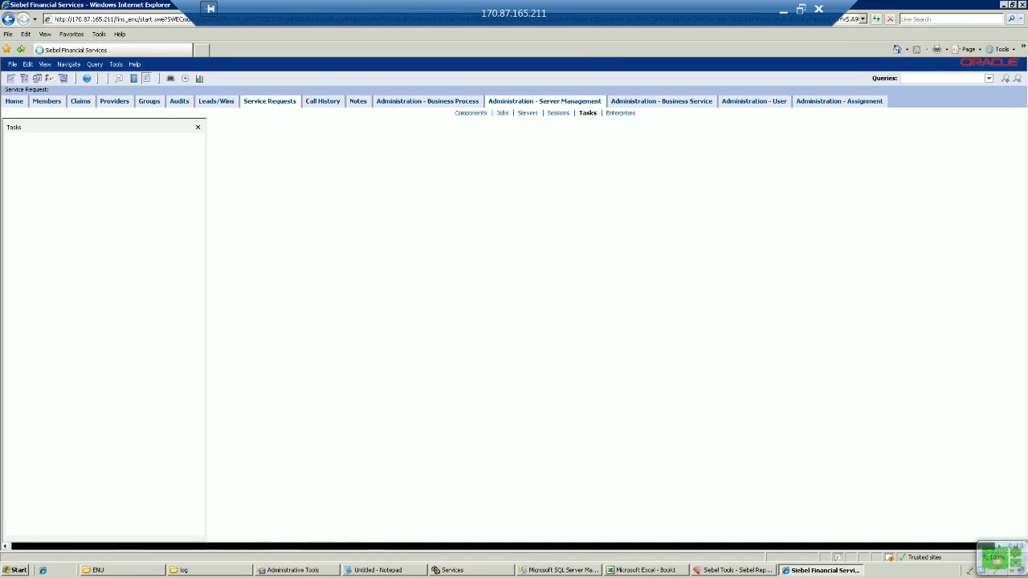
click(269, 112)
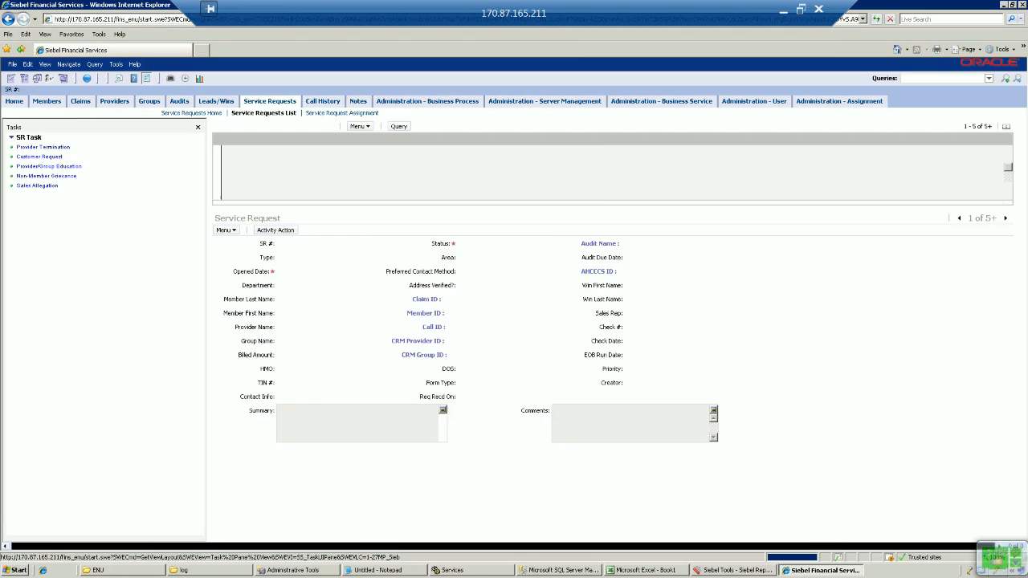
click(239, 151)
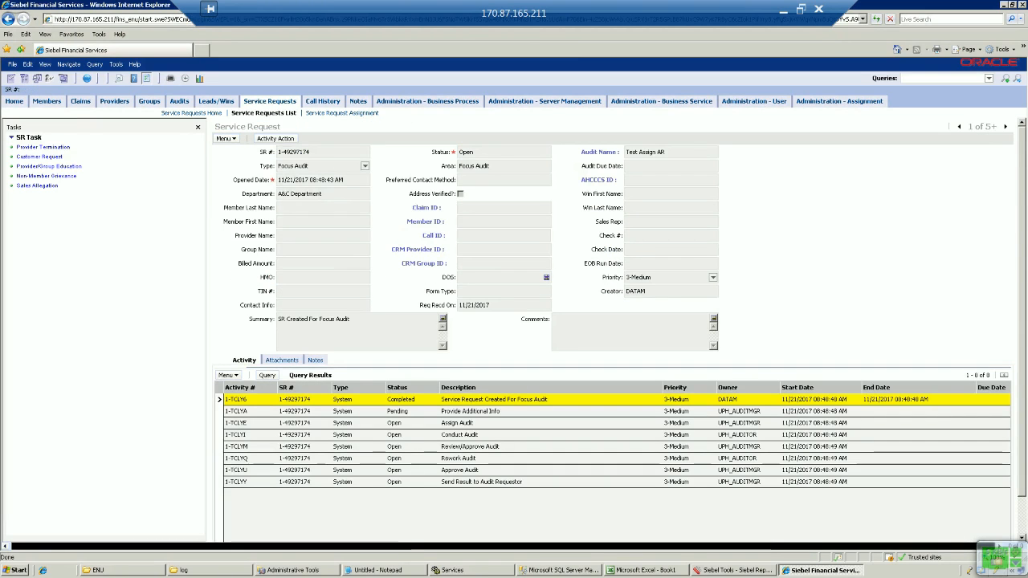
click(323, 278)
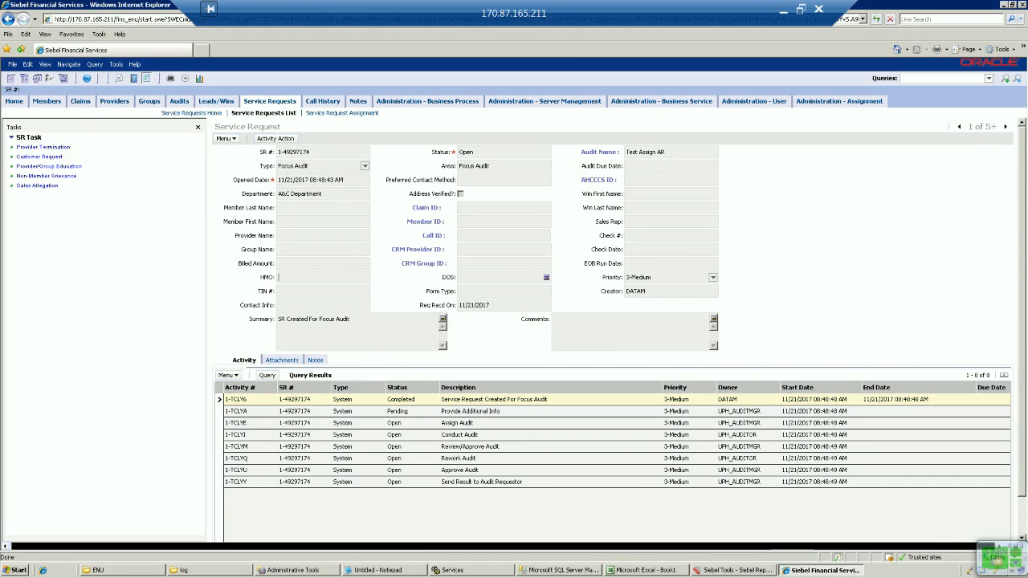
key(ctrl+alt+k)
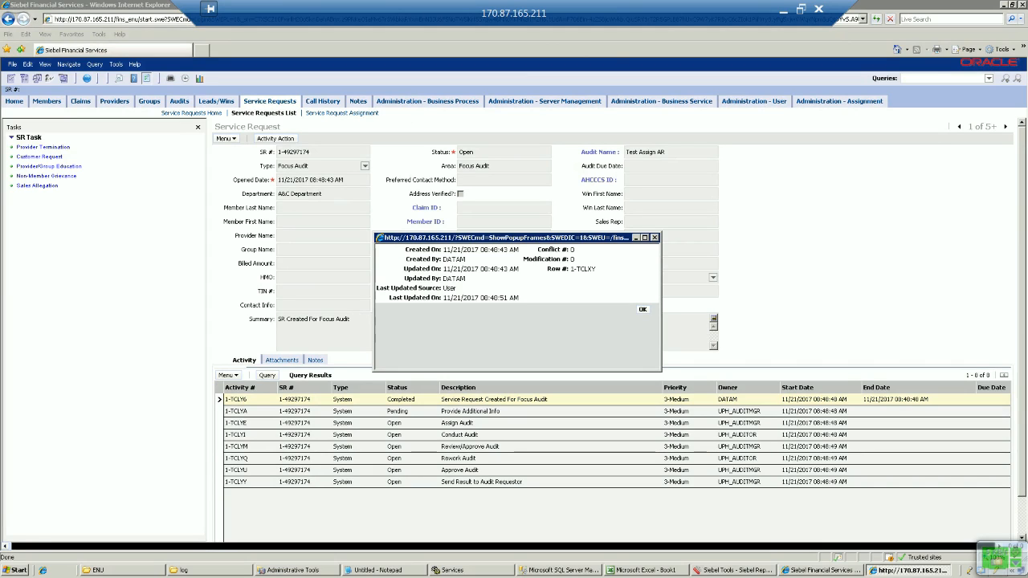
double_click(583, 270)
key(ctrl+c)
click(643, 309)
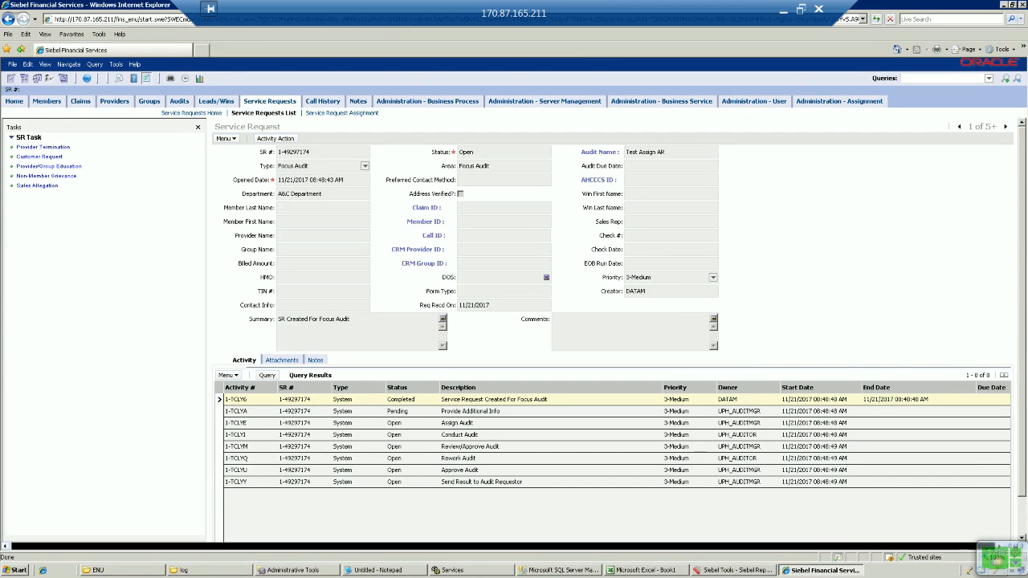
click(563, 571)
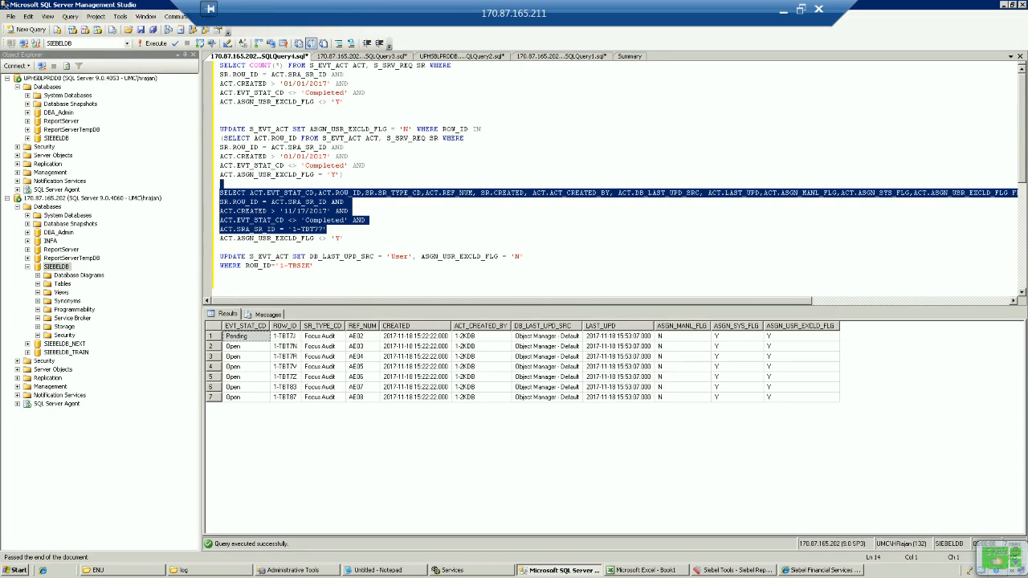
Step: Replace 1-TBT77 with 1-TCLXY in the activity query, run it, then return to Siebel
click(293, 229)
drag(293, 229, 323, 229)
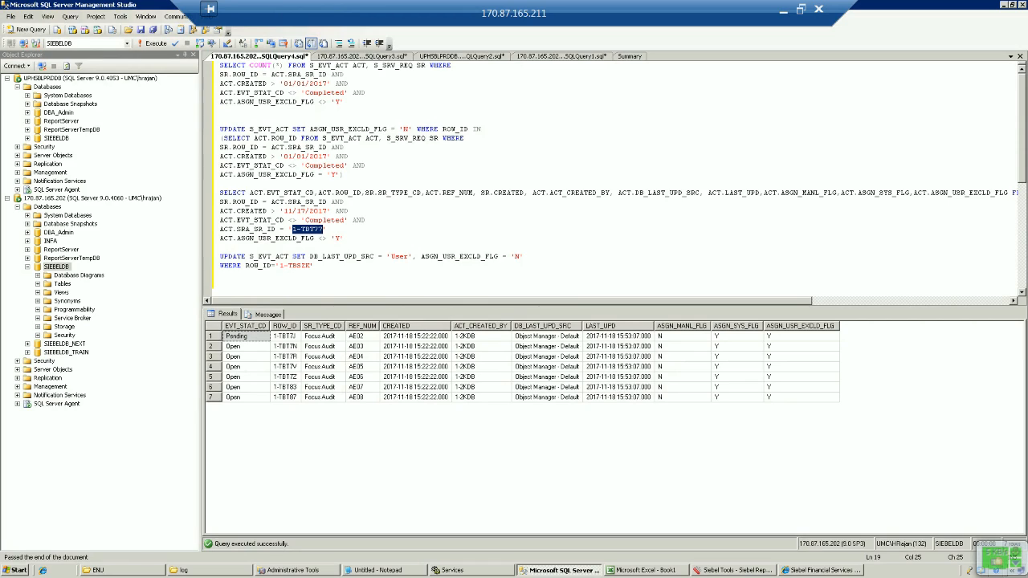
key(ctrl+v)
key(shift+Up)
key(shift+Up)
key(shift+Up)
key(shift+Up)
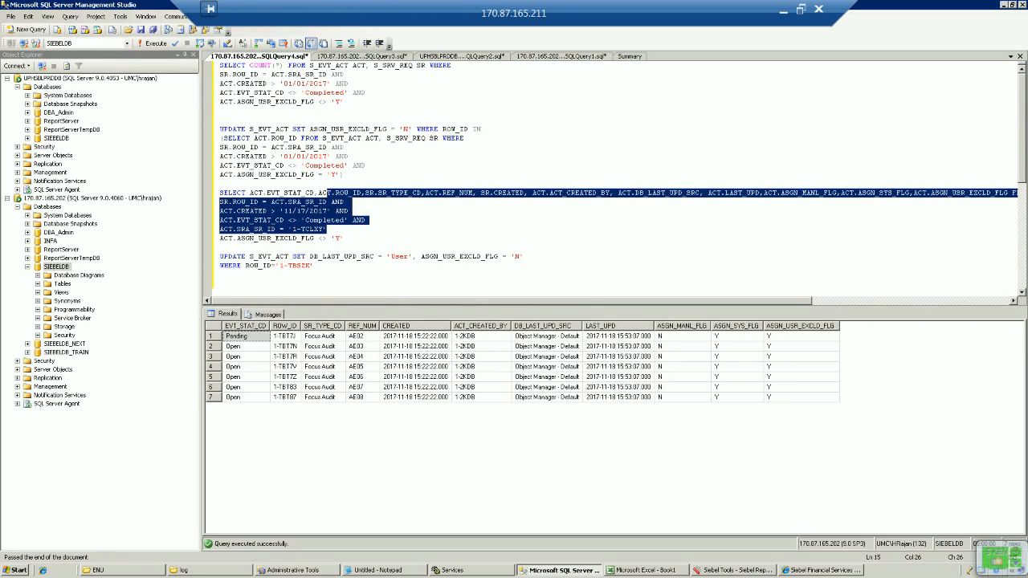
key(shift+Home)
key(ctrl+s)
key(F5)
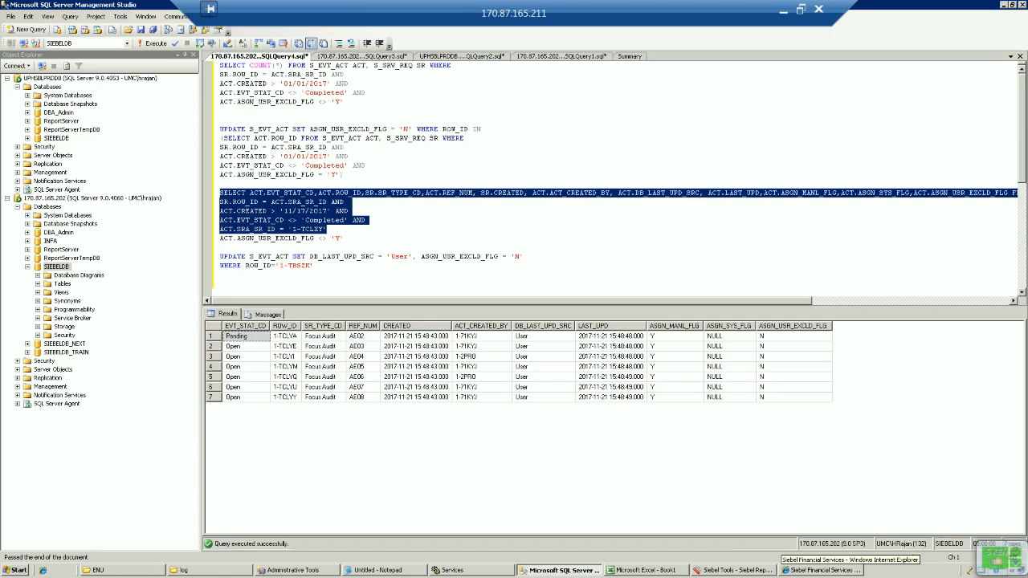
click(810, 570)
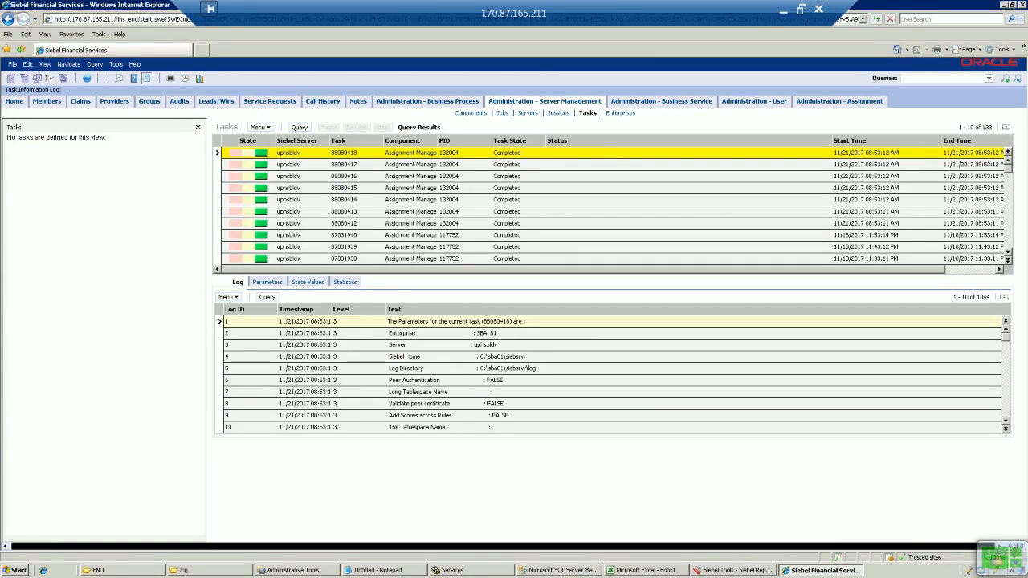
Step: Page down the server task list to check recent workflow runs, then switch to SQL Server Management Studio
click(1008, 229)
click(1009, 229)
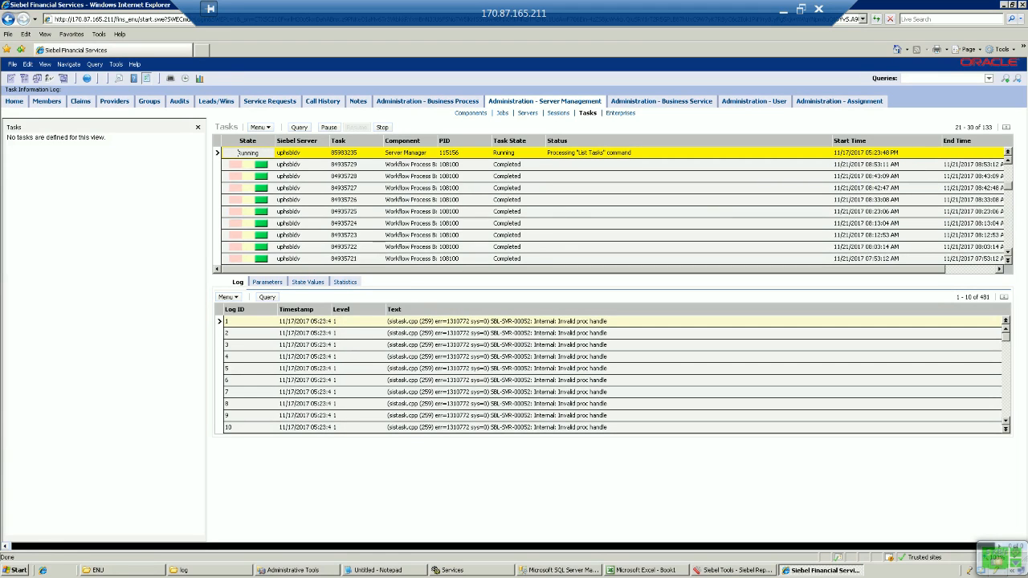
click(559, 570)
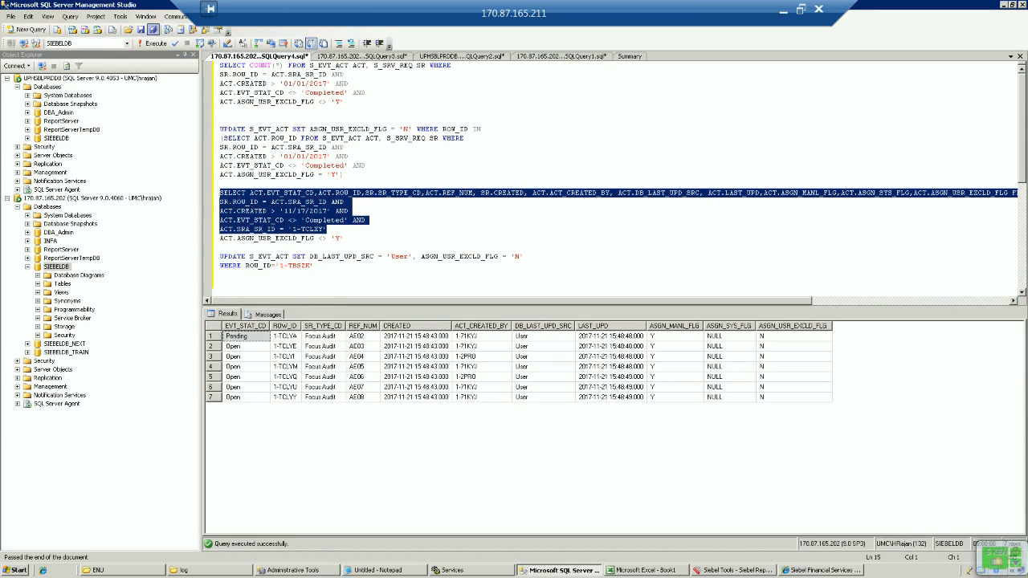
Step: Rerun the 1-TCLXY activity query to confirm Assignment Manager's updates, then return to Siebel
click(152, 44)
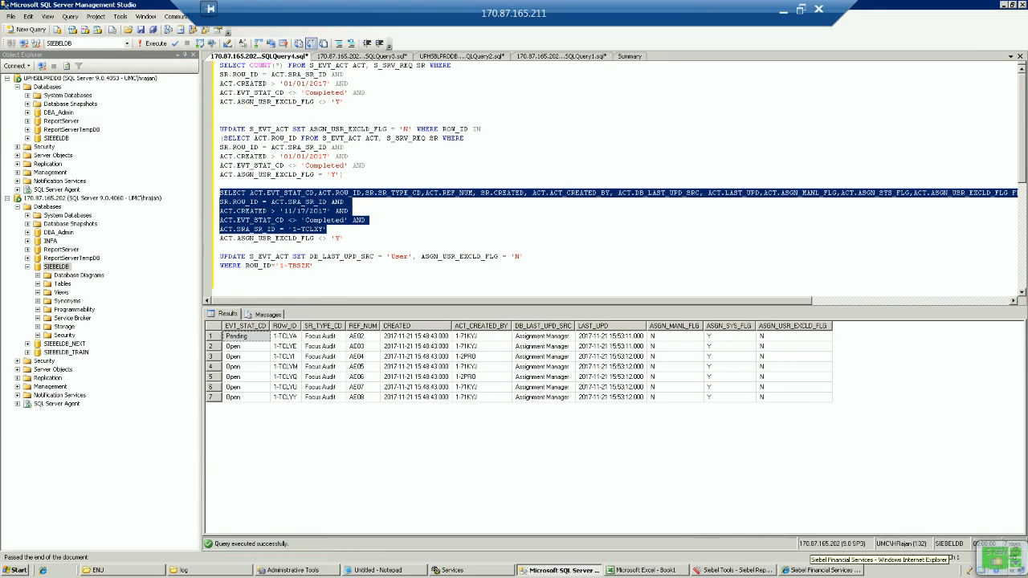
click(813, 571)
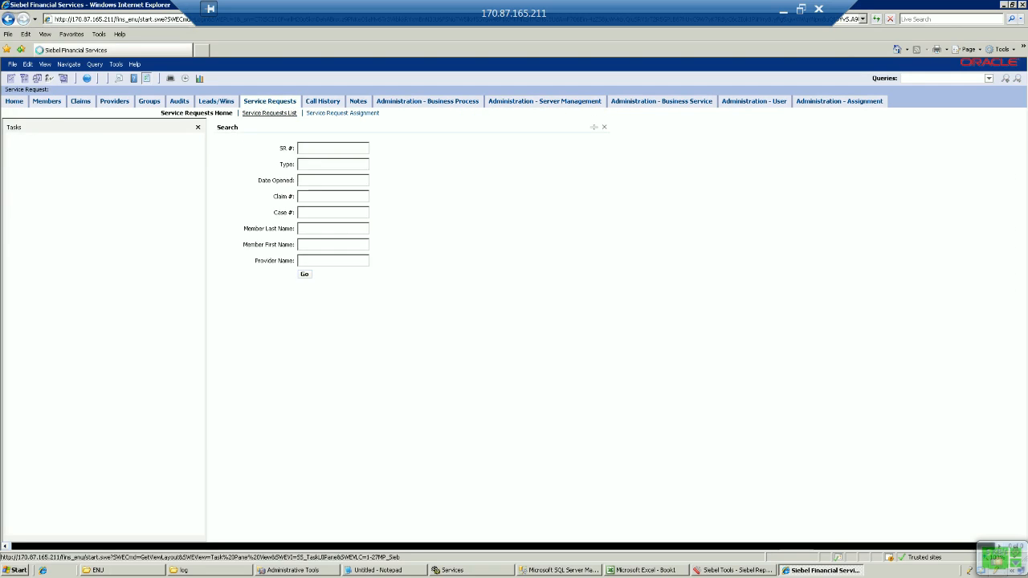
Step: Open the newest Focus Audit service request, inspect its activity owners, and open the Site Map
click(269, 114)
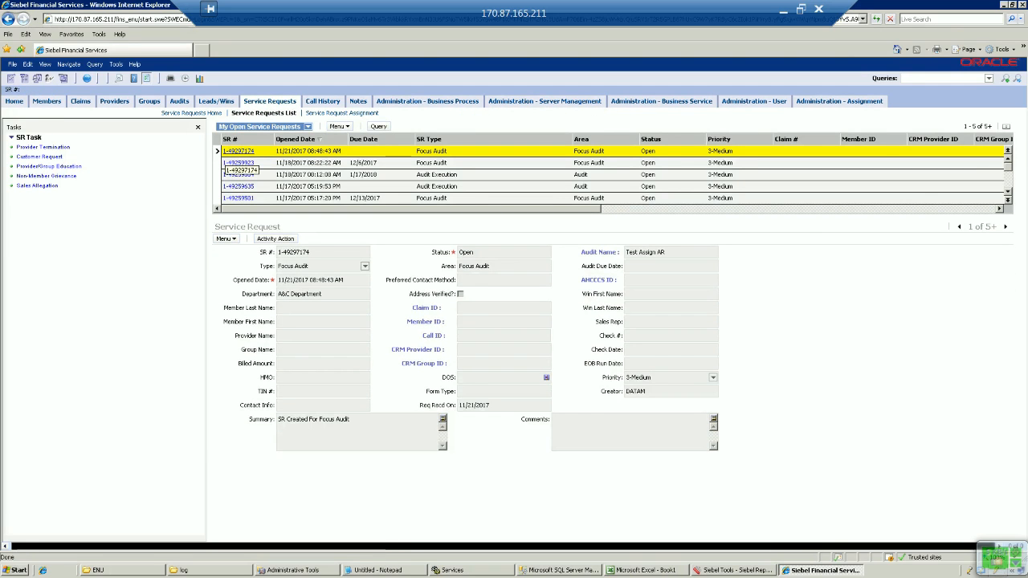
click(238, 151)
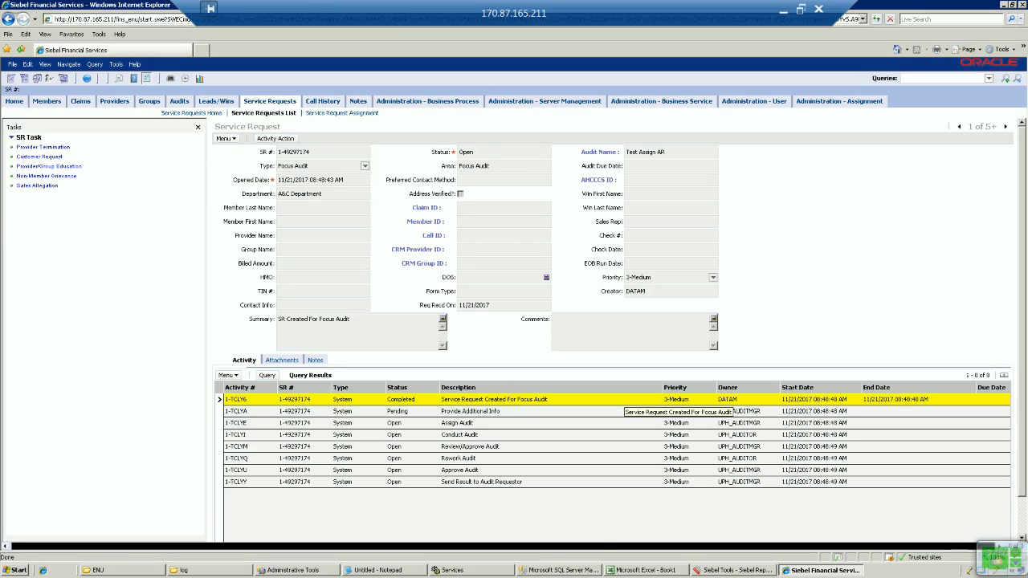
click(504, 236)
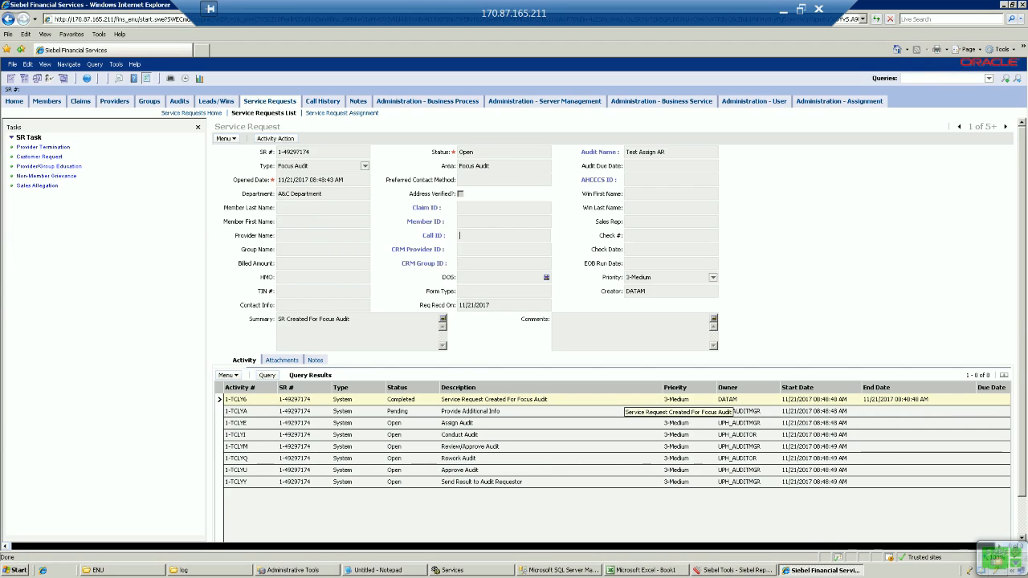
click(323, 208)
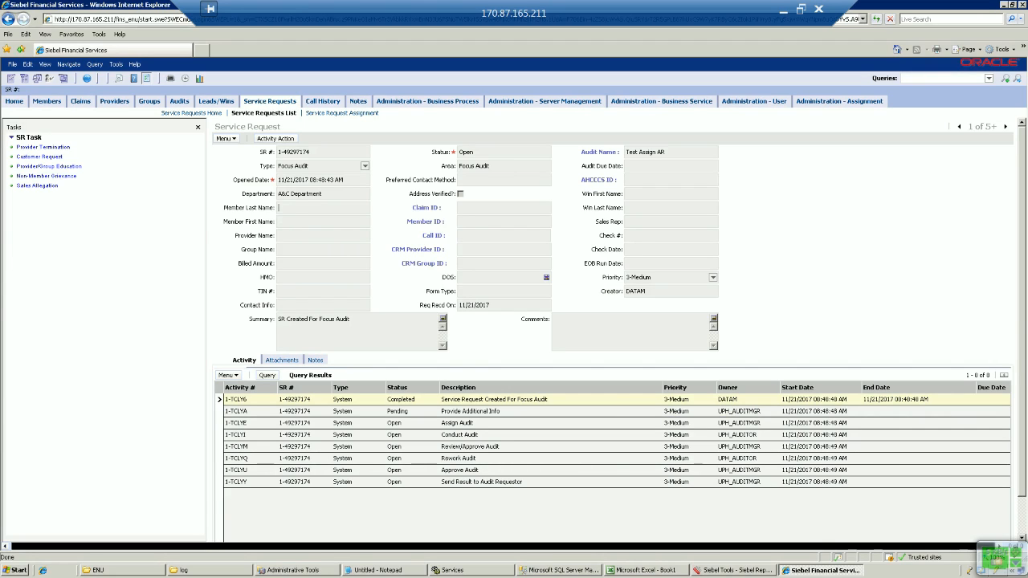
click(87, 79)
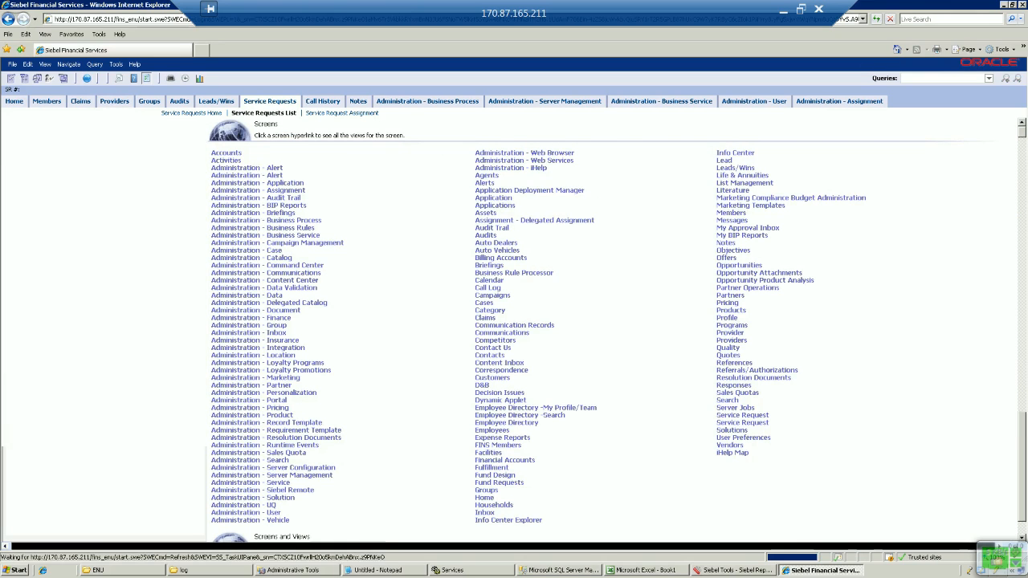
Step: Go to Administration - User > Employees and open the employee's Assignment Skills
click(246, 512)
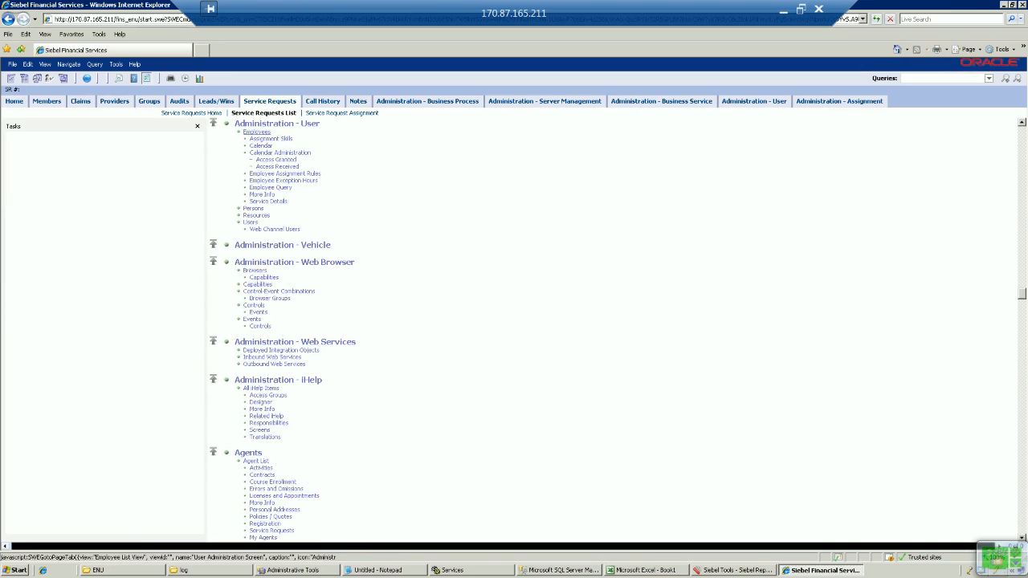
click(256, 131)
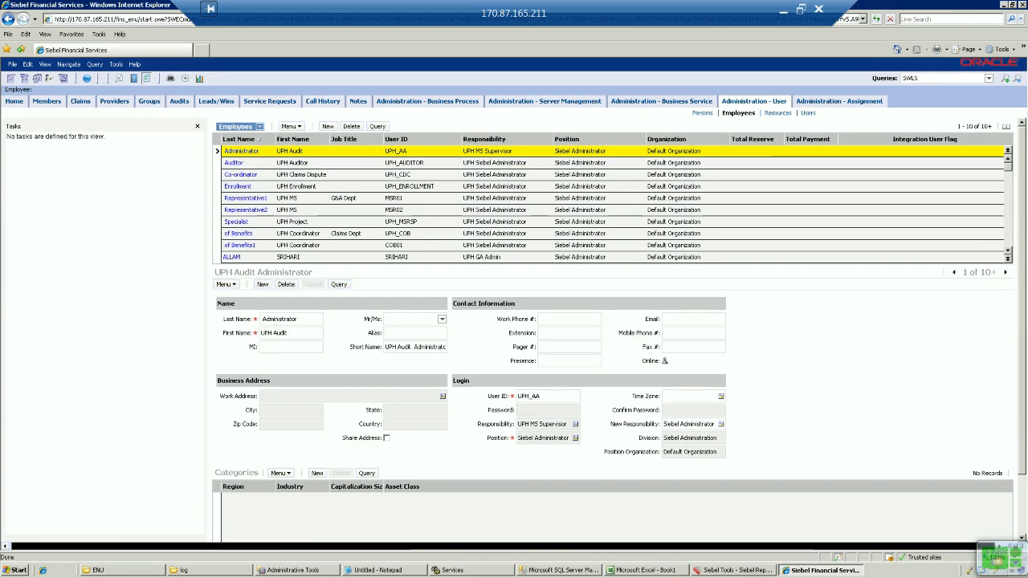
click(1007, 251)
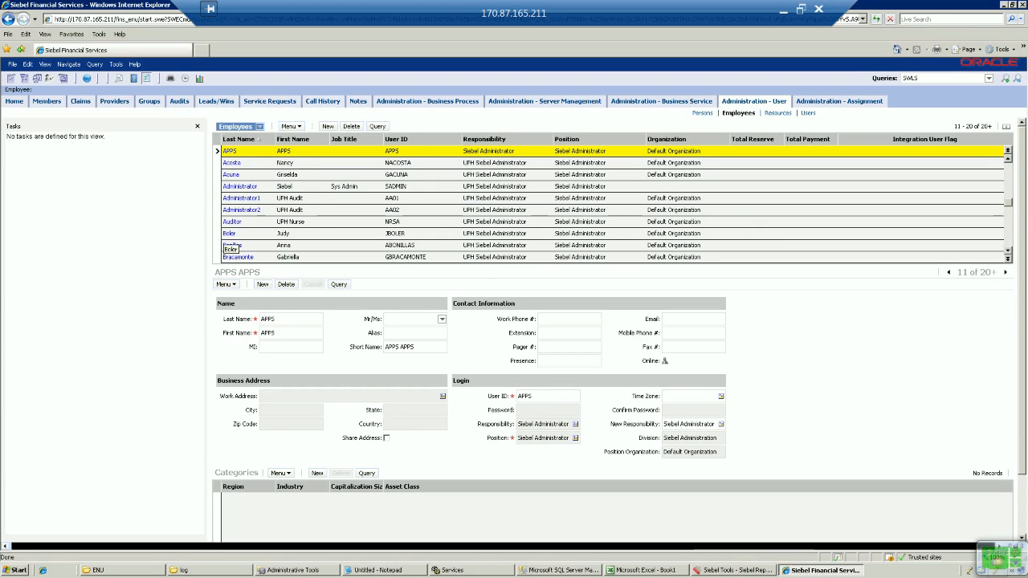
click(229, 234)
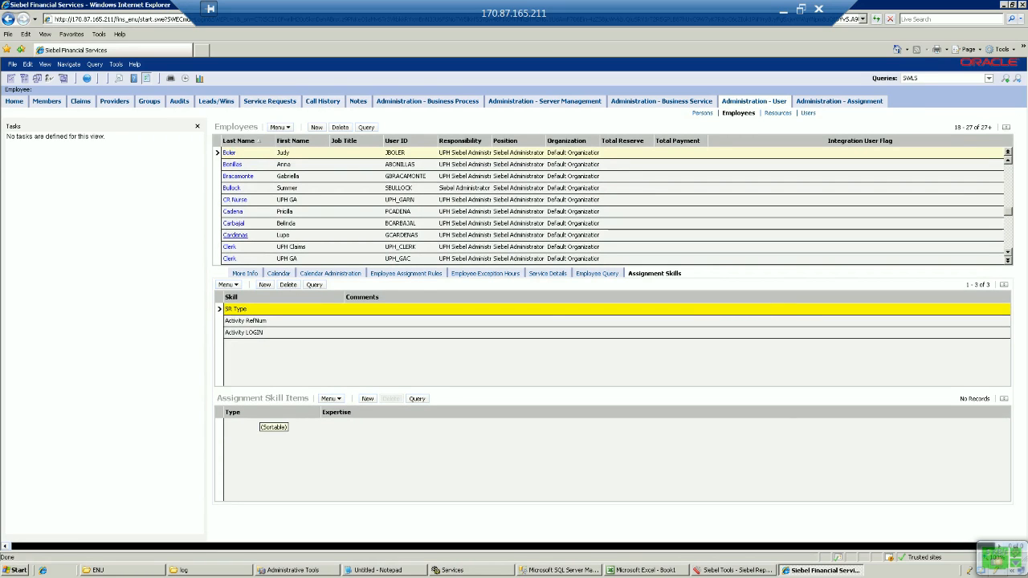
Step: Add and save a Focus Audit item under the SR Type assignment skill
click(367, 399)
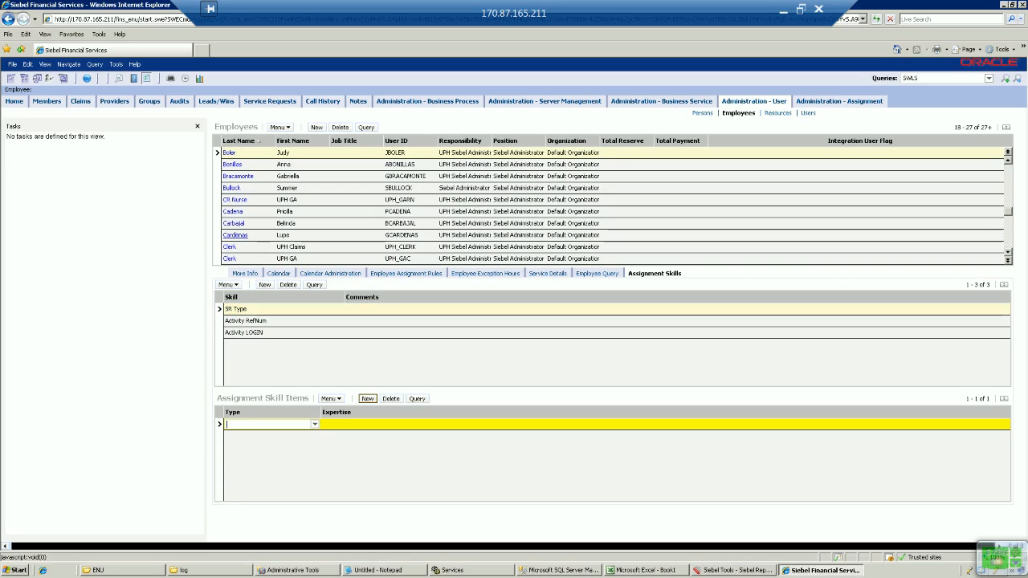
text(Focus Audit)
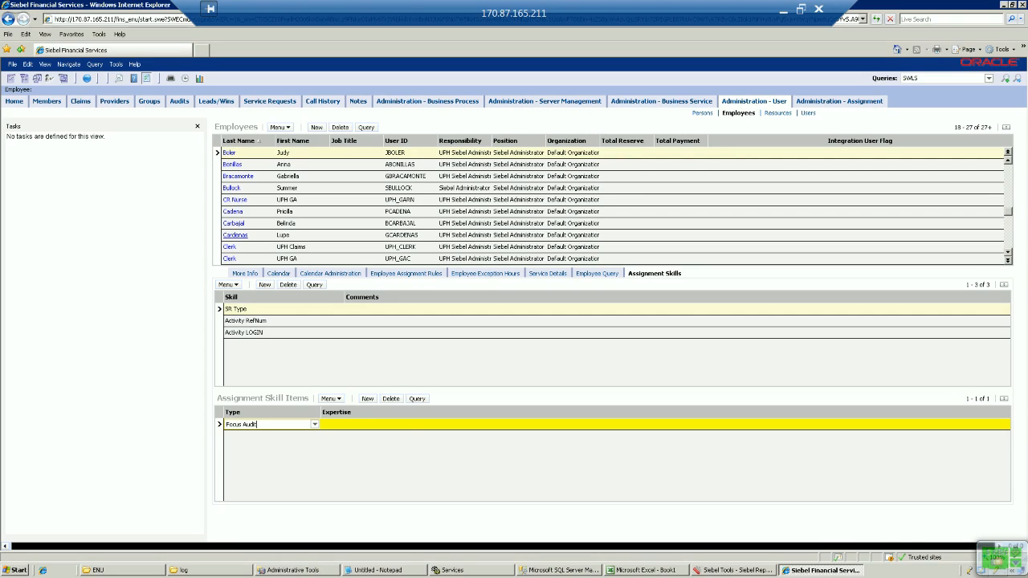
key(Tab)
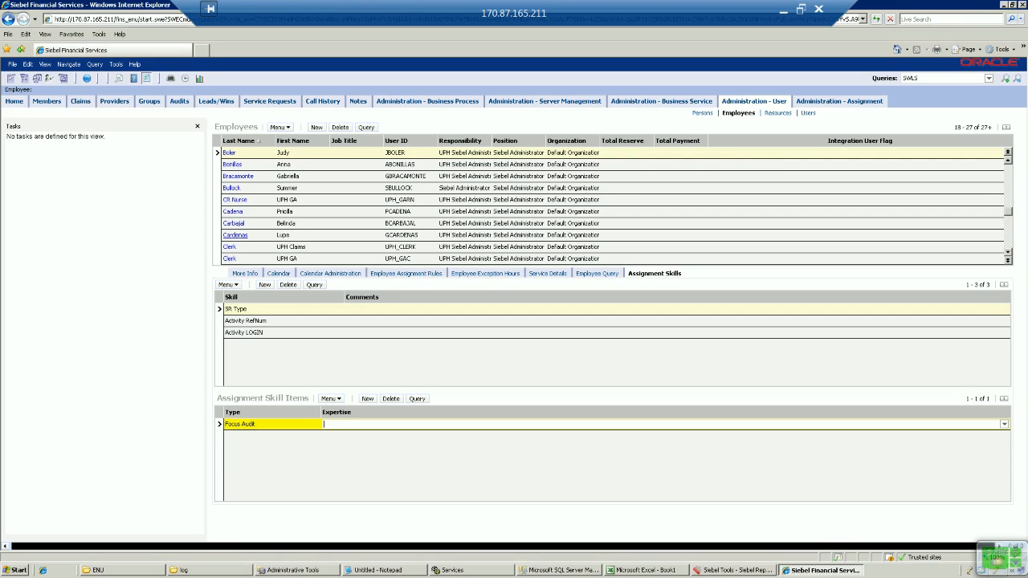
click(298, 424)
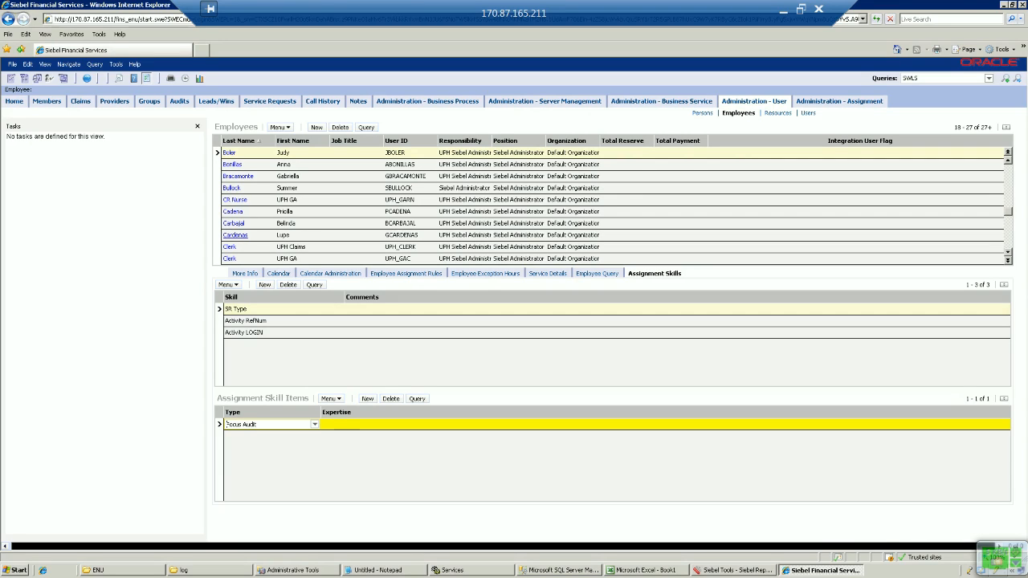
click(315, 424)
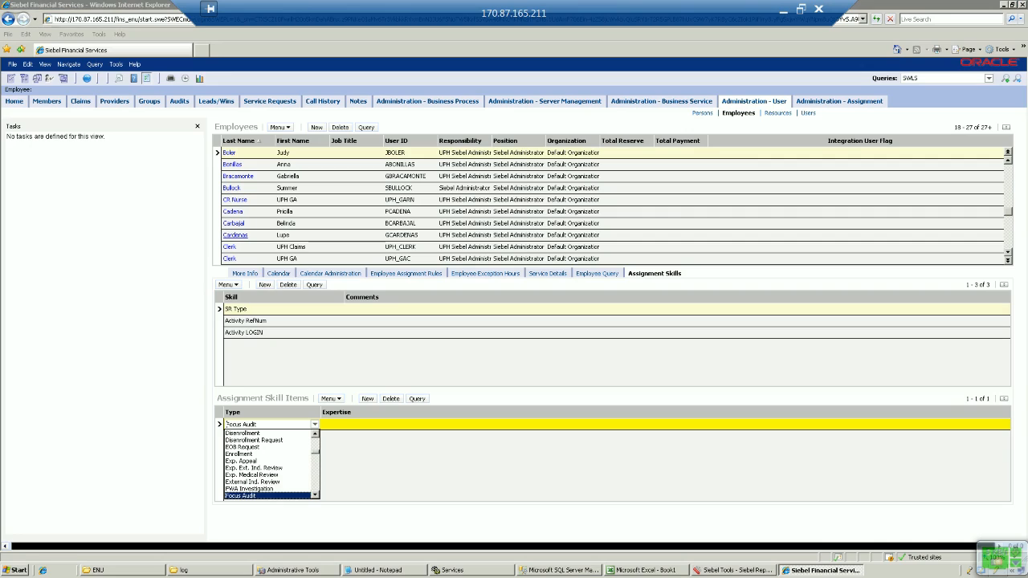
click(227, 424)
key(Tab)
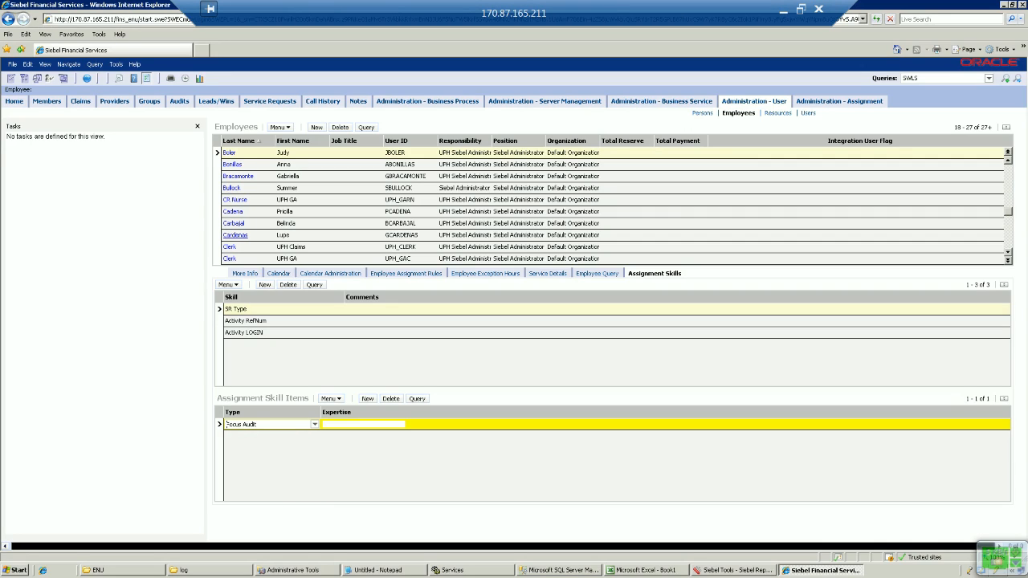
key(ctrl+s)
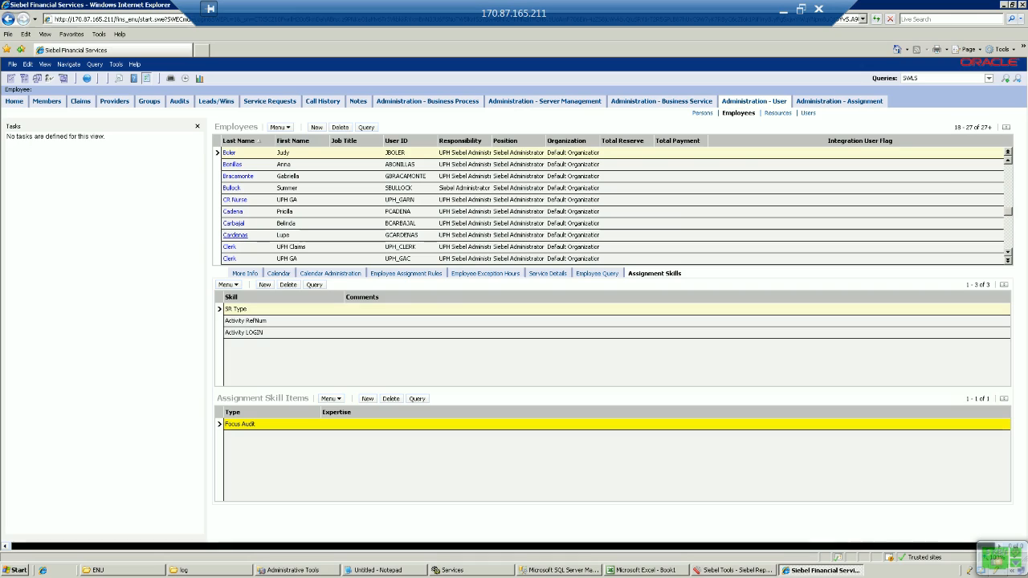
Step: Review the Activity RefNum and LOGIN skill items, including UPH_AUDITOR, then open the Assignment Rules List
click(245, 320)
click(244, 332)
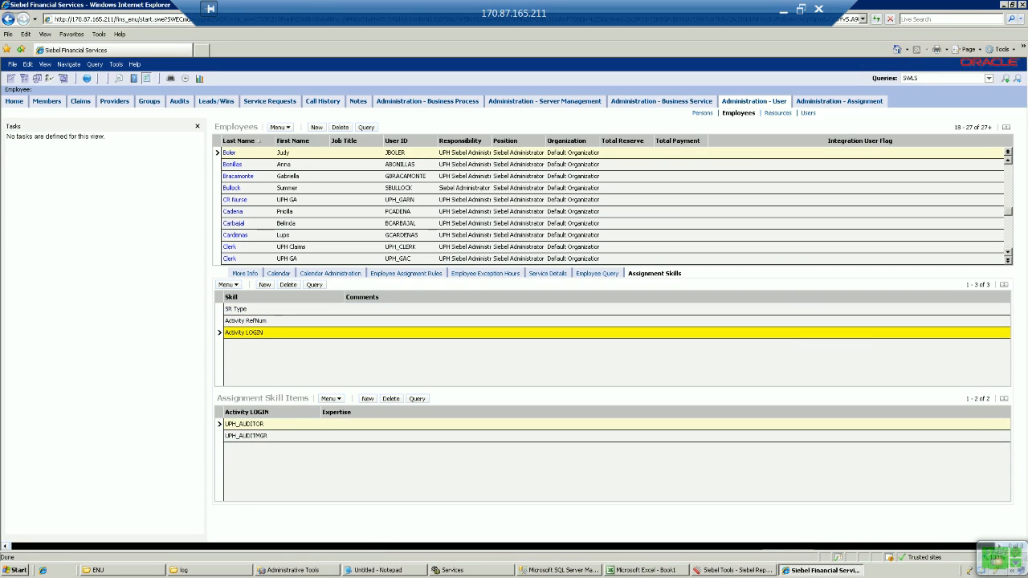
click(244, 424)
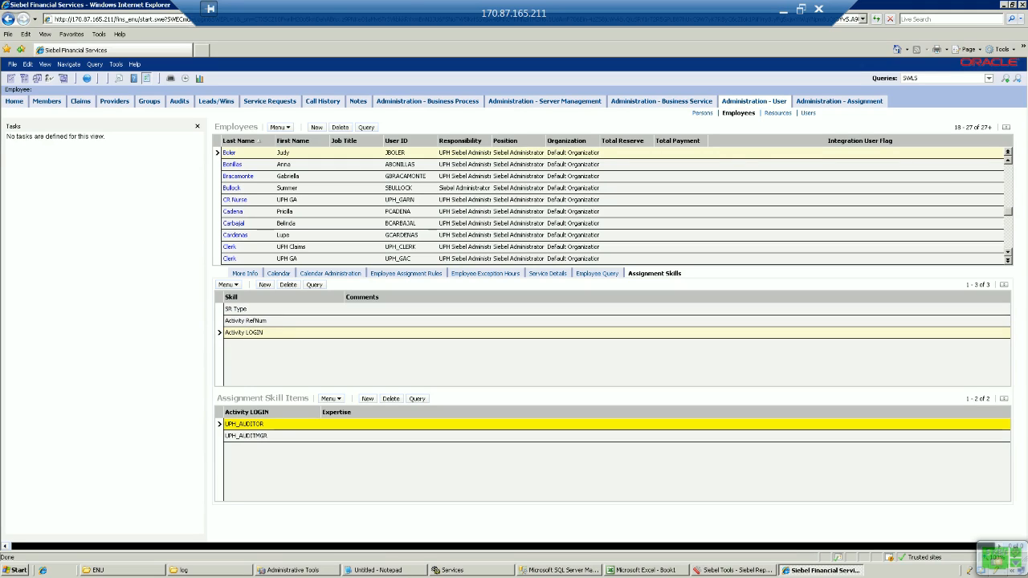
click(246, 321)
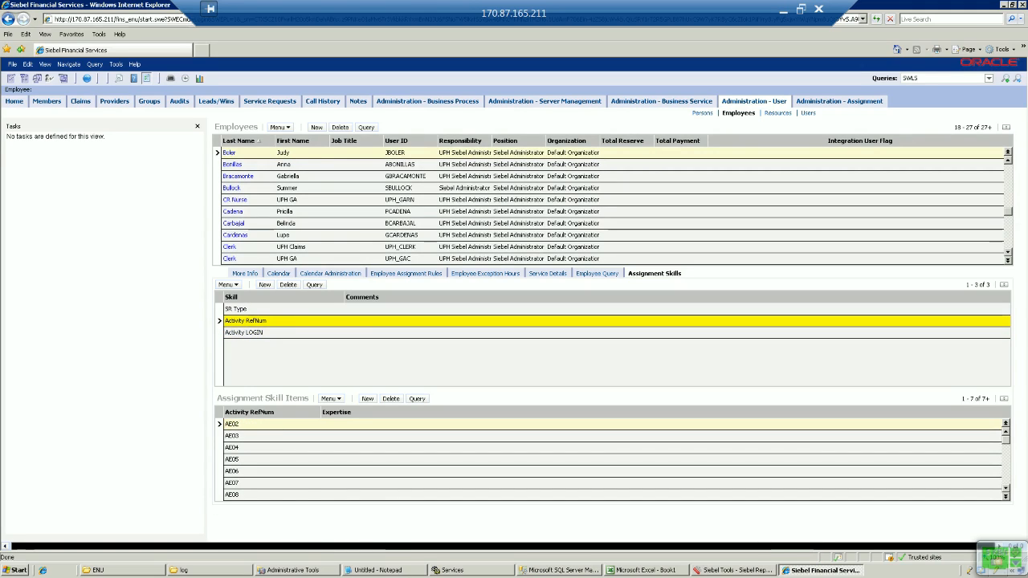
click(1006, 497)
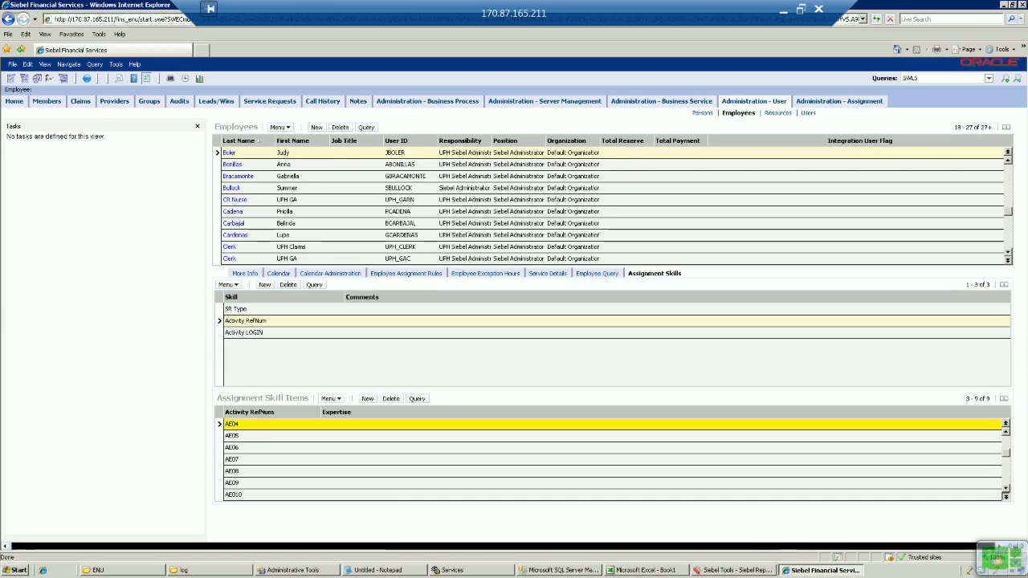
click(1006, 496)
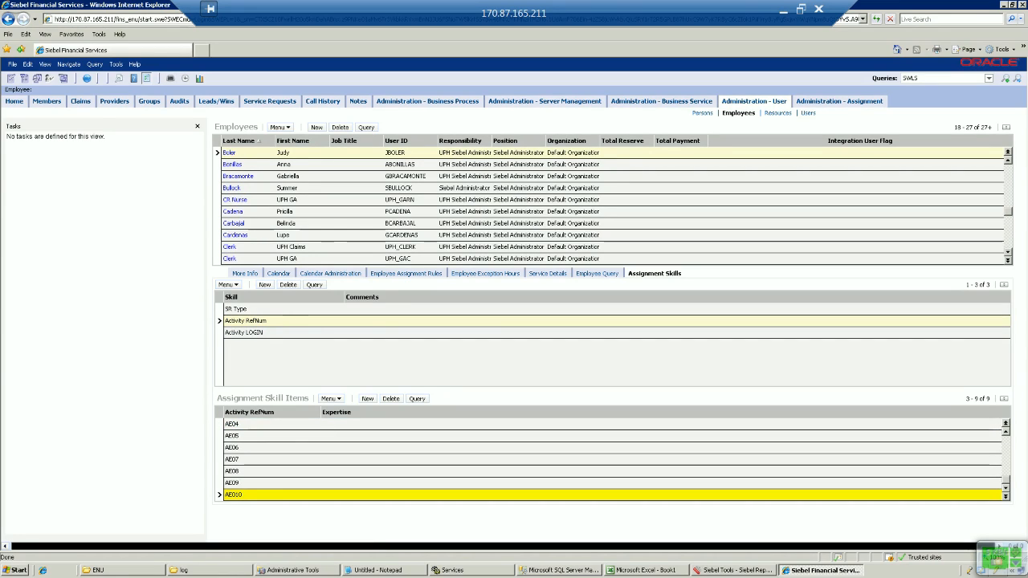
click(839, 101)
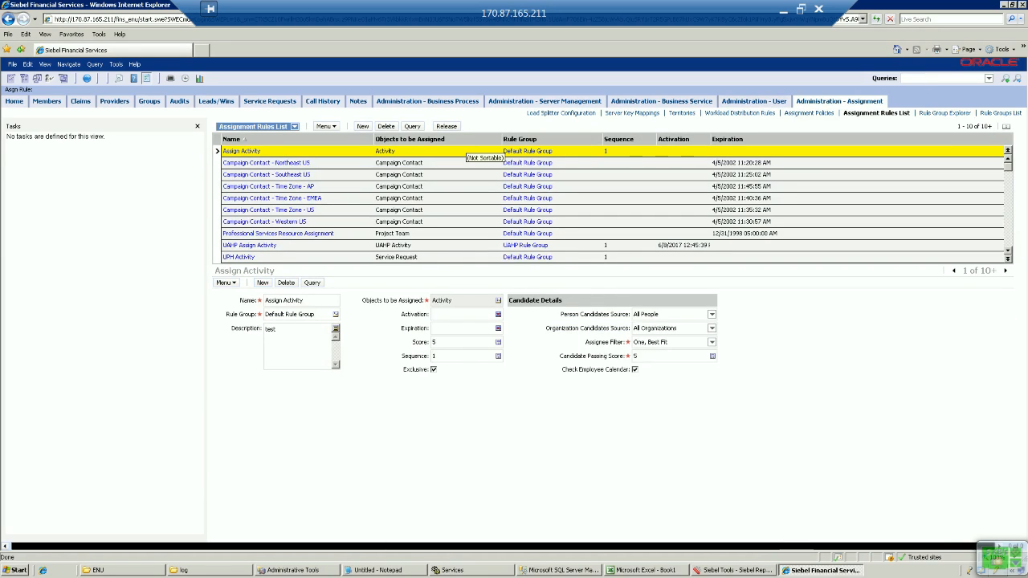
Step: Release the assignment rules, requery the server Tasks list to confirm completion, then switch to SQL Server Management Studio
click(446, 126)
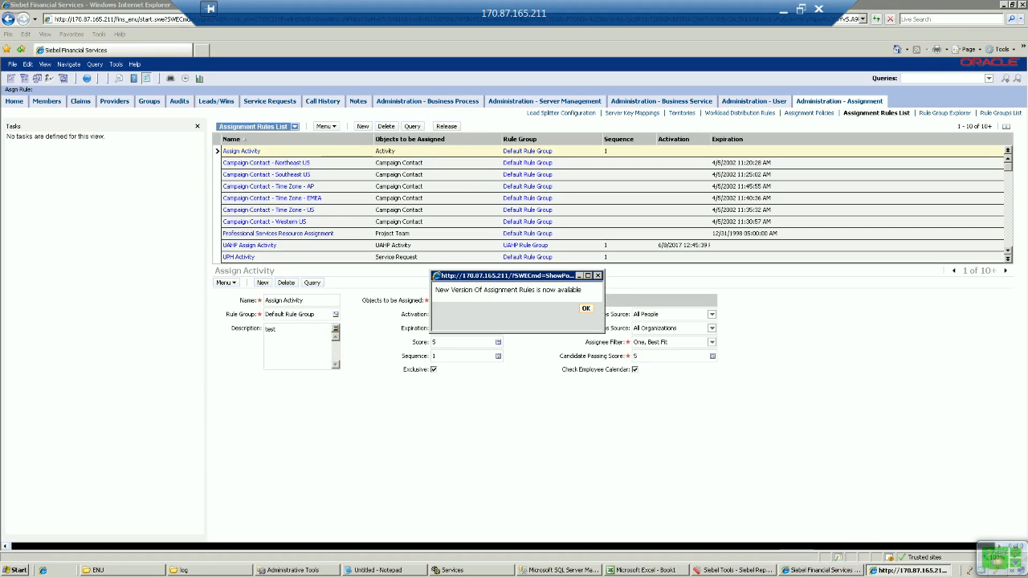
key(Return)
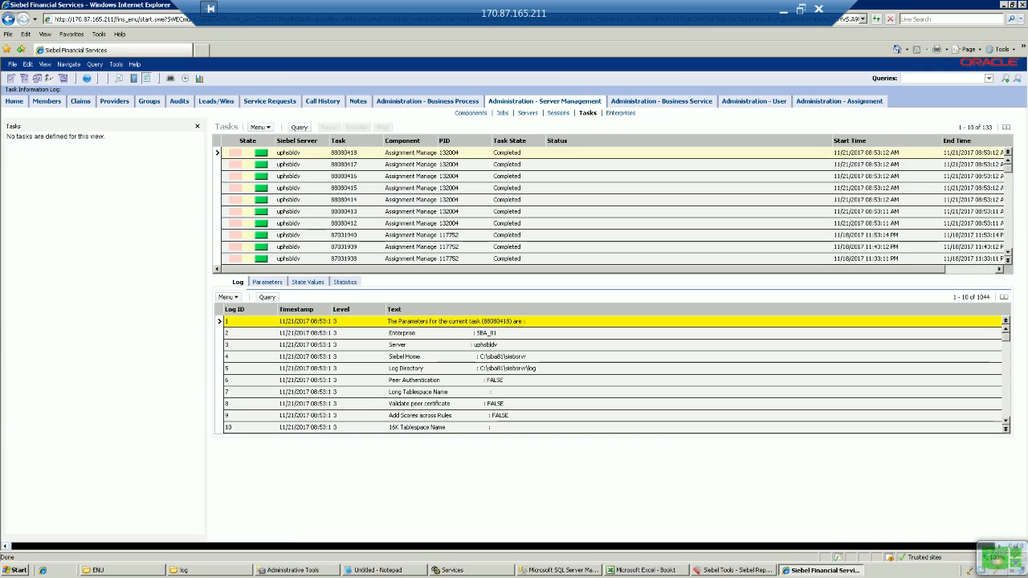
click(299, 127)
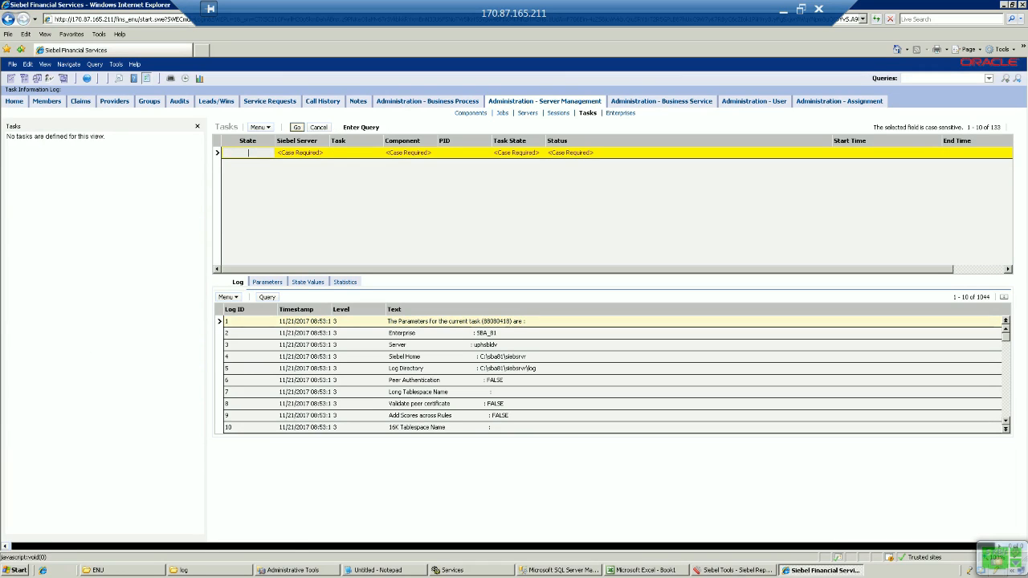
key(Return)
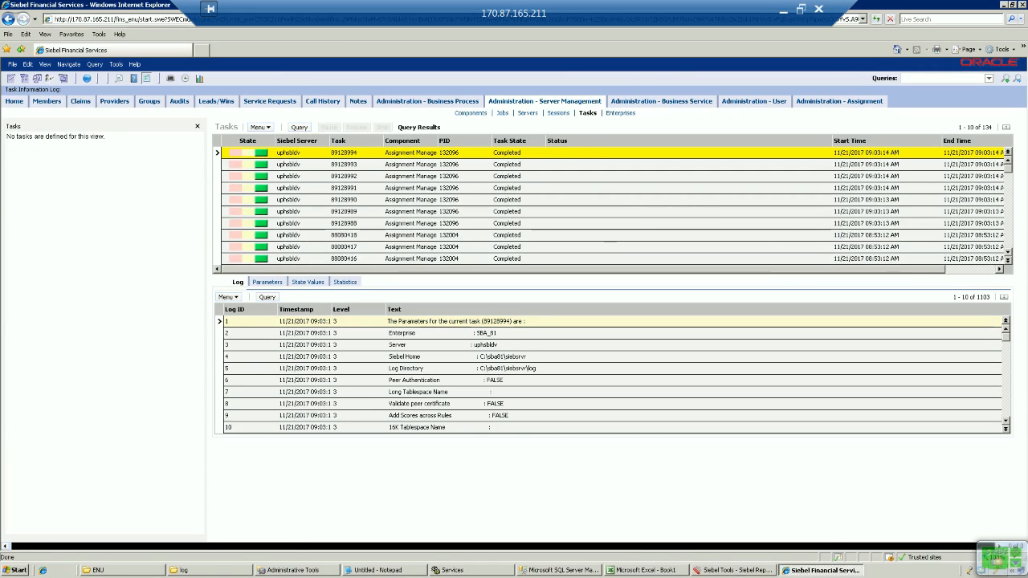
click(1008, 212)
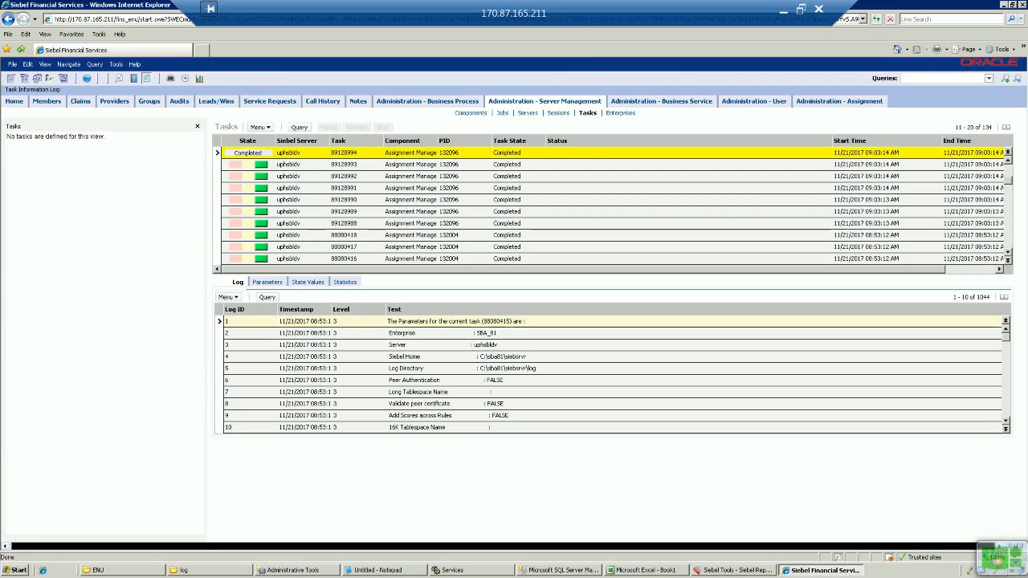
click(1008, 241)
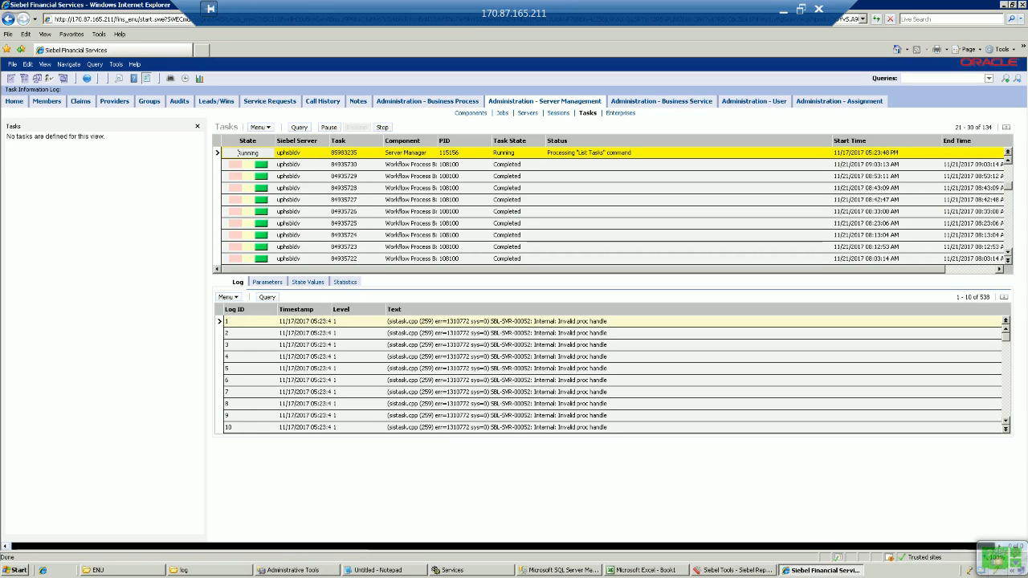
click(562, 570)
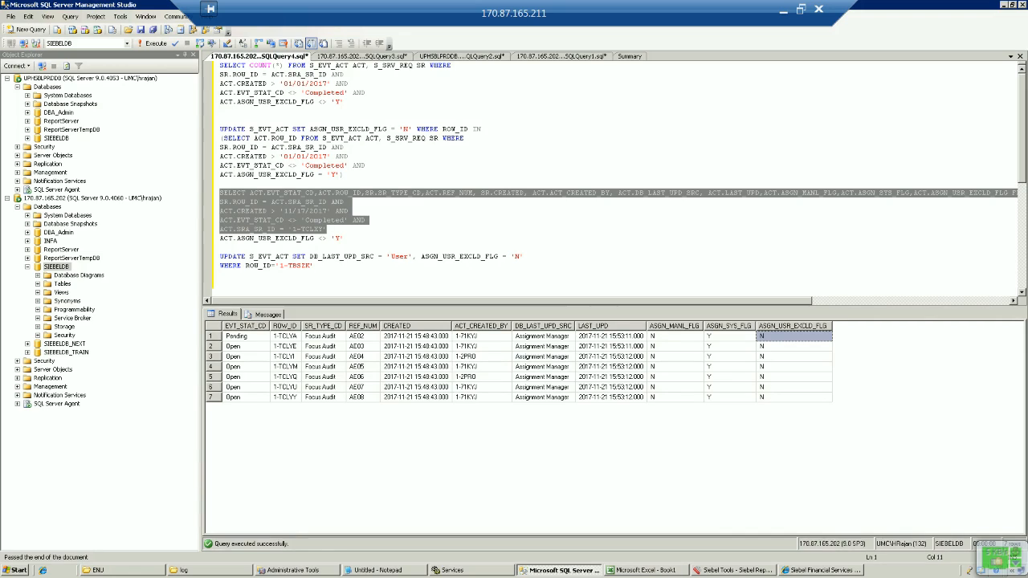
Step: Re-run the Focus Audit activity query to confirm the Y exclusion flags, then return to Siebel
click(787, 346)
click(787, 337)
click(788, 398)
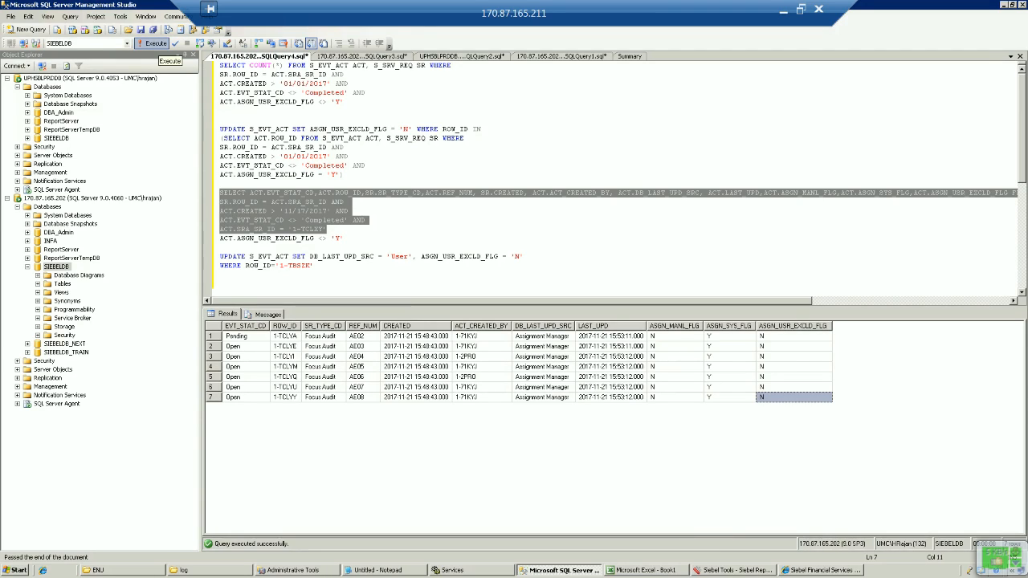
click(155, 44)
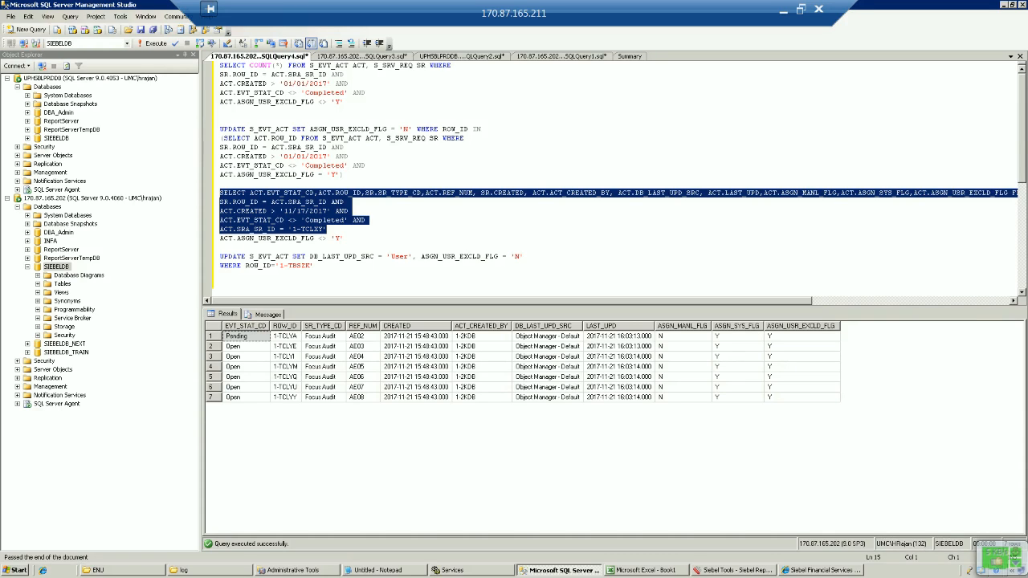
click(820, 571)
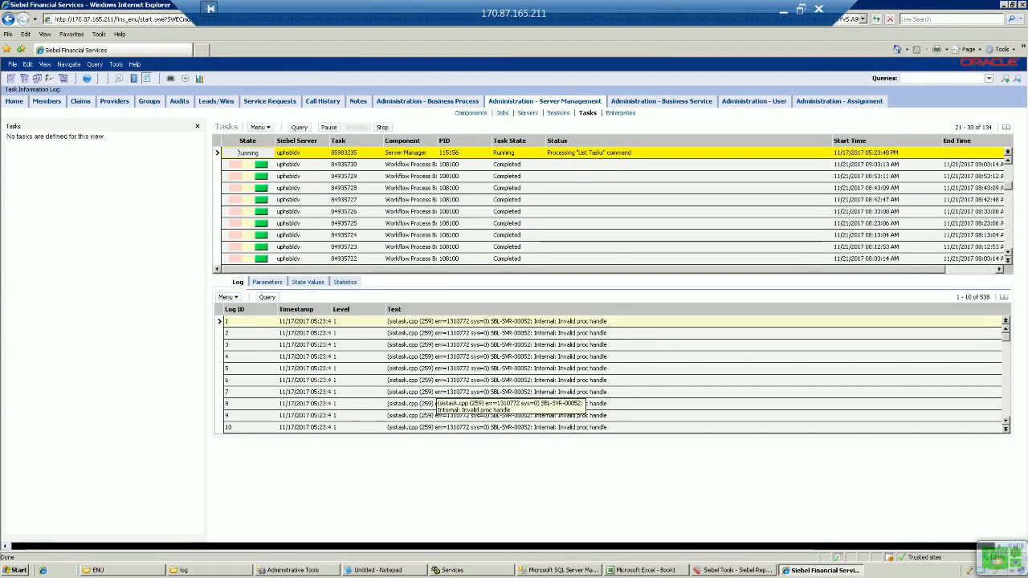
Step: Open the newest Focus Audit service request, Test Assign AR, and bring up the Site Map
click(270, 102)
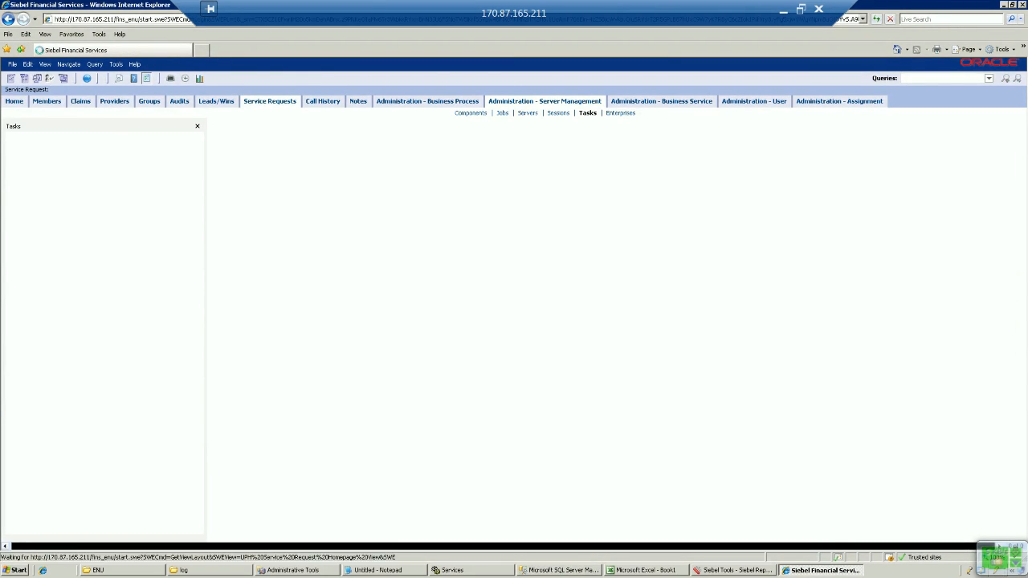
click(269, 114)
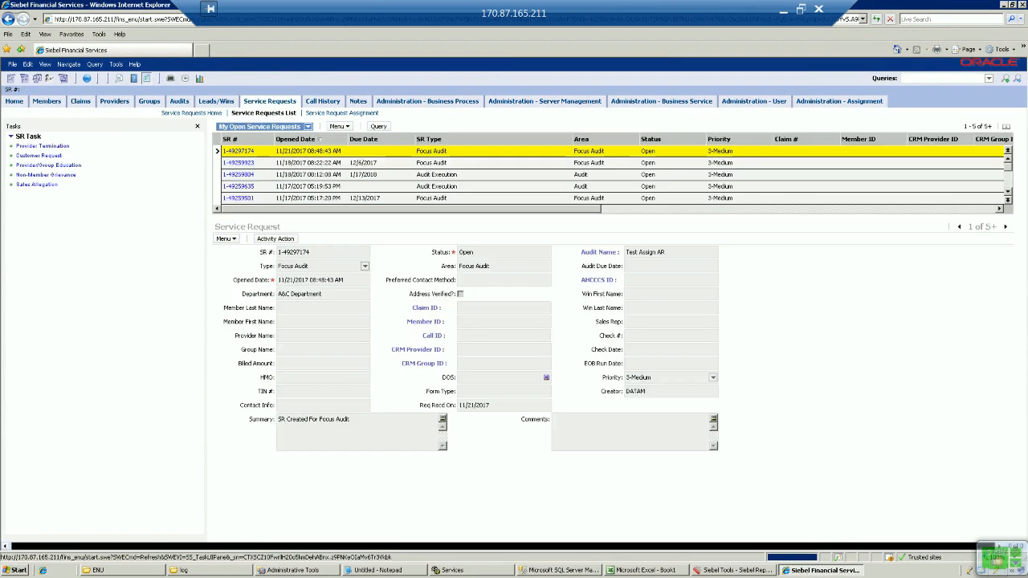
click(237, 151)
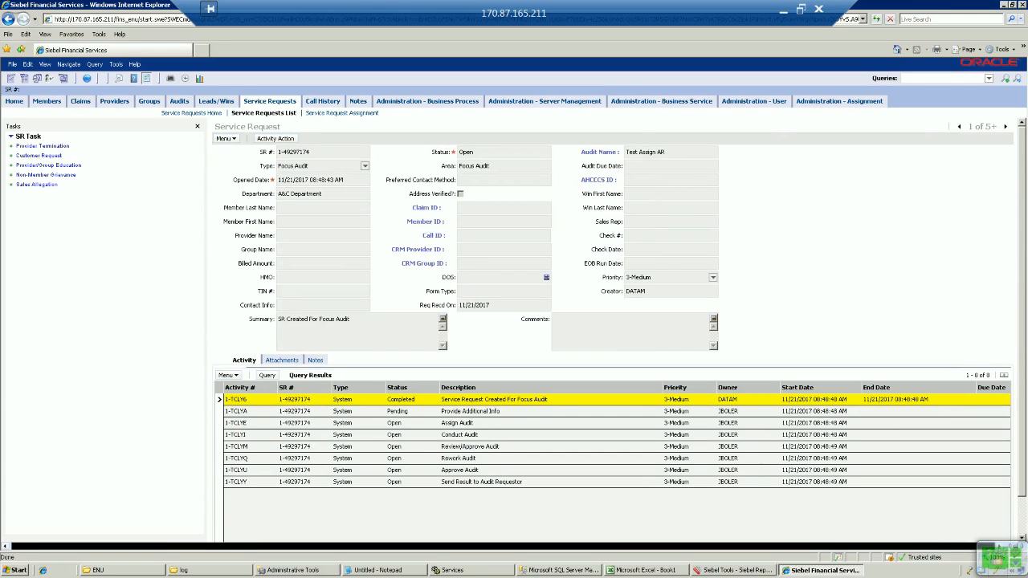
key(ctrl+shift+a)
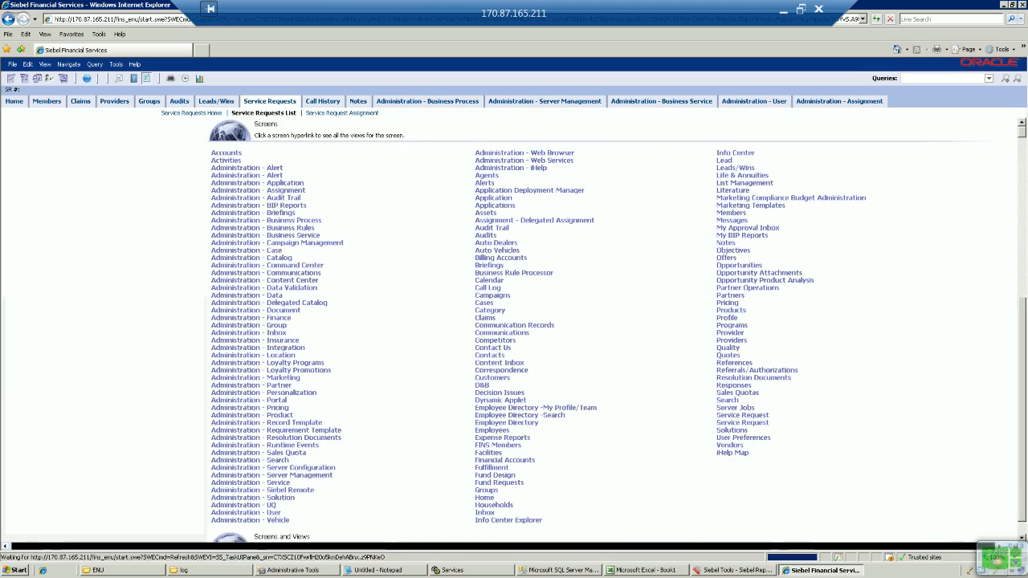
Step: Open the new employee's record from Administration - User > Employees
click(245, 513)
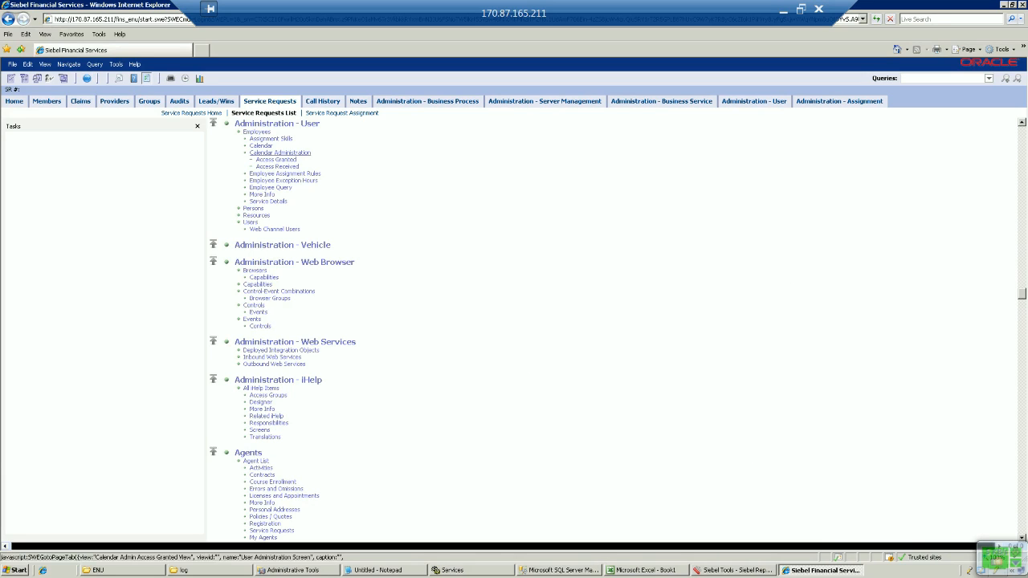
click(257, 131)
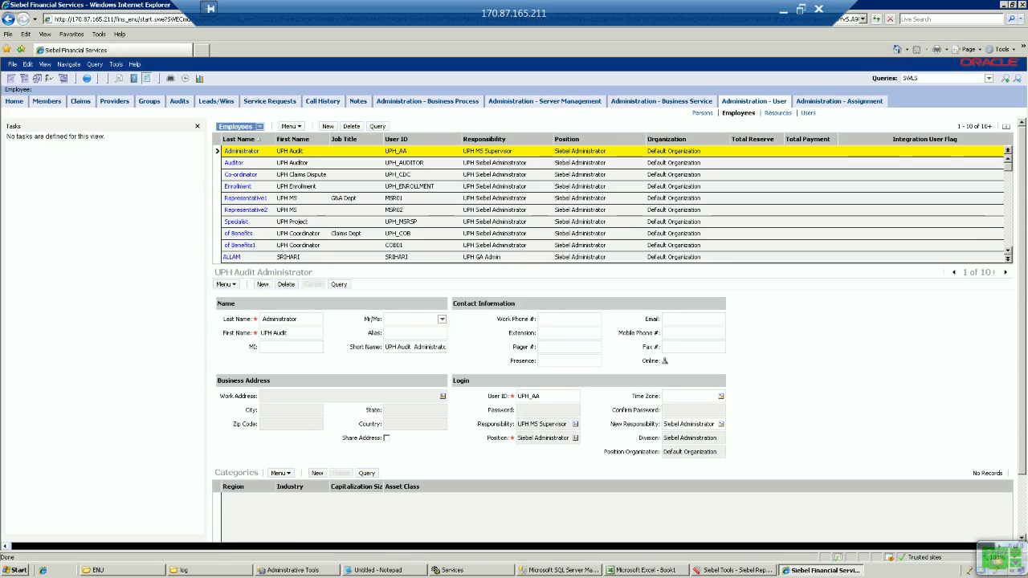
click(1008, 259)
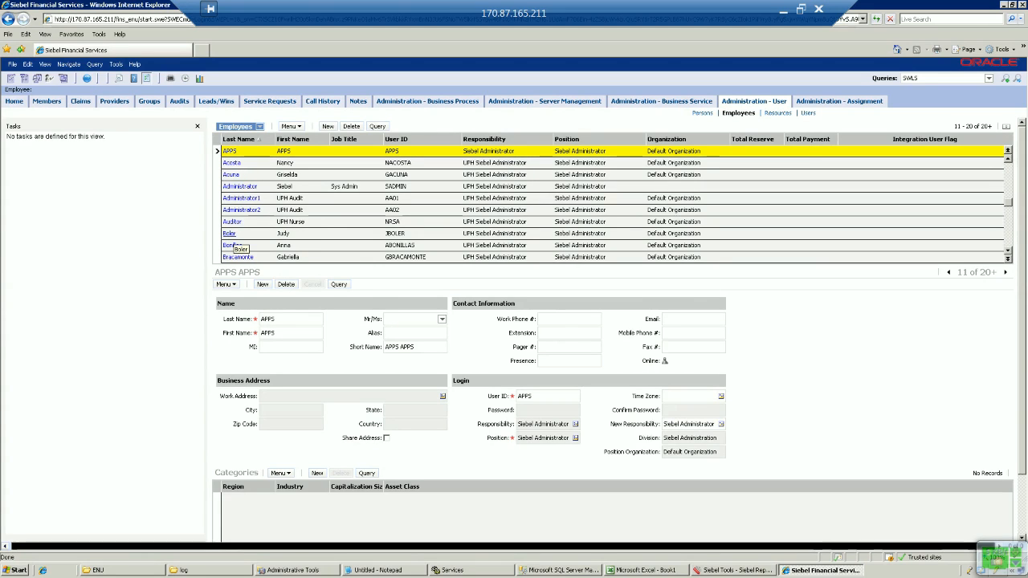
click(230, 233)
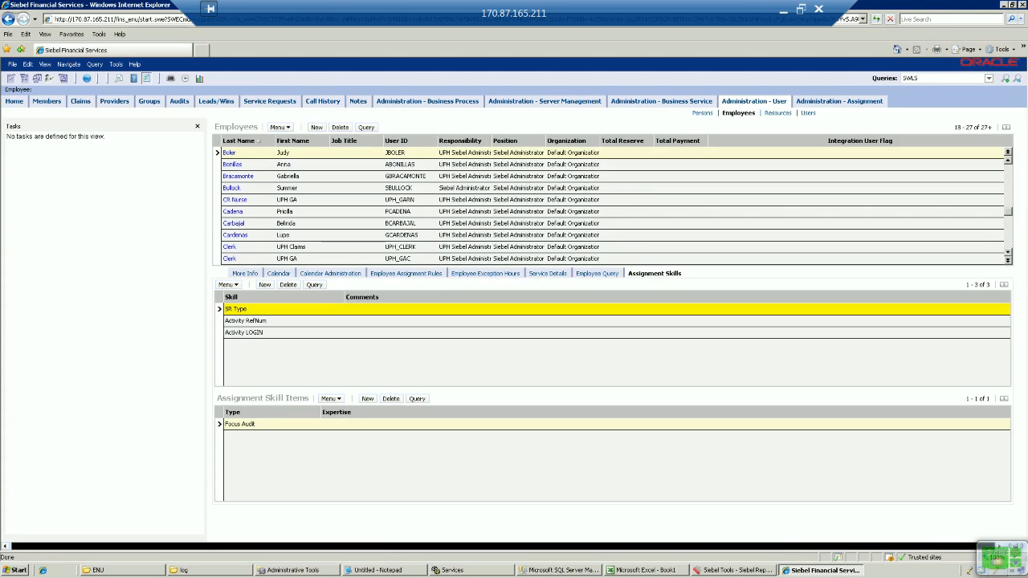
Step: Delete the SR Type, Activity RefNum and Activity LOGIN assignment skills from the employee
click(288, 285)
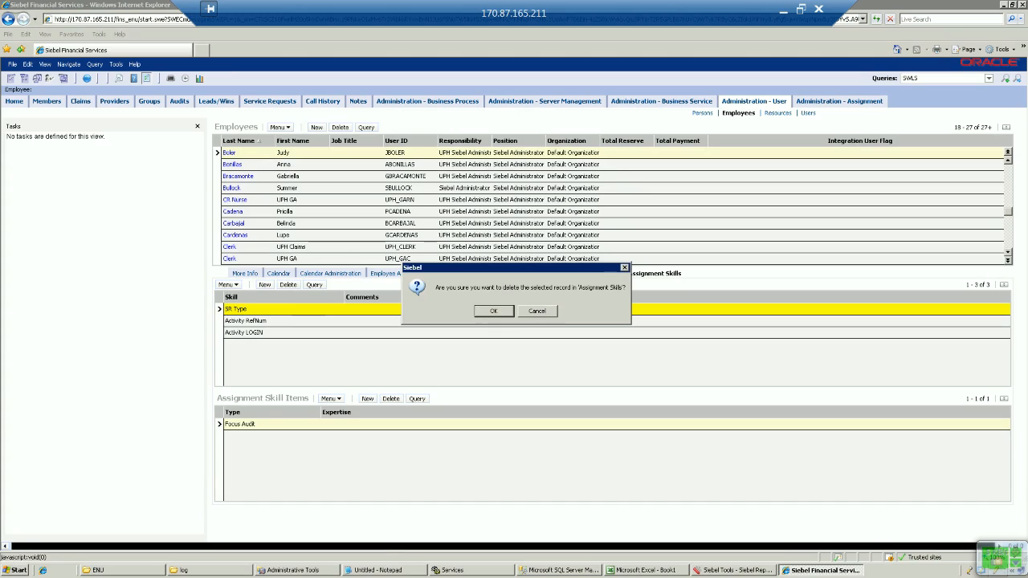
key(Return)
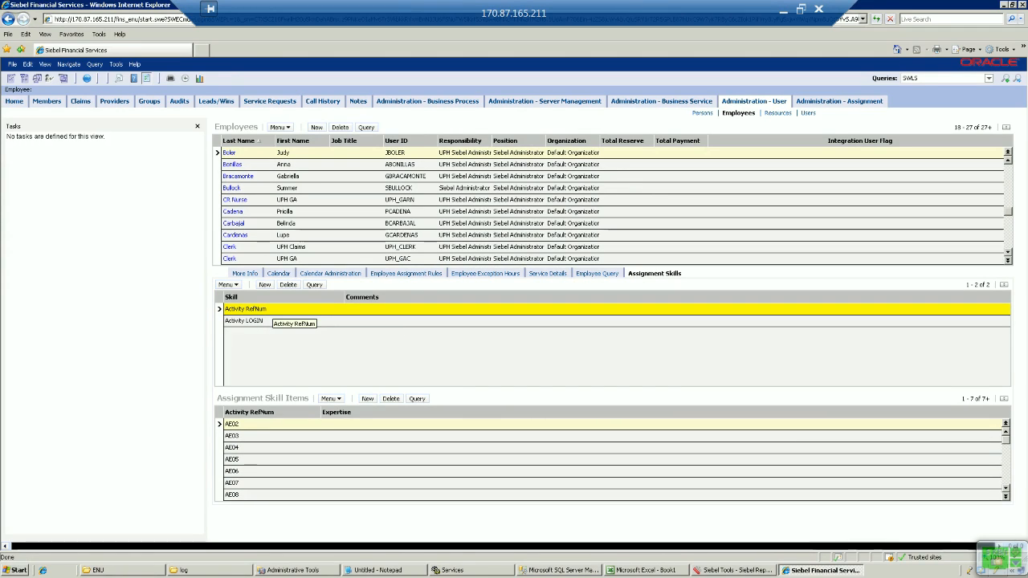
click(287, 284)
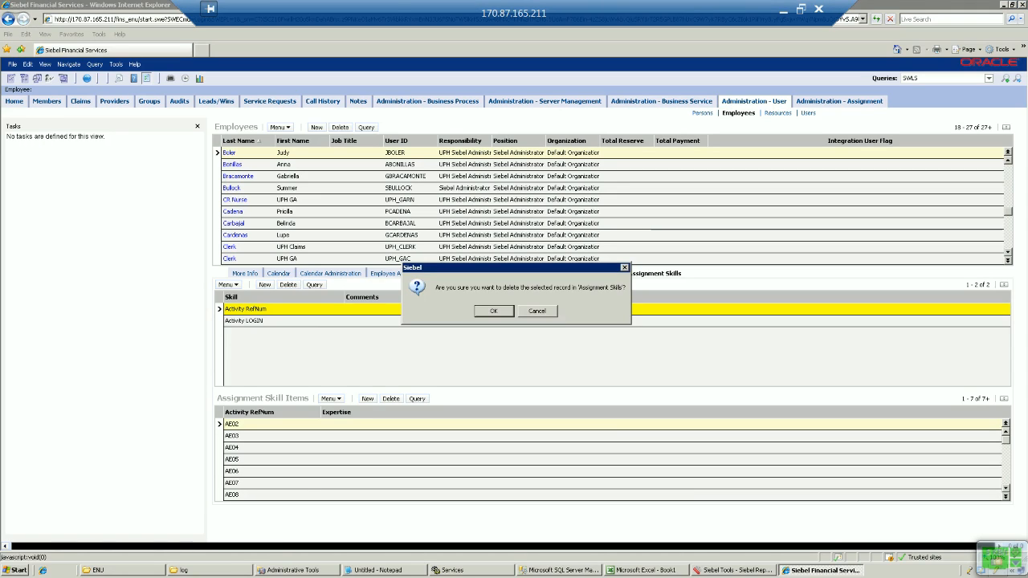
key(Return)
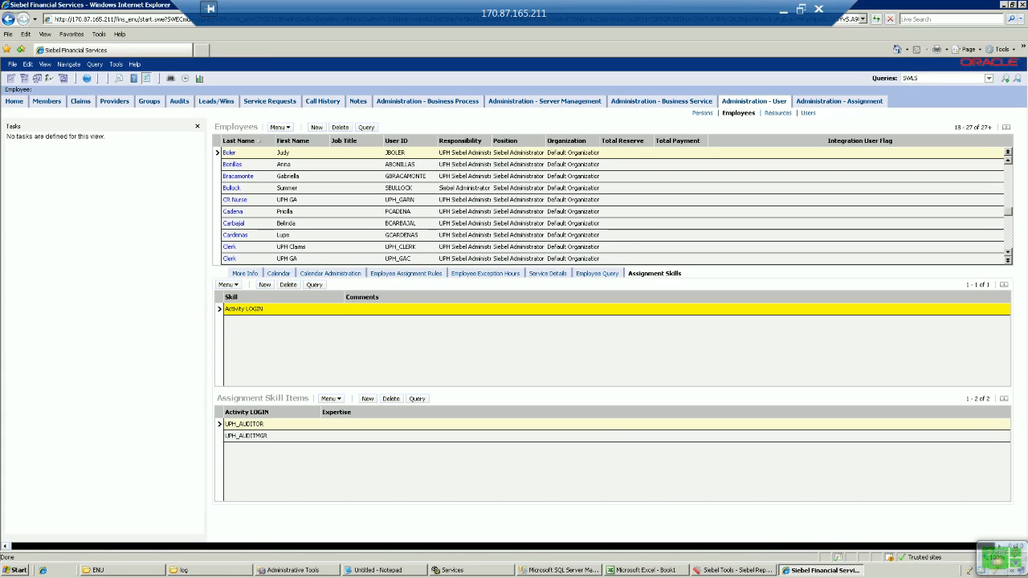
click(287, 284)
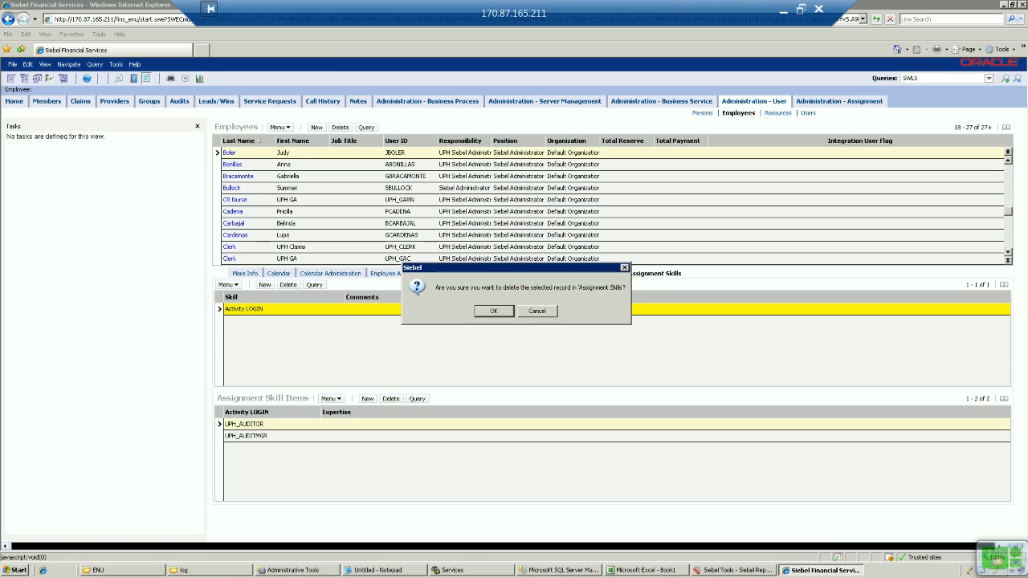
key(Return)
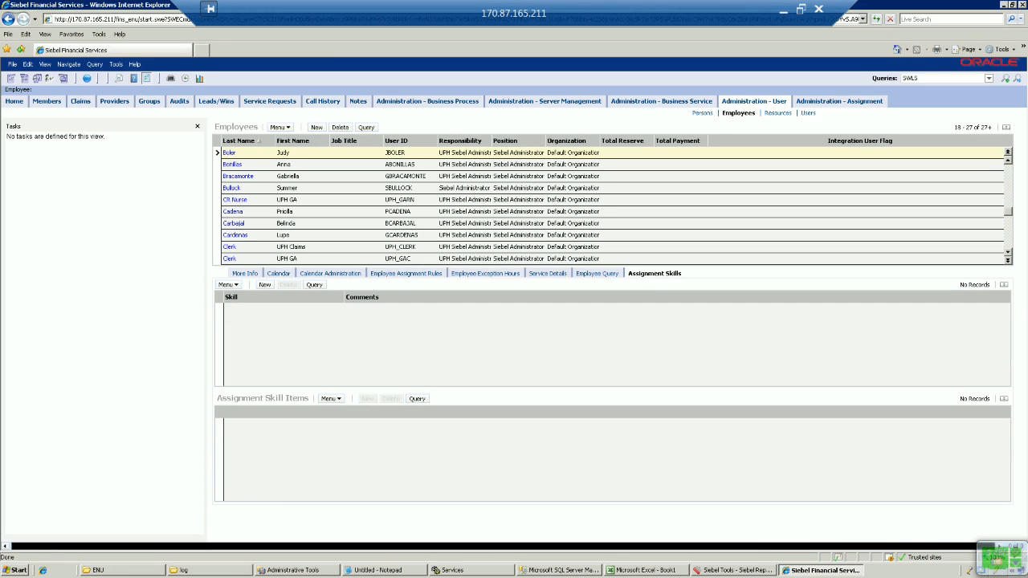
click(840, 100)
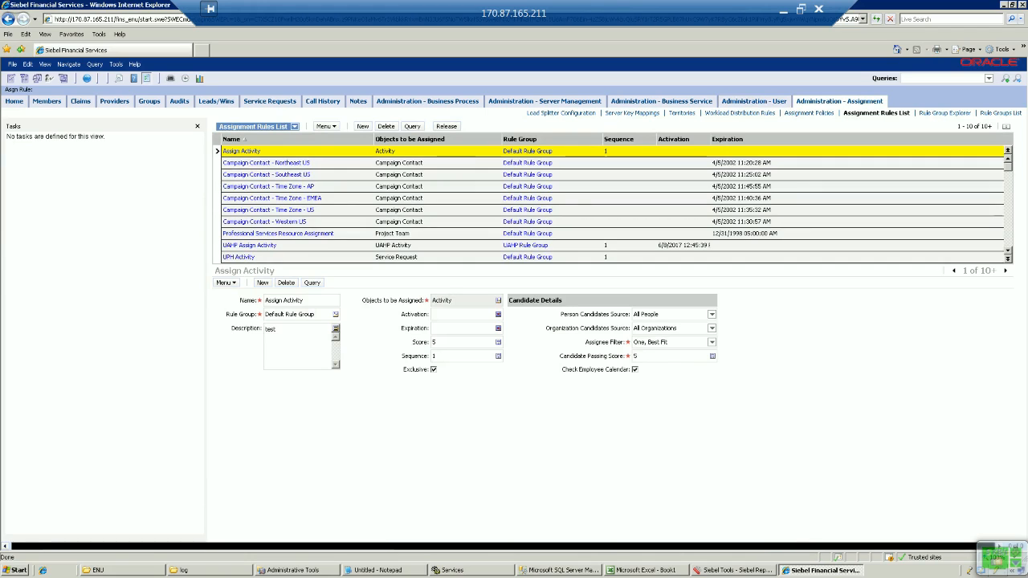
Step: Release a new assignment rules version, then go to Administration - User > Employees
click(446, 126)
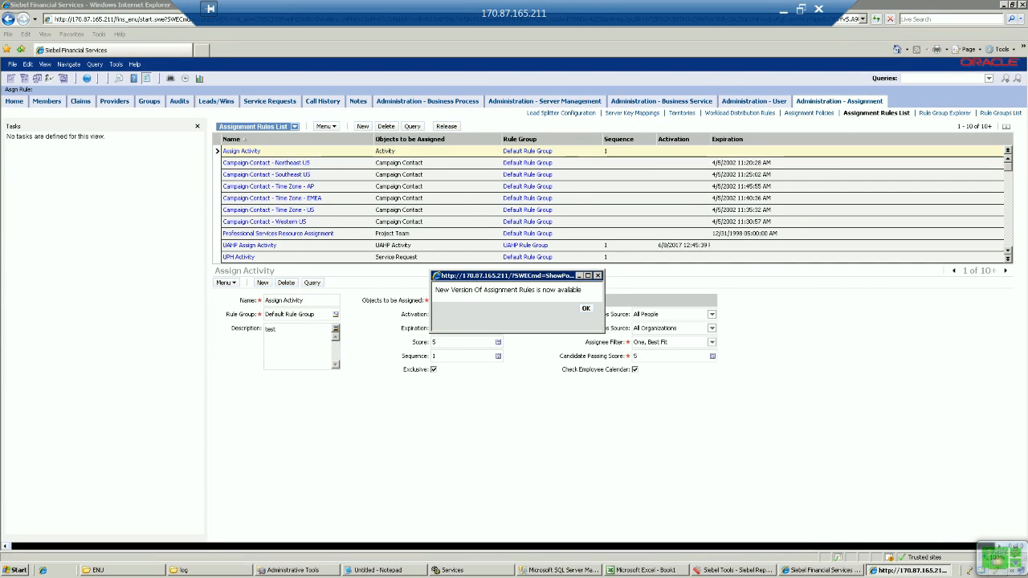
key(Return)
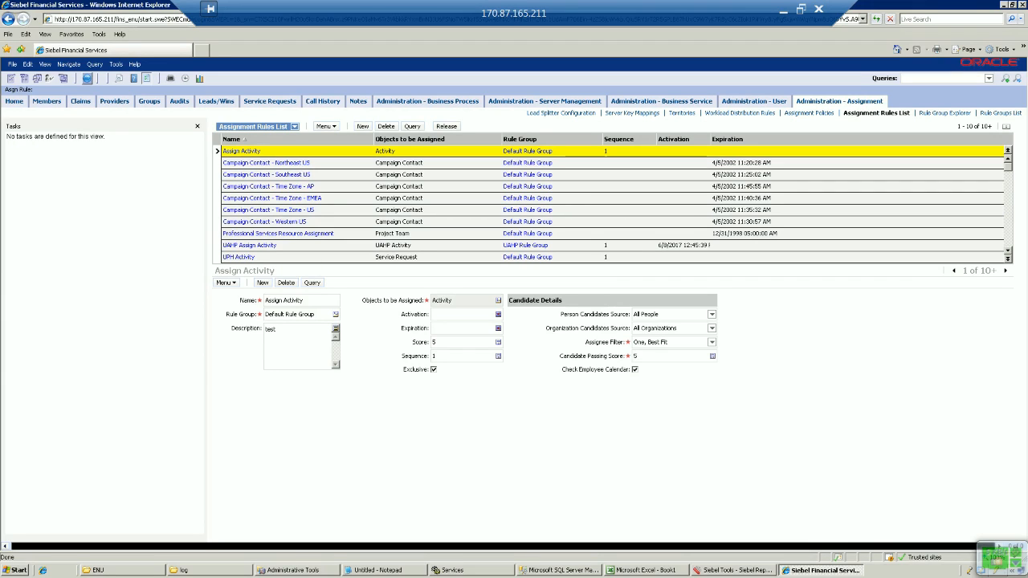
click(86, 78)
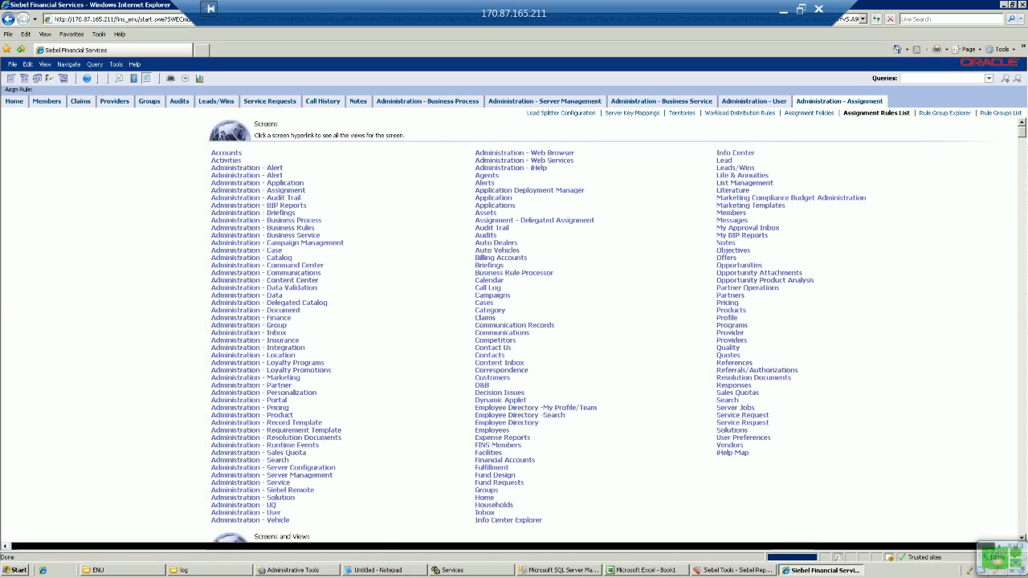
click(246, 513)
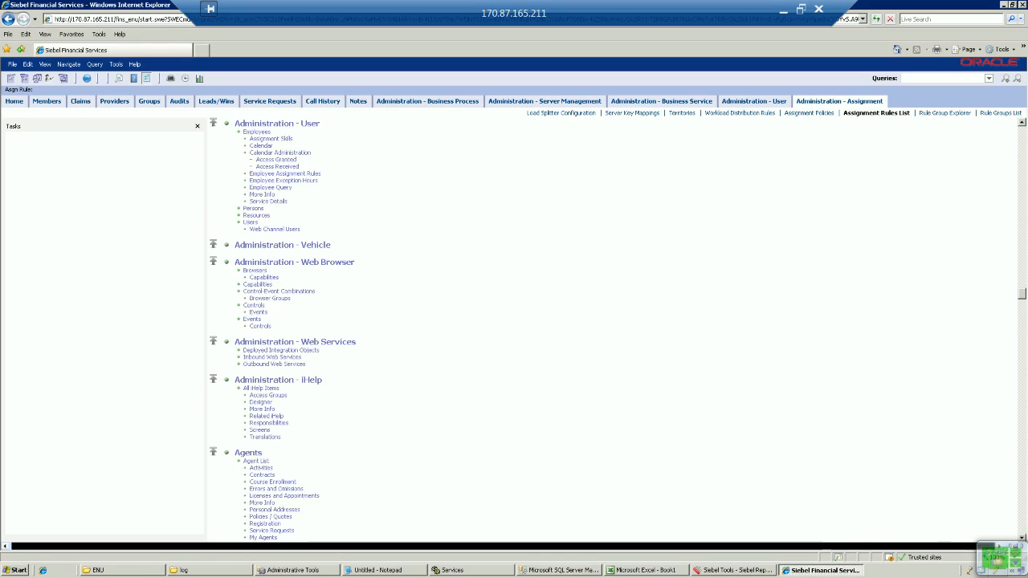
click(257, 132)
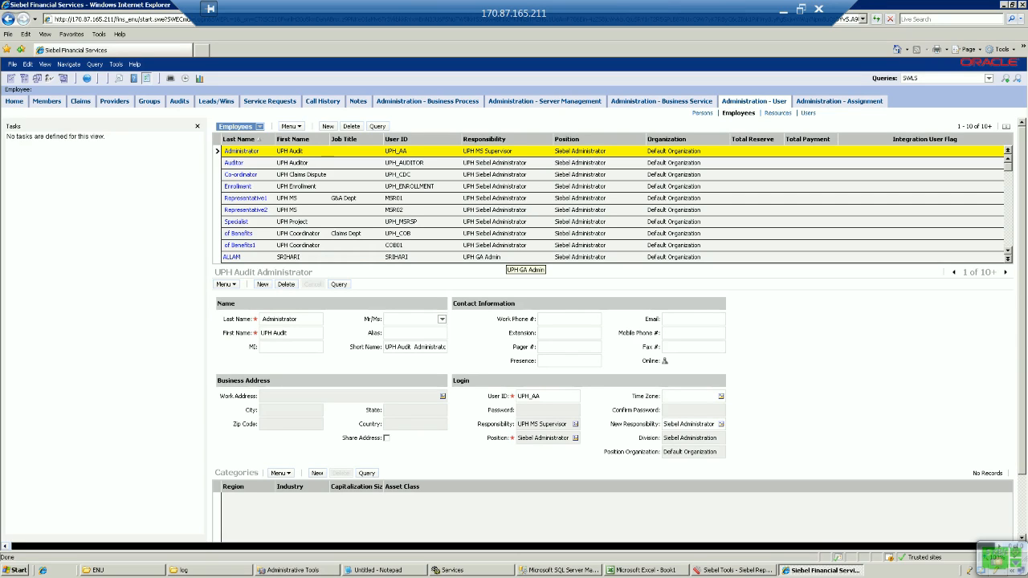
Step: Open the new employee's record and add an SR Type assignment skill
click(1008, 231)
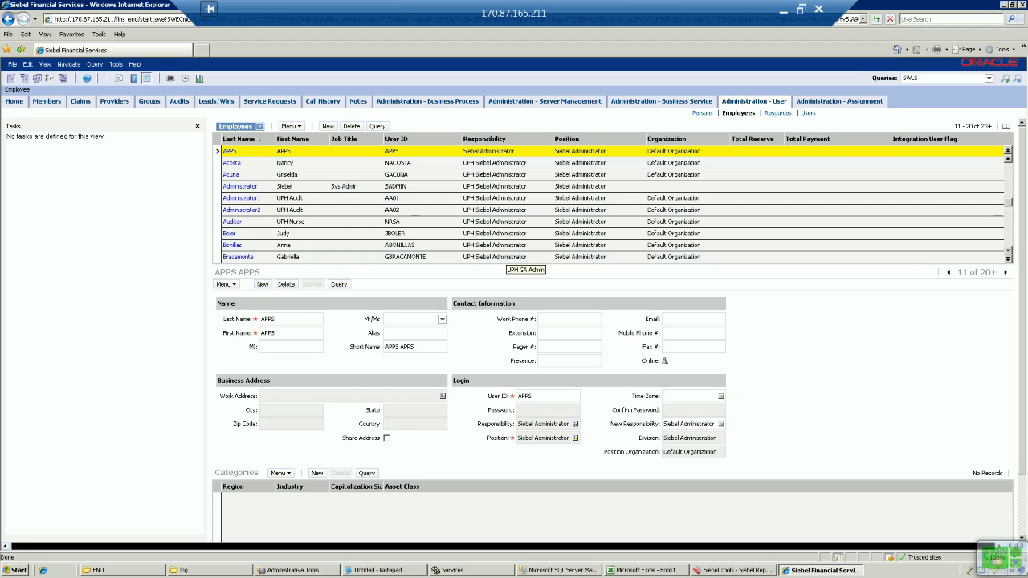
click(1008, 259)
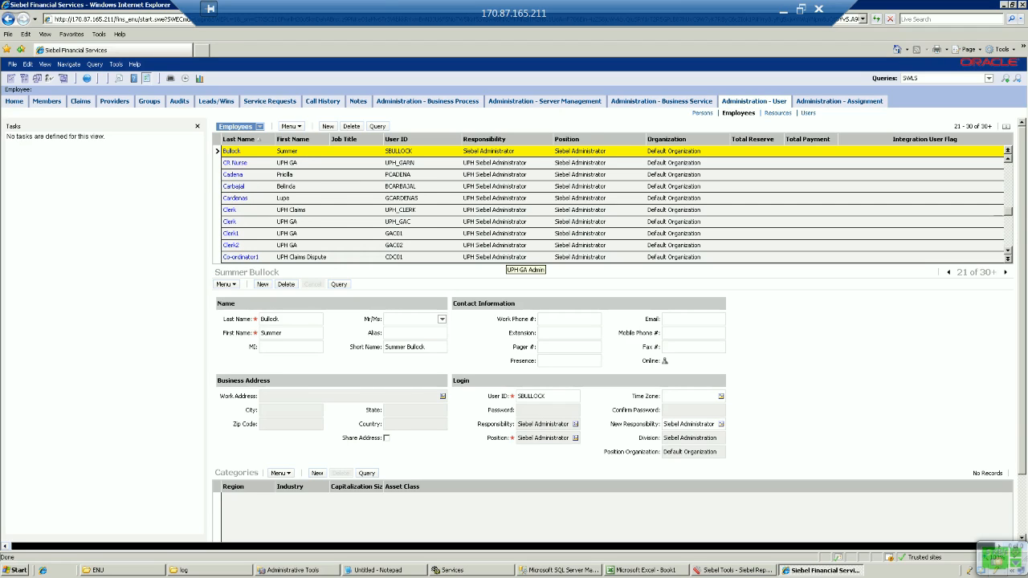
click(1008, 258)
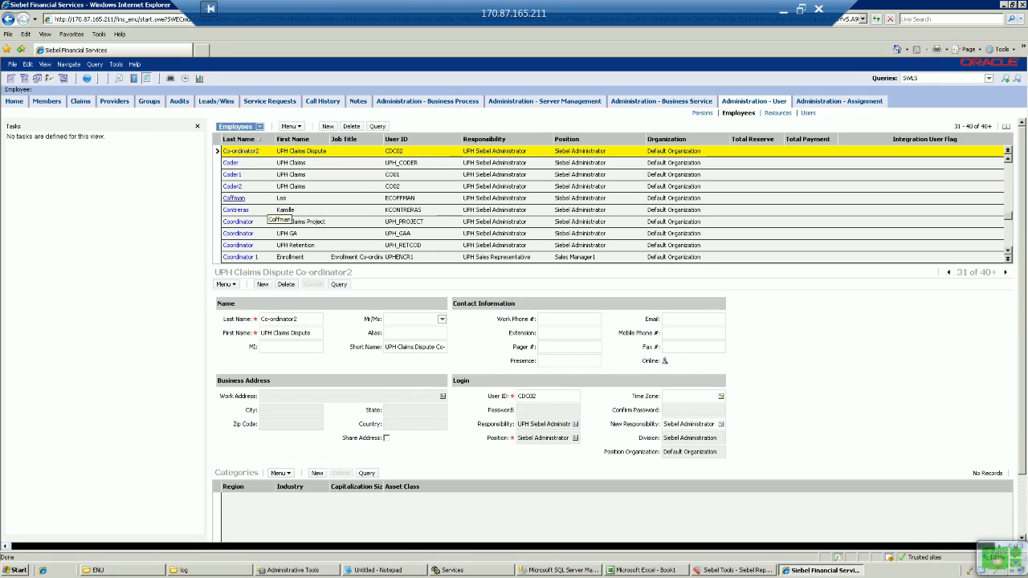
click(234, 198)
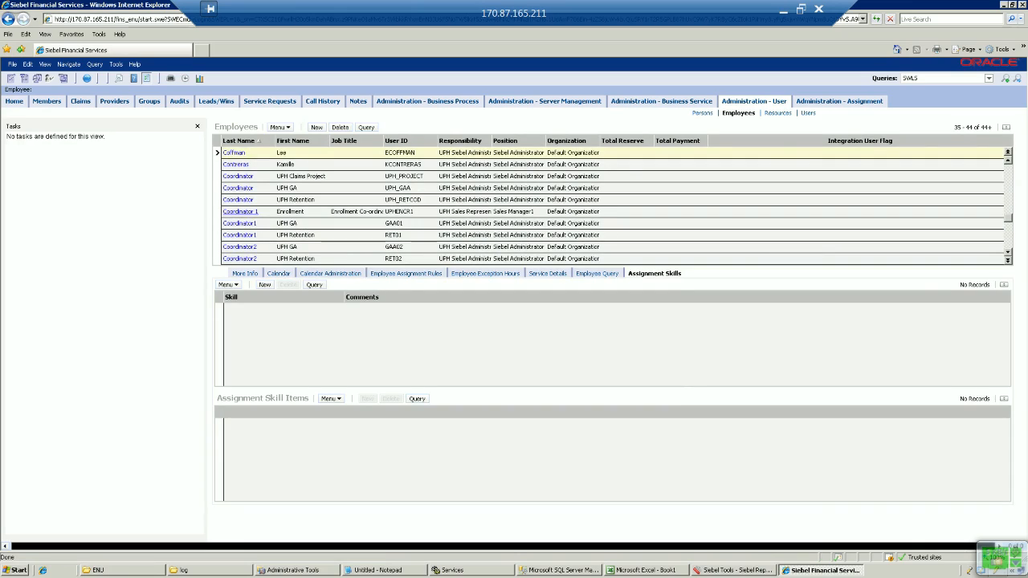
click(265, 285)
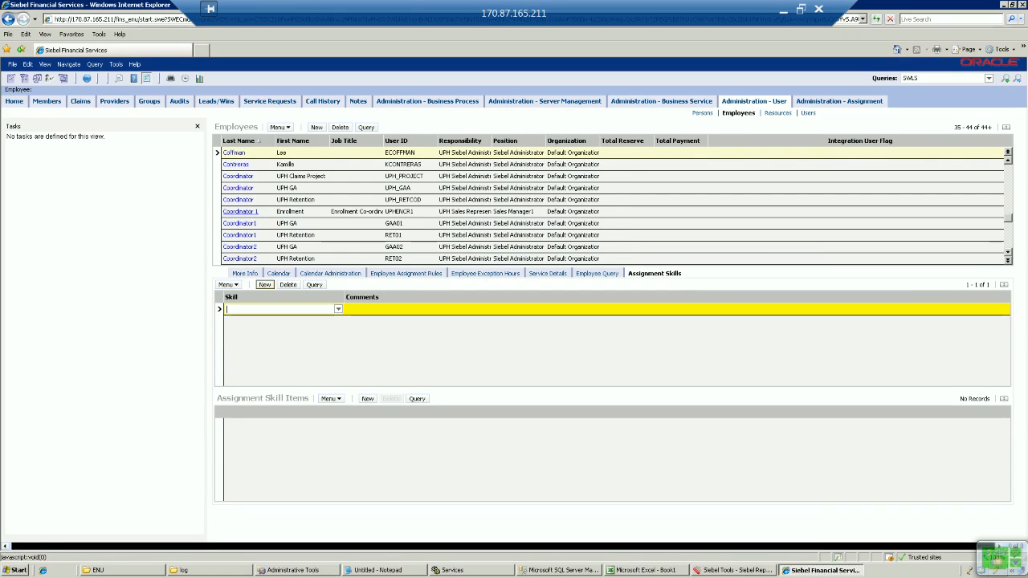
click(338, 309)
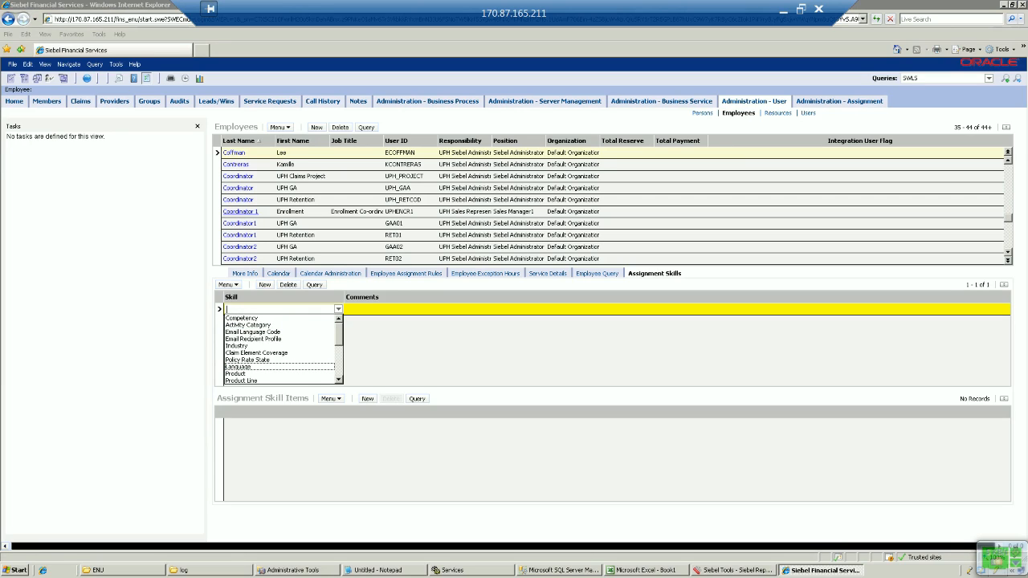
scroll(281, 349, down, 3)
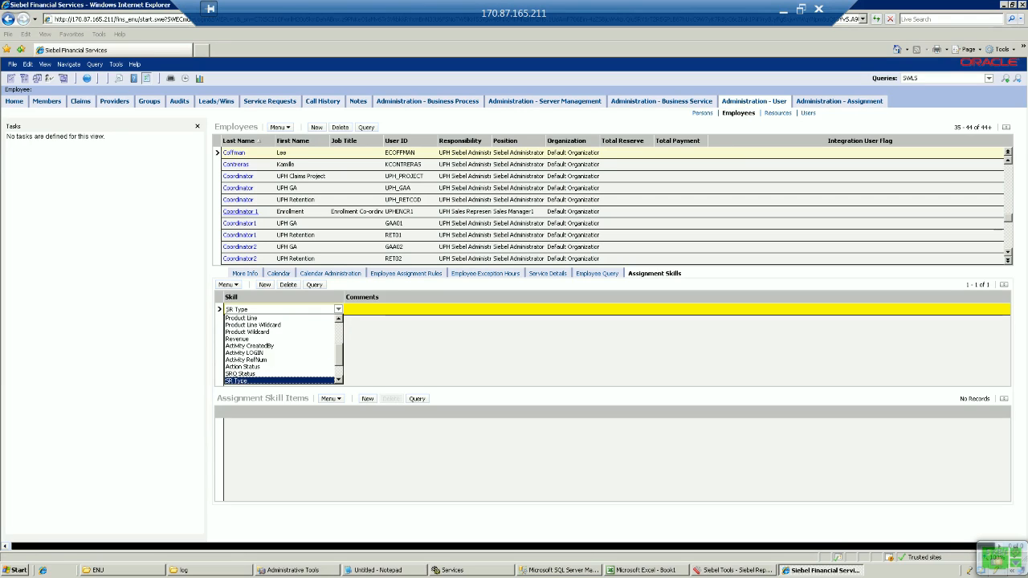
click(239, 380)
Step: Add Focus Audit as the SR Type skill item and save it
click(368, 399)
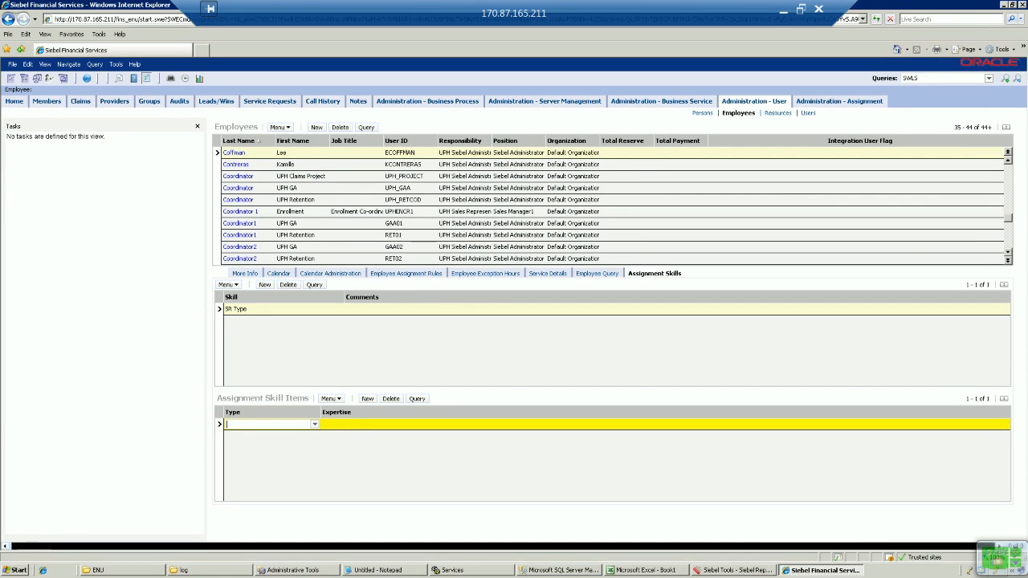
click(315, 424)
click(315, 475)
click(315, 476)
click(315, 476)
click(315, 475)
click(315, 476)
click(315, 476)
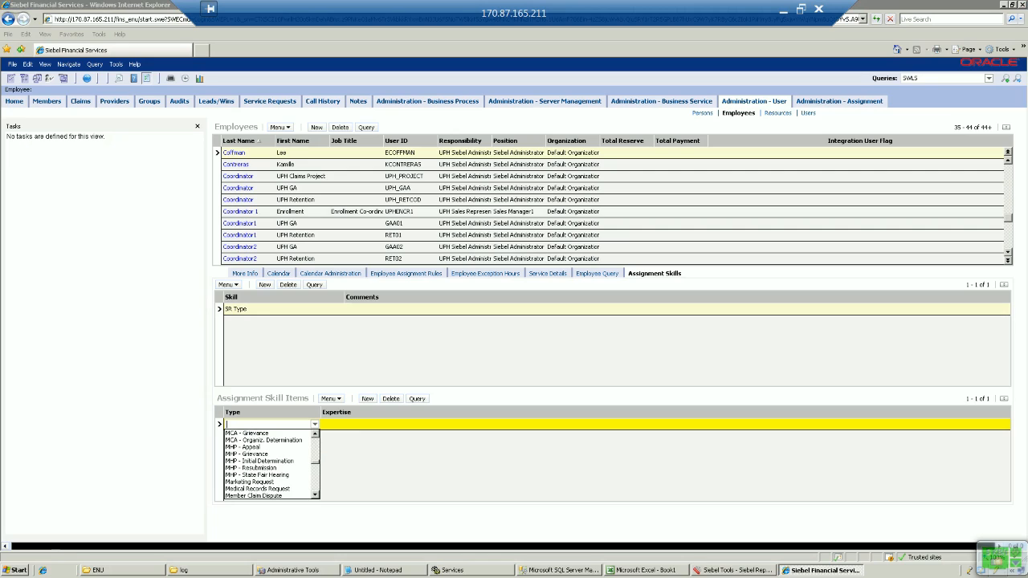
click(315, 445)
click(315, 445)
click(315, 445)
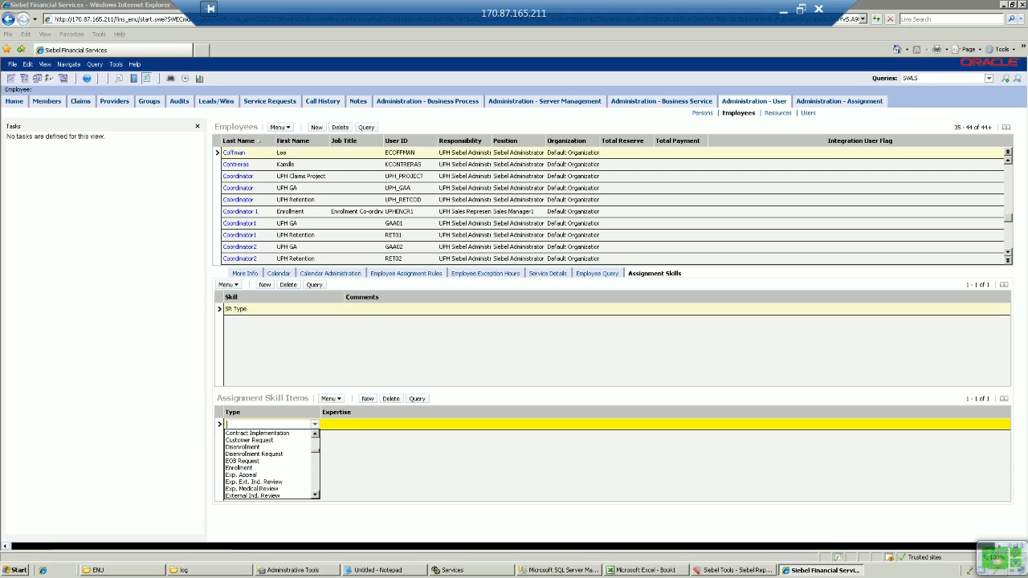
click(315, 476)
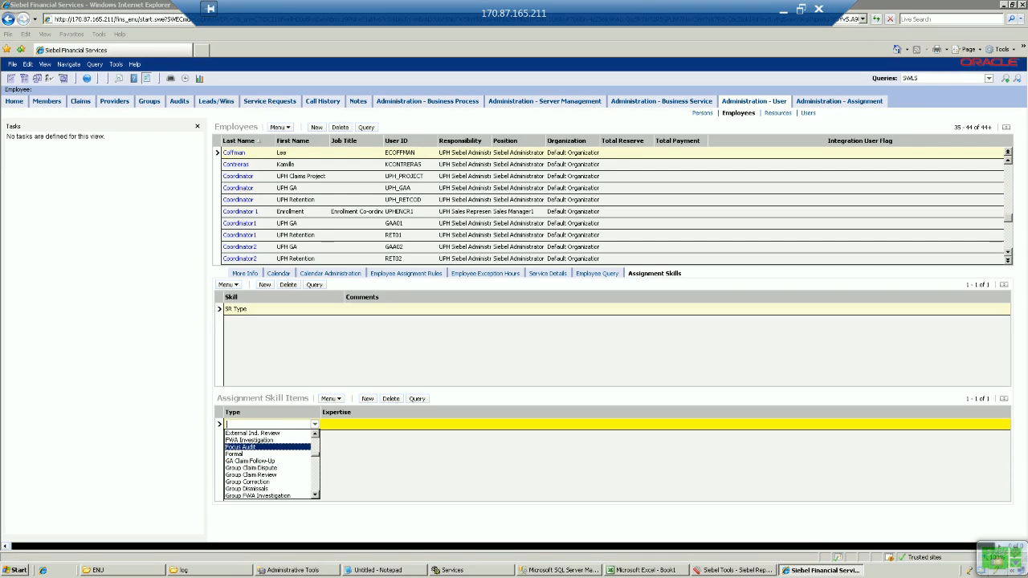
click(245, 446)
key(ctrl+s)
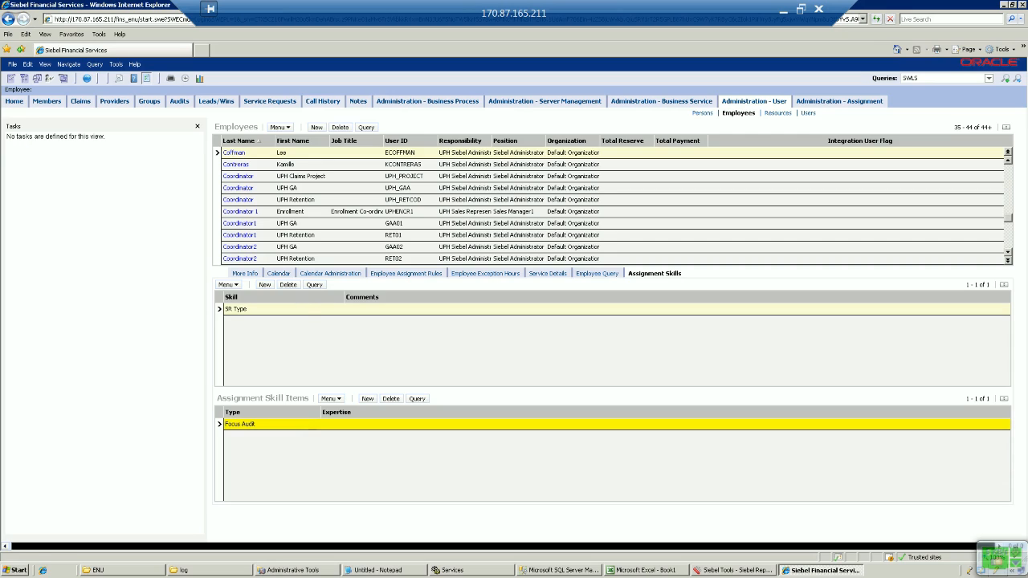
click(265, 286)
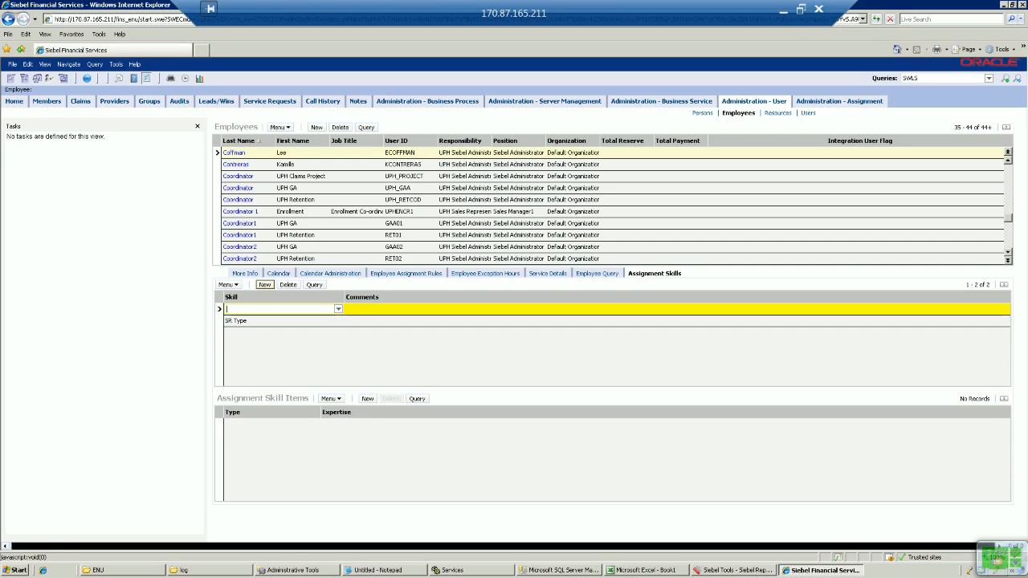
Step: Add an Activity RefNum assignment skill with items AE02 and AE03
click(338, 309)
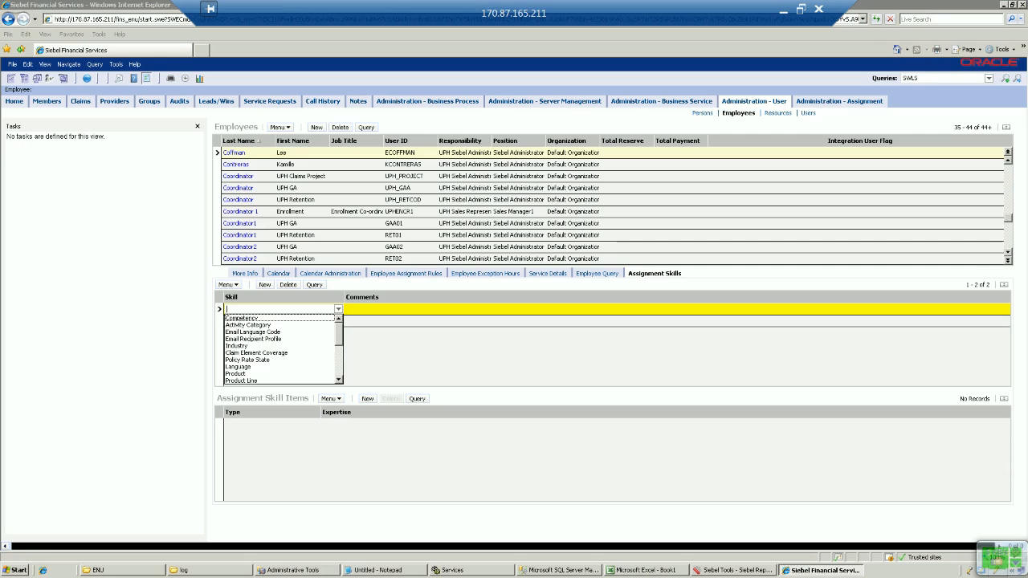
scroll(281, 349, down, 3)
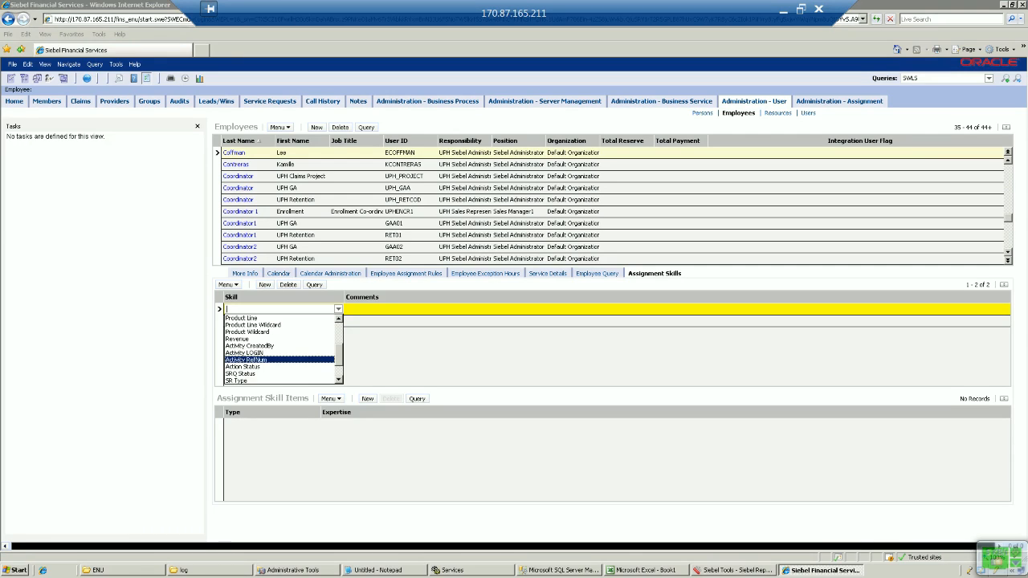
click(249, 359)
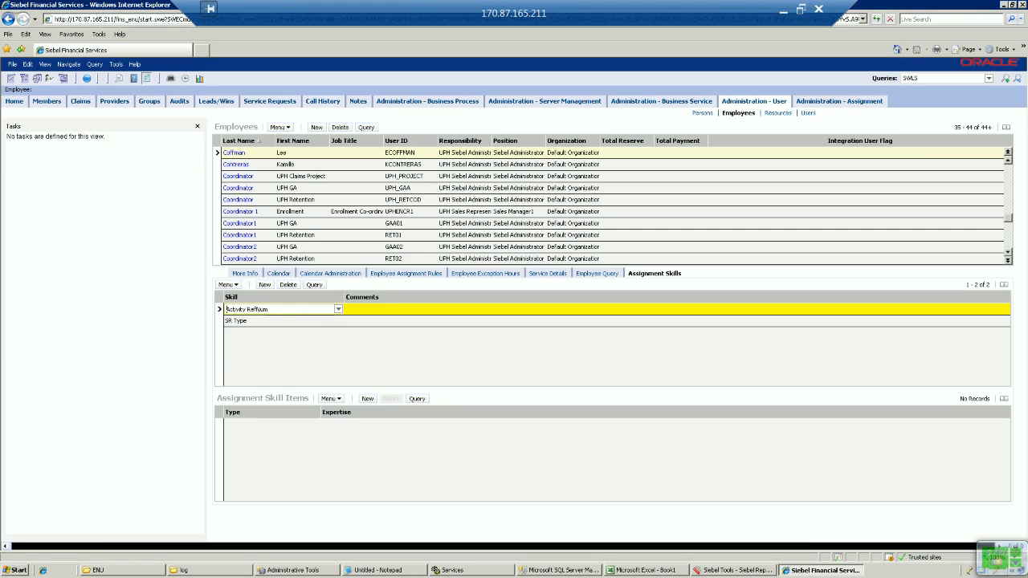
click(367, 399)
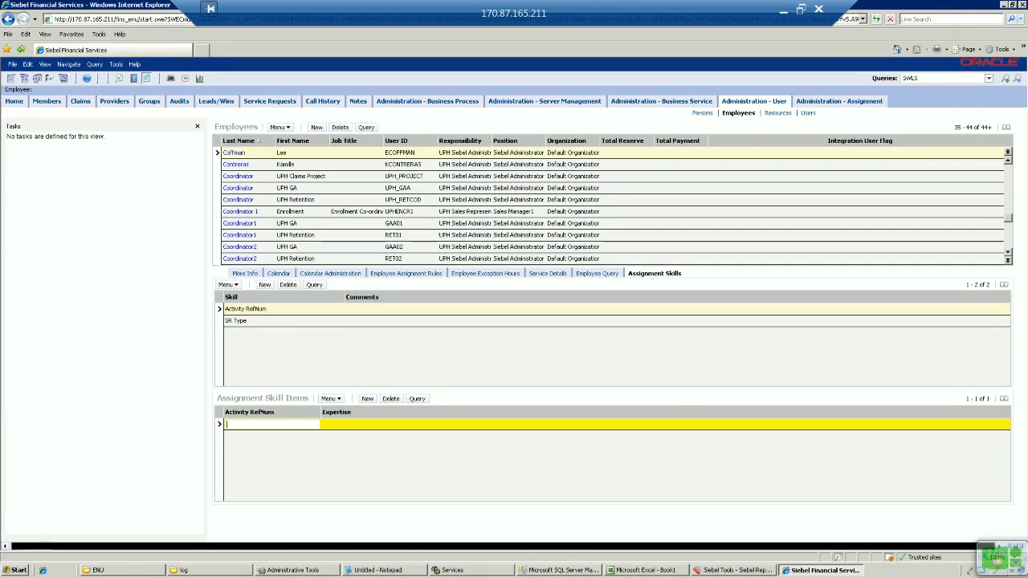
text(AE02)
click(367, 398)
text(AE03)
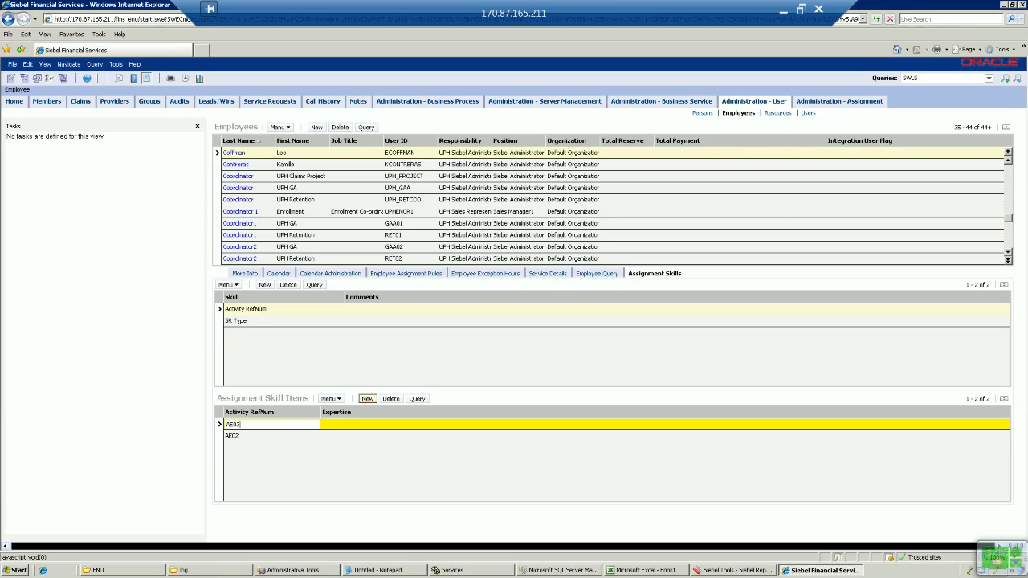
click(367, 398)
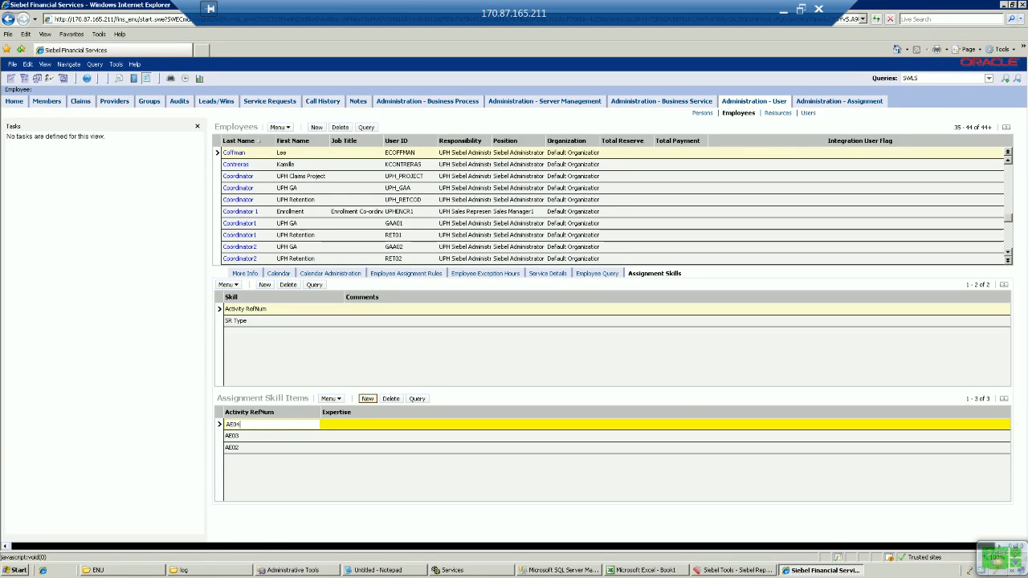
Step: Add the remaining Activity RefNum items AE04 through AE10
click(367, 399)
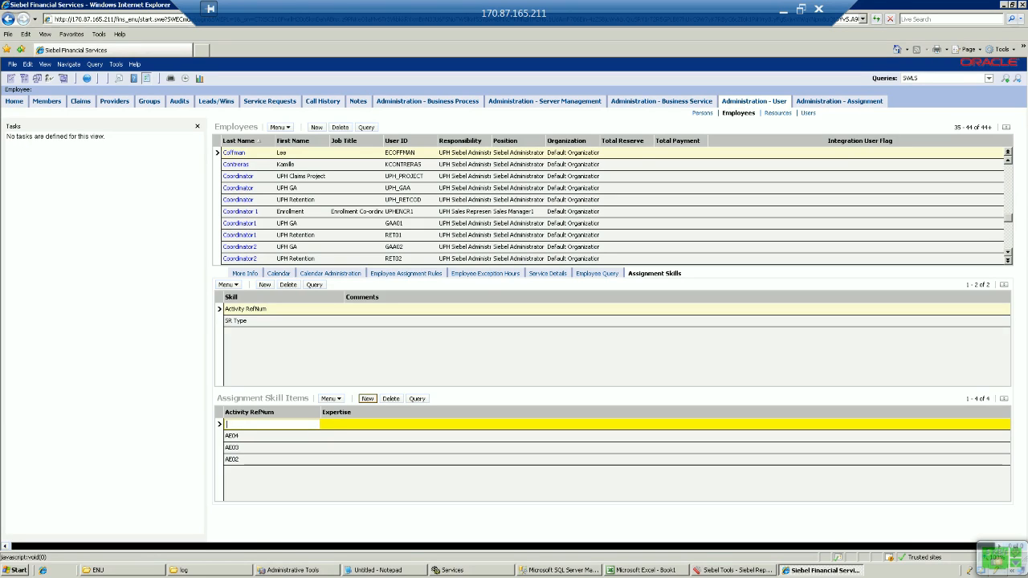
text(AE05)
click(367, 398)
text(AE06)
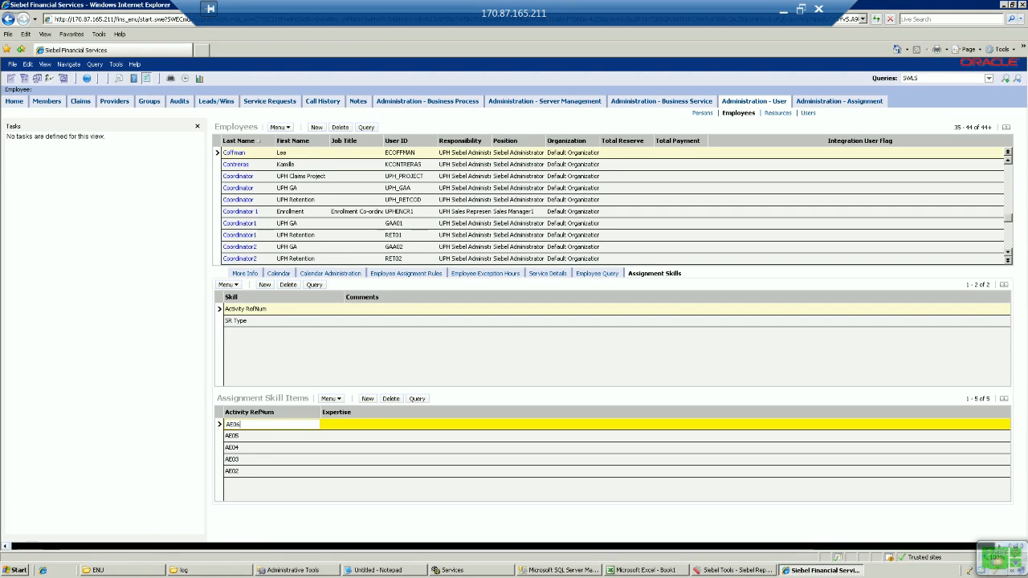
click(367, 398)
text(AE07)
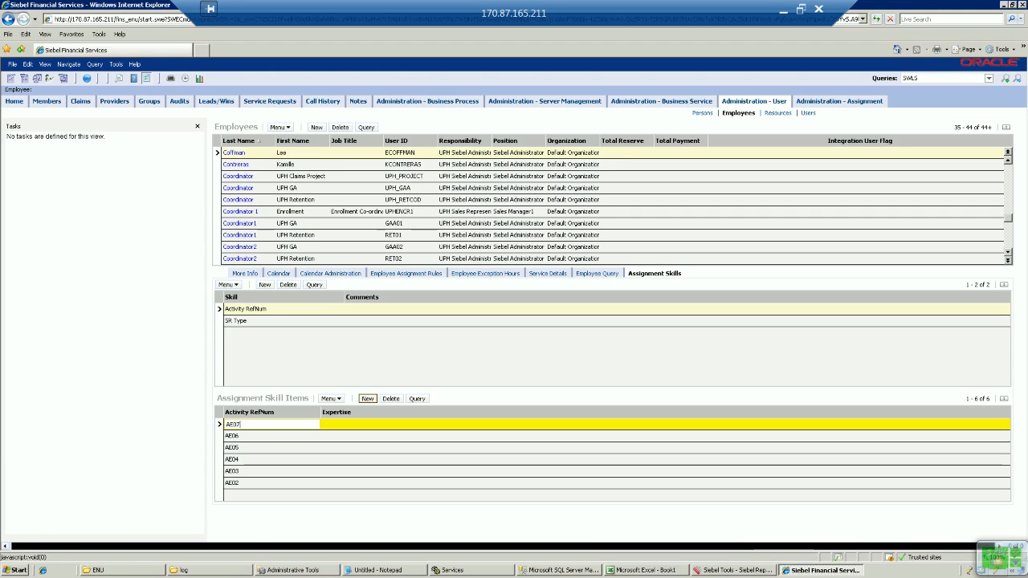
click(367, 398)
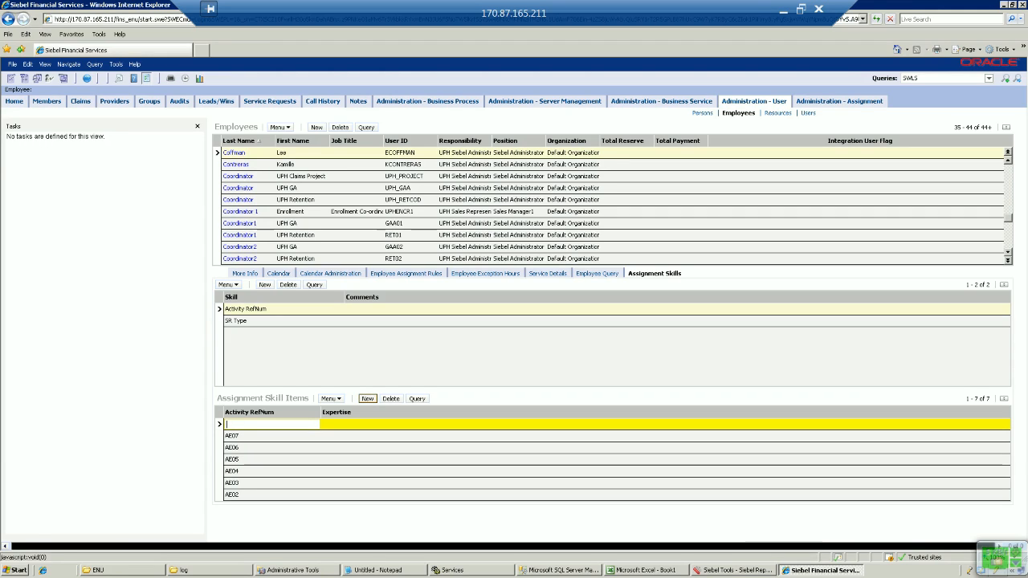
text(AE08)
click(367, 399)
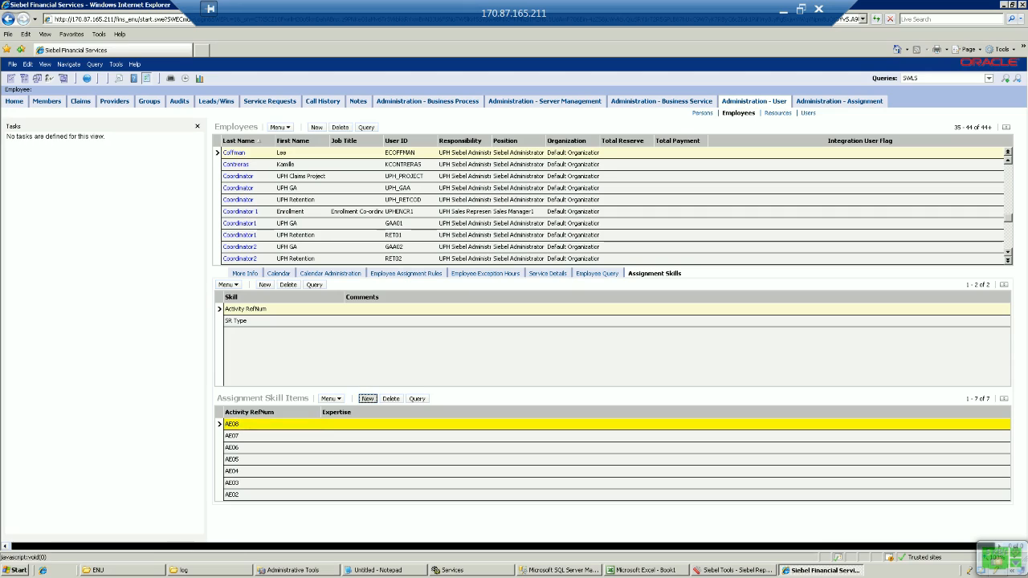
text(AE09)
click(367, 398)
text(AE)
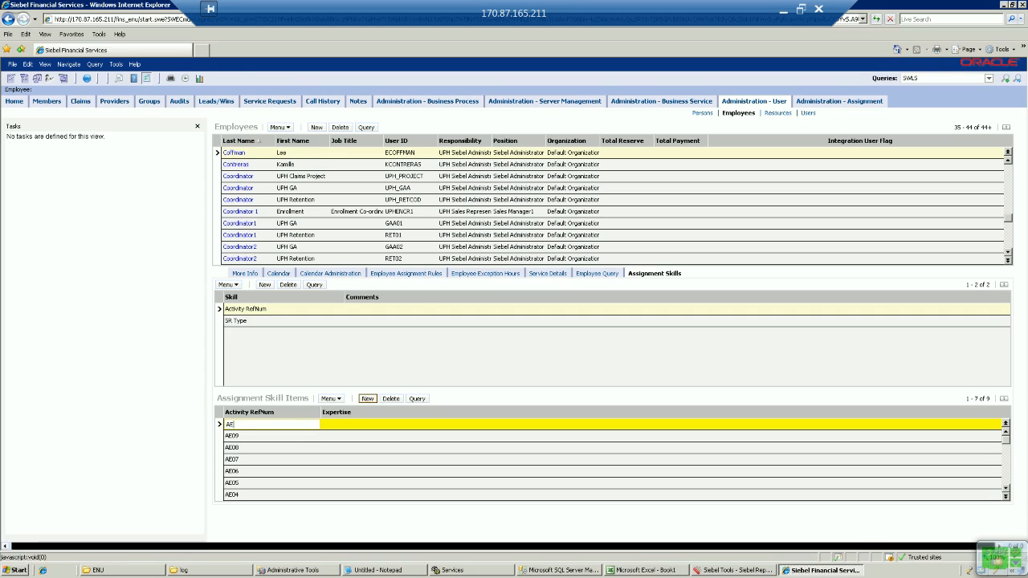
text(10)
Step: Add an Activity LOGIN assignment skill with a new empty item, then bring up the Excel login list
click(265, 285)
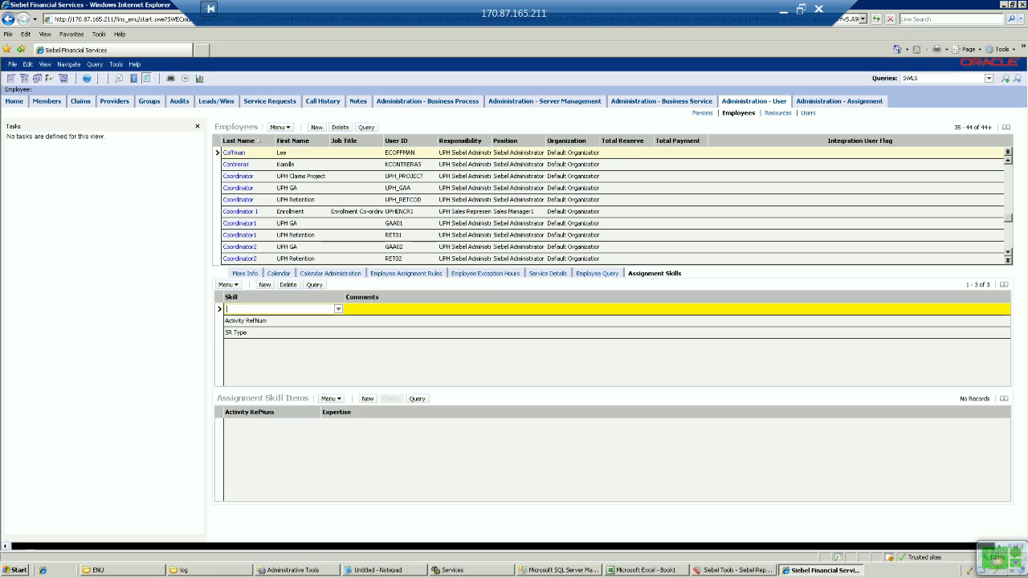
click(338, 309)
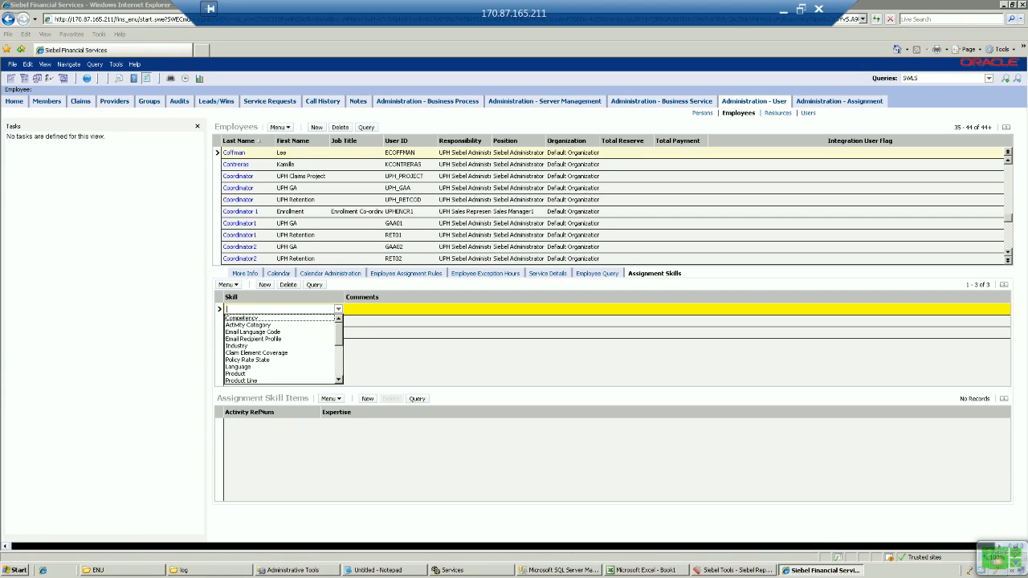
scroll(281, 350, down, 3)
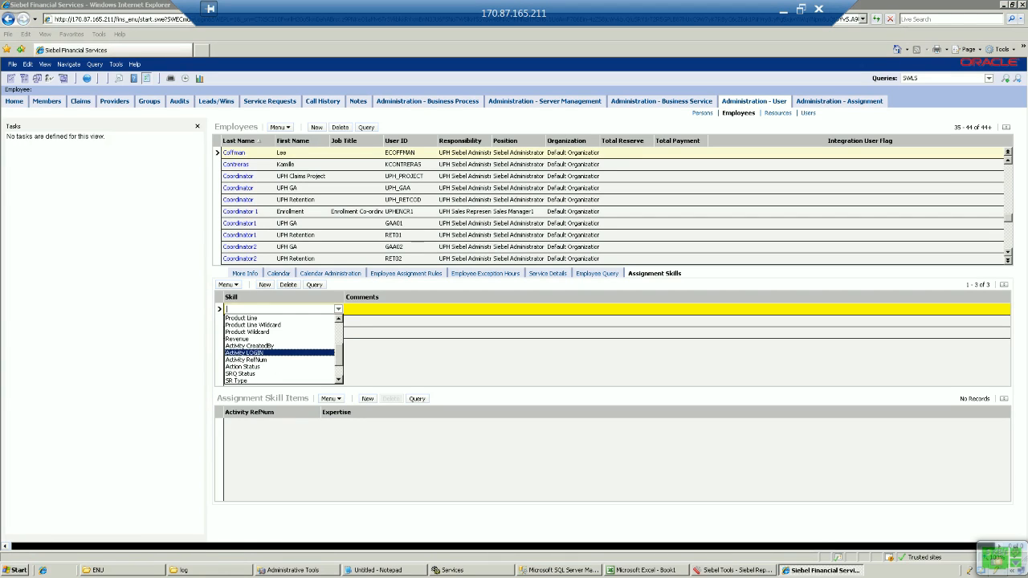
click(245, 352)
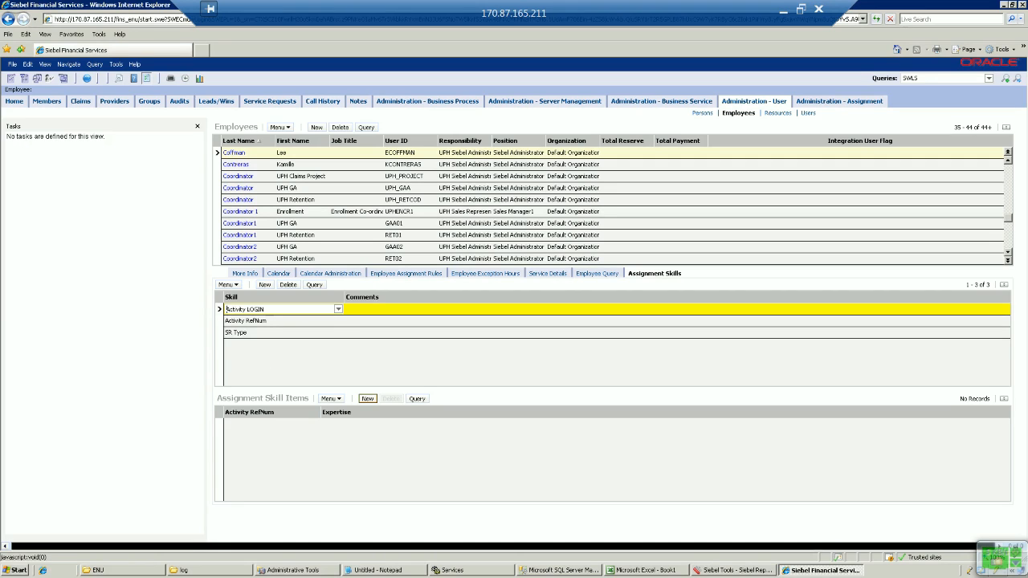
click(367, 400)
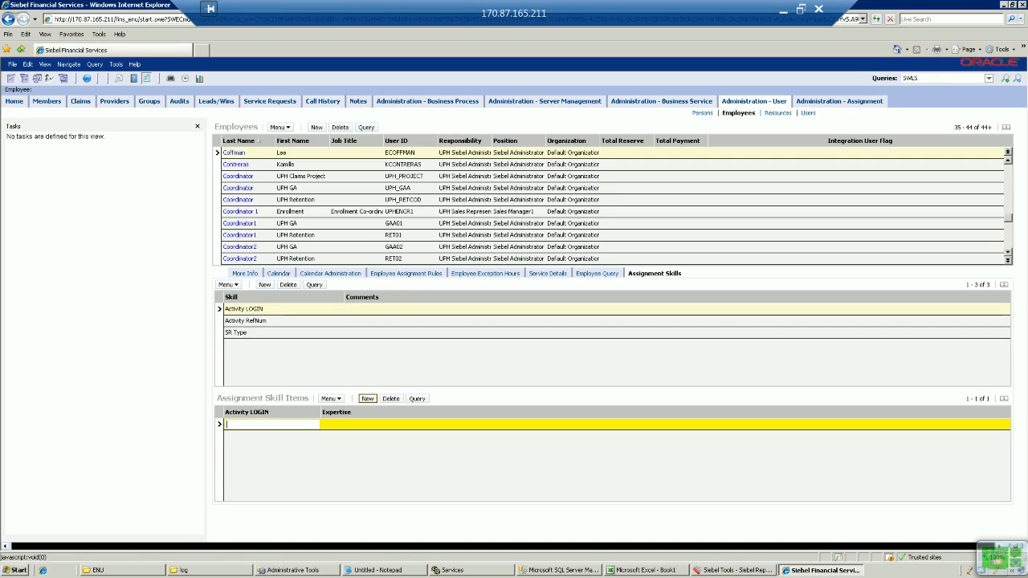
click(784, 9)
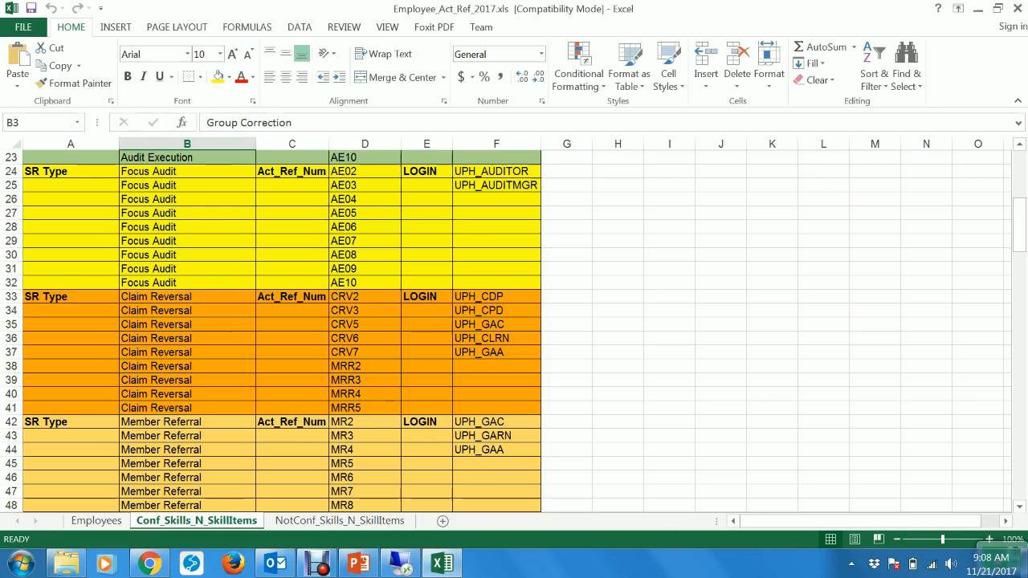
Step: Copy UPH_AUDITOR from cell F24 into the Activity LOGIN item and add another row
click(493, 172)
key(F2)
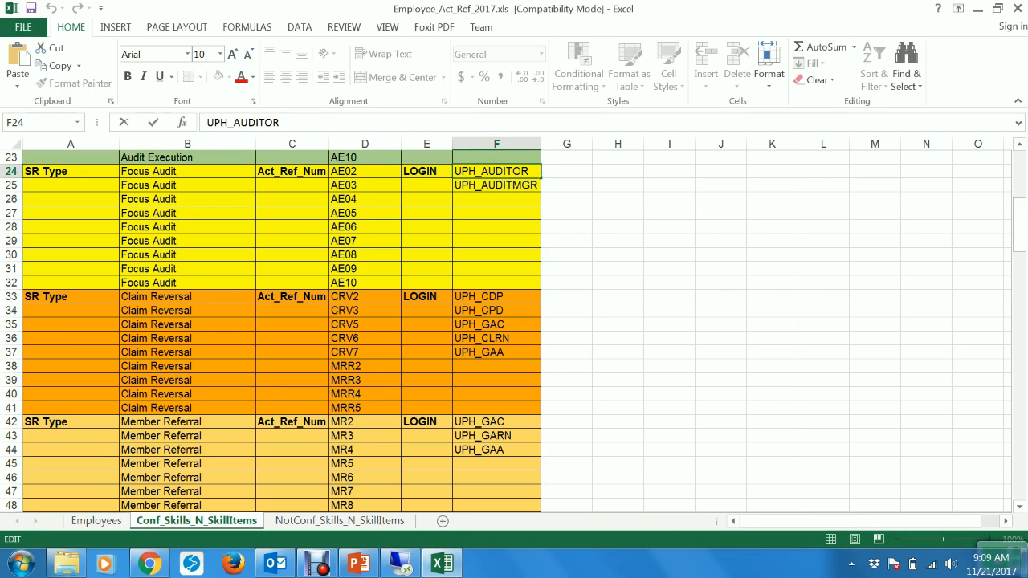
key(shift+Home)
key(ctrl+c)
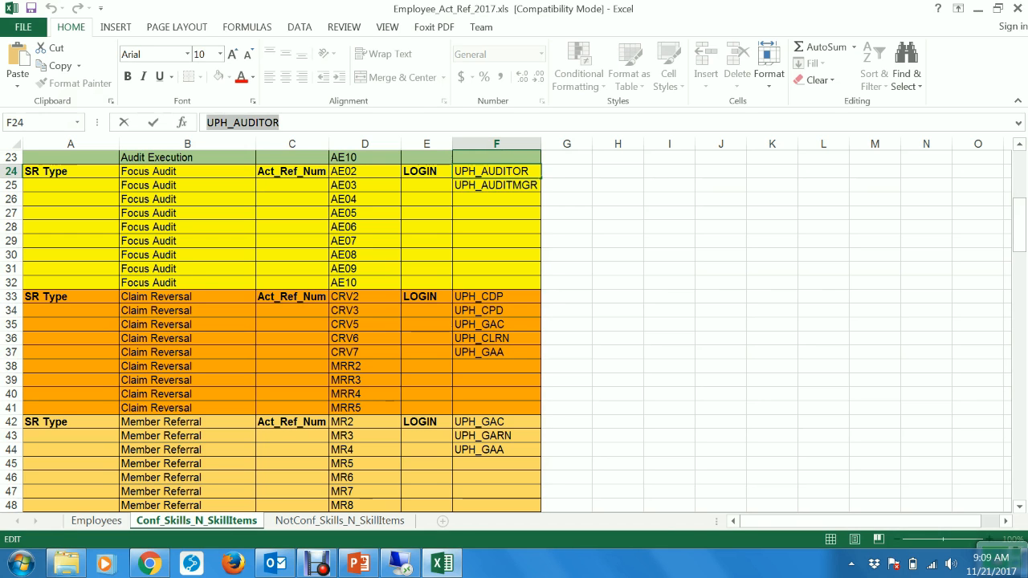
click(400, 564)
key(ctrl+v)
click(367, 398)
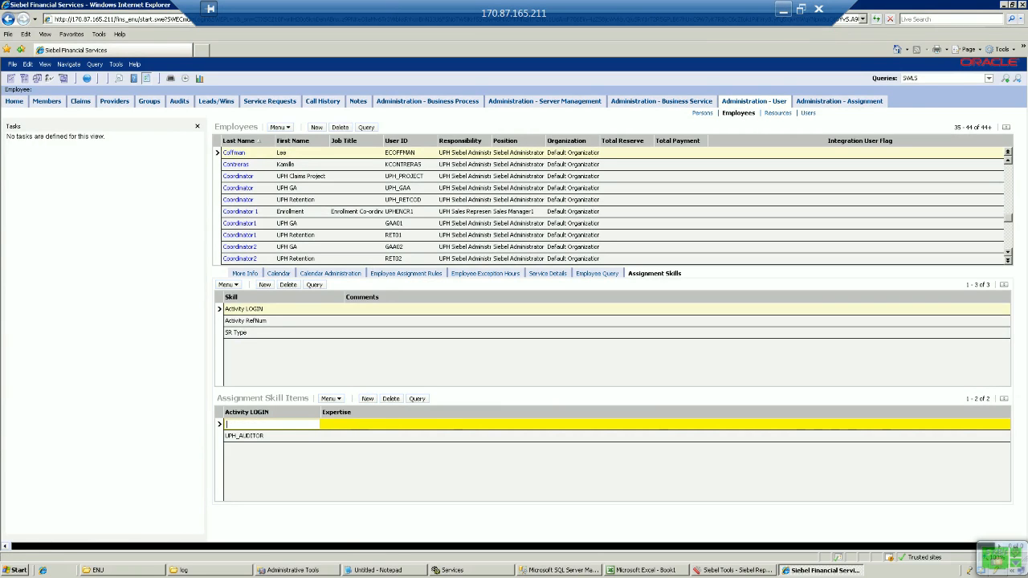
Step: Select the UPH_AUDITMGR login text in cell F25 for copying
click(783, 9)
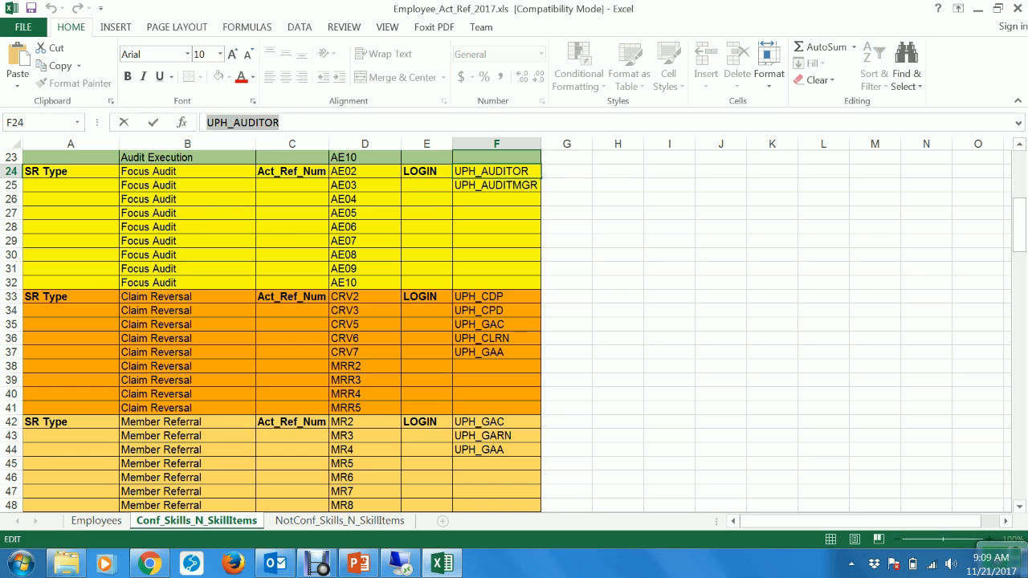
key(Return)
drag(319, 123, 206, 123)
key(ctrl+c)
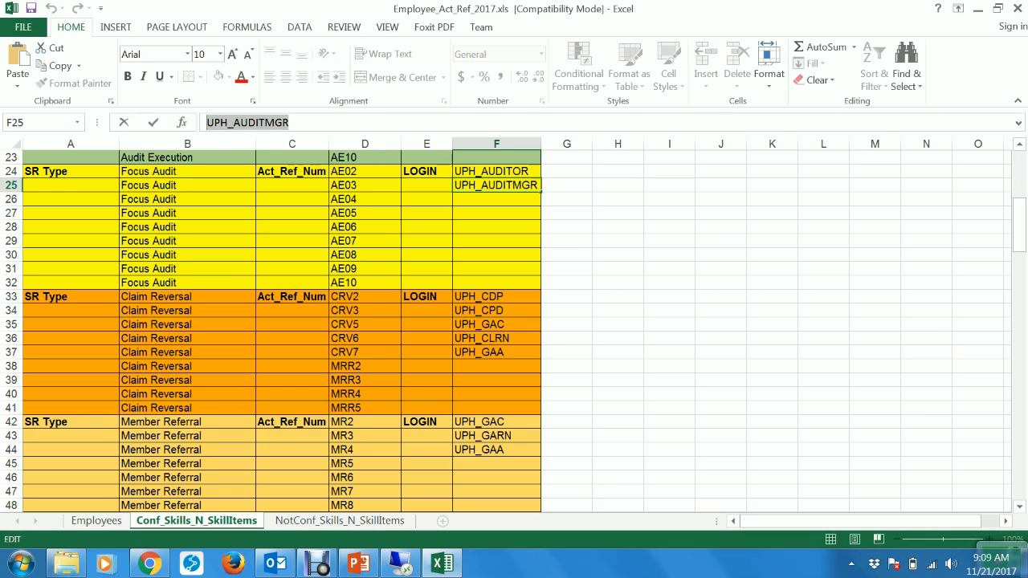
Step: Paste UPH_AUDITMGR as the second Activity LOGIN item and save it
click(400, 564)
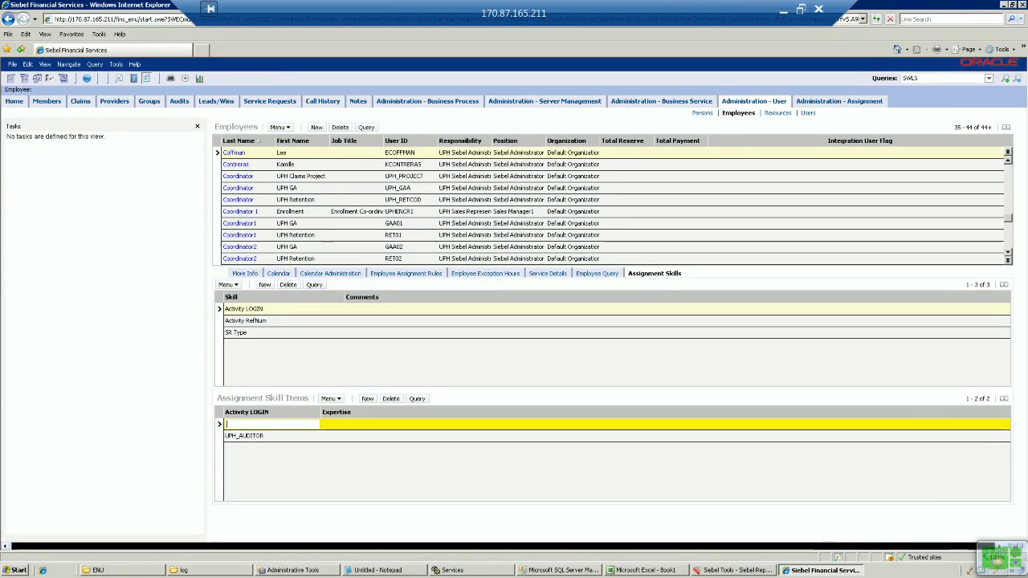
key(ctrl+v)
key(ctrl+s)
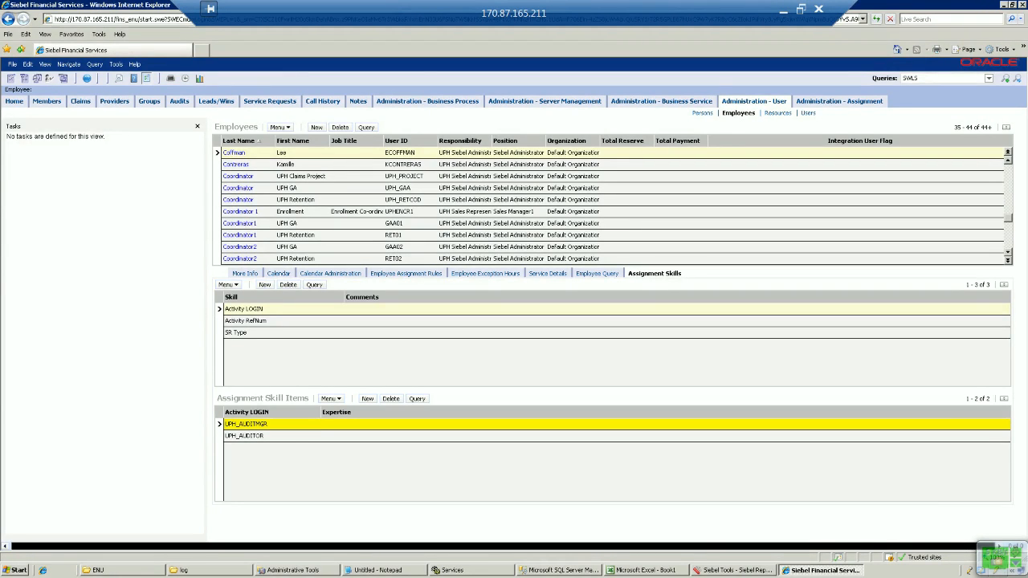
click(227, 436)
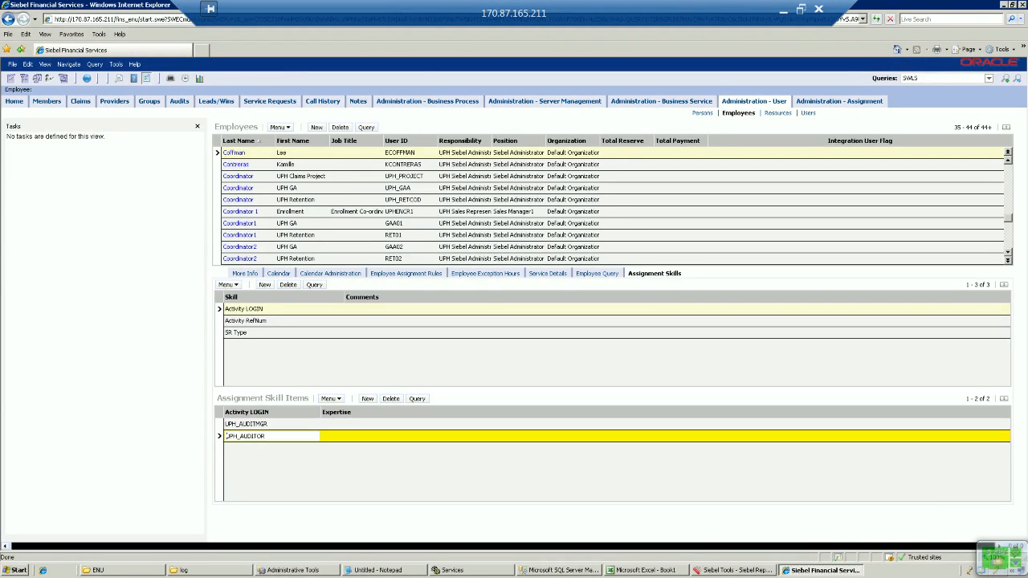
Step: Review the SR Type and Activity RefNum (AE02–AE10) items, then release the assignment rules
click(245, 321)
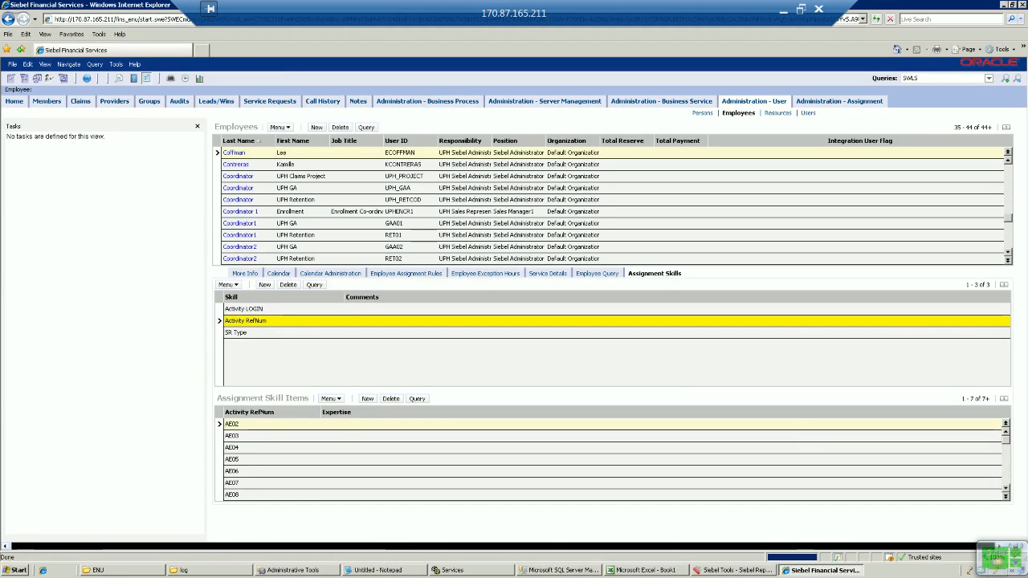
click(236, 332)
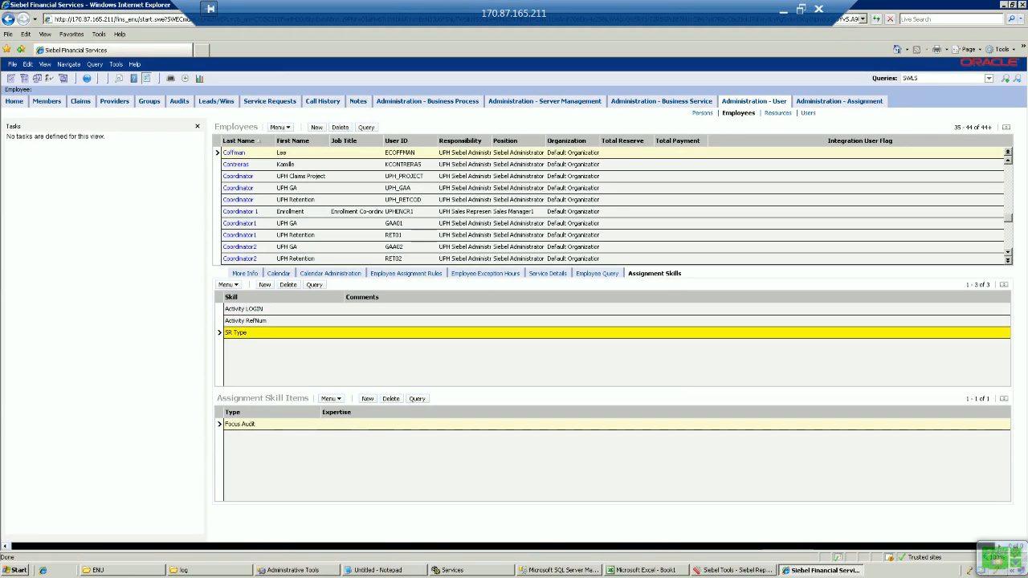
click(245, 320)
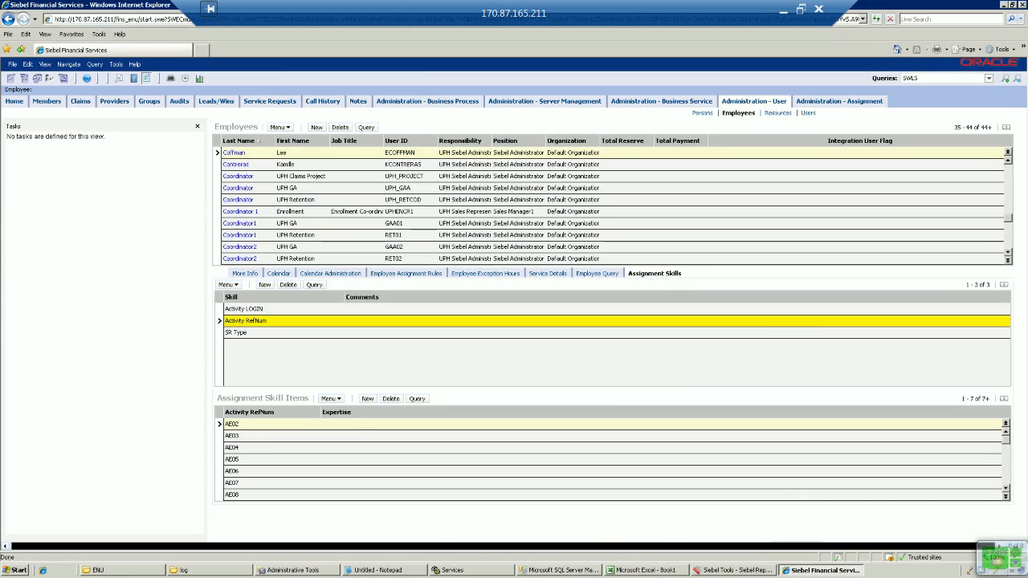
click(1006, 497)
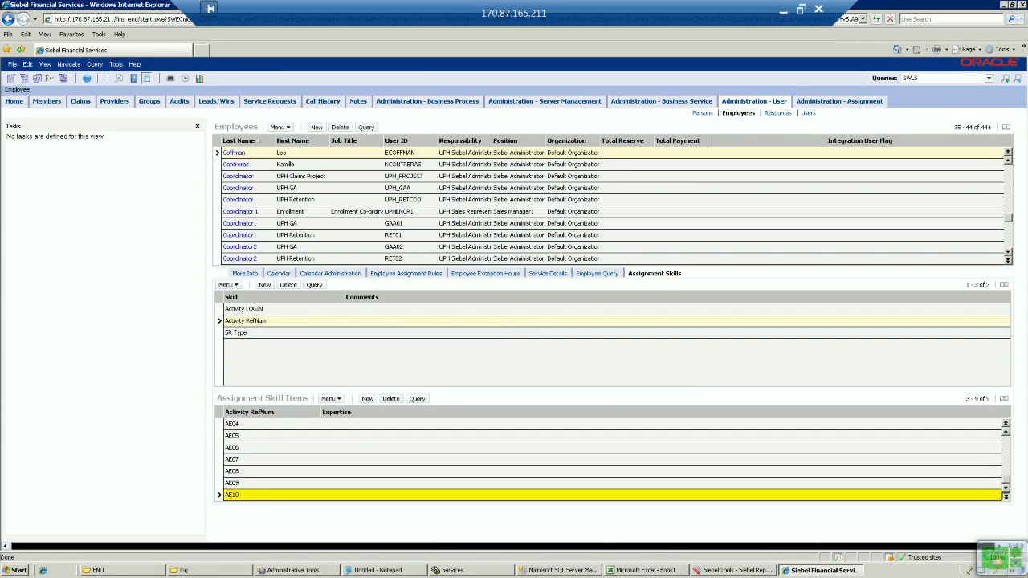
click(691, 320)
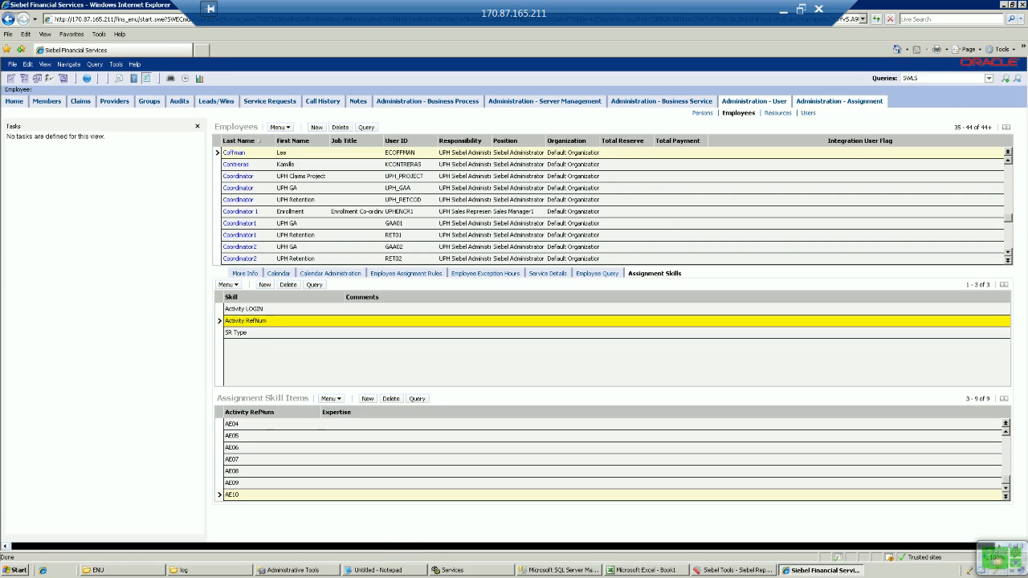
click(840, 101)
click(446, 126)
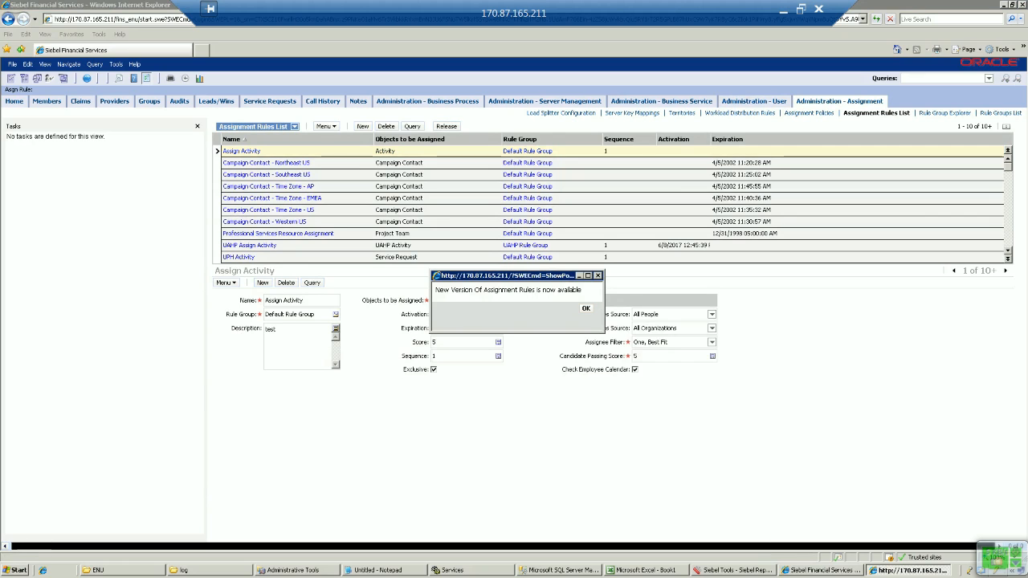
Step: Acknowledge the new rules version notice and start a new Focus Audit from the Audits list
click(586, 308)
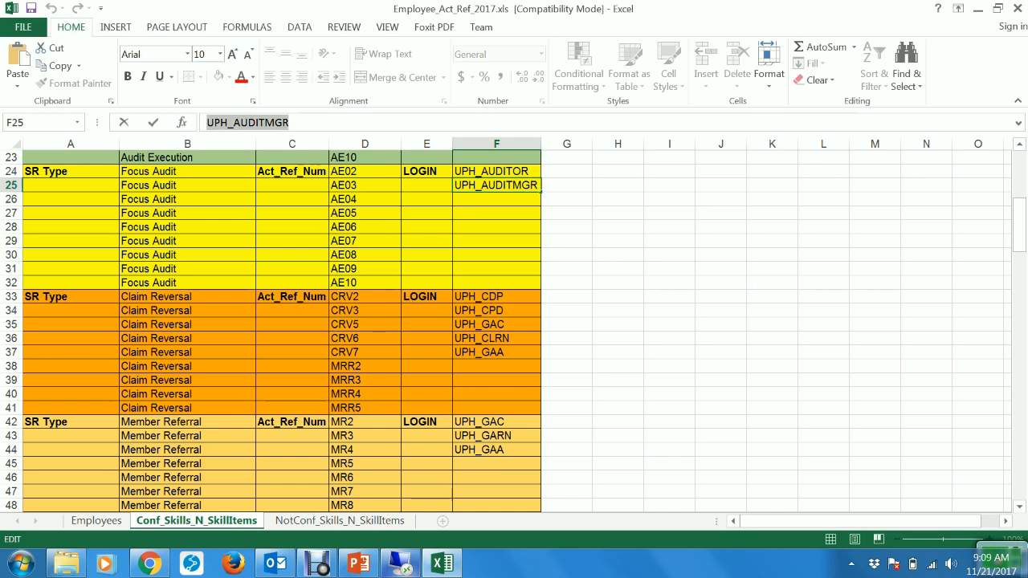
click(402, 564)
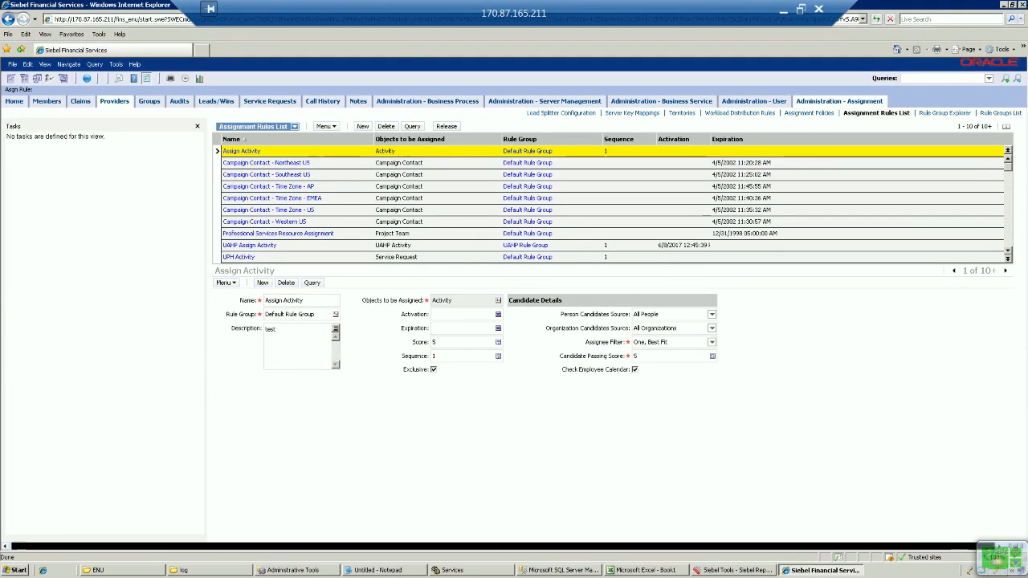
click(178, 100)
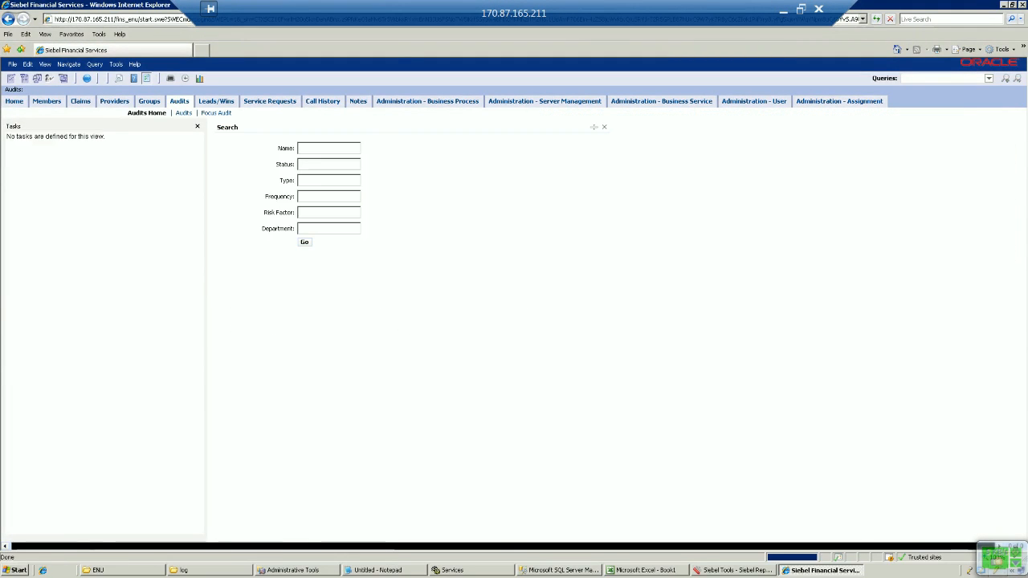
click(216, 114)
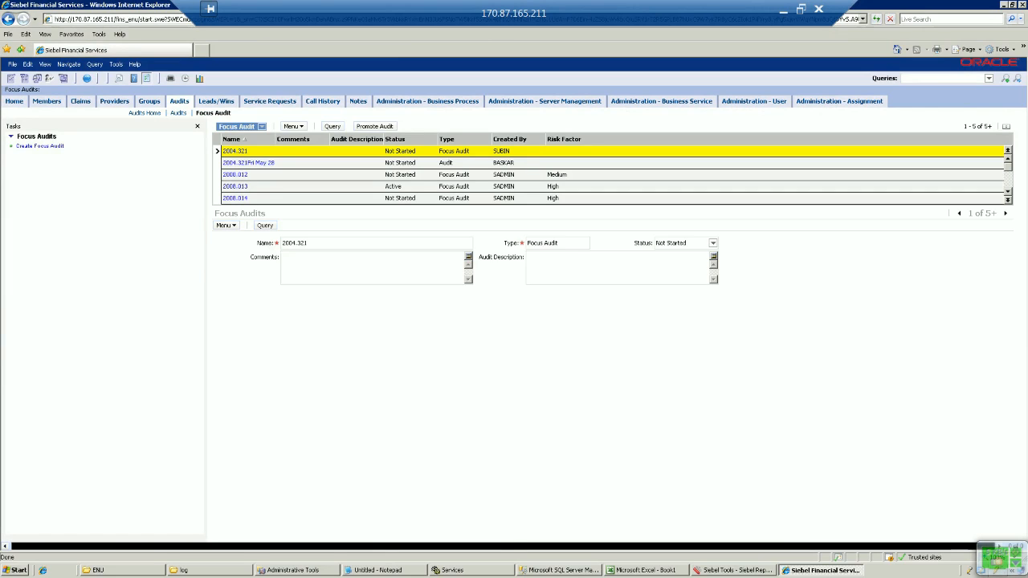
click(39, 146)
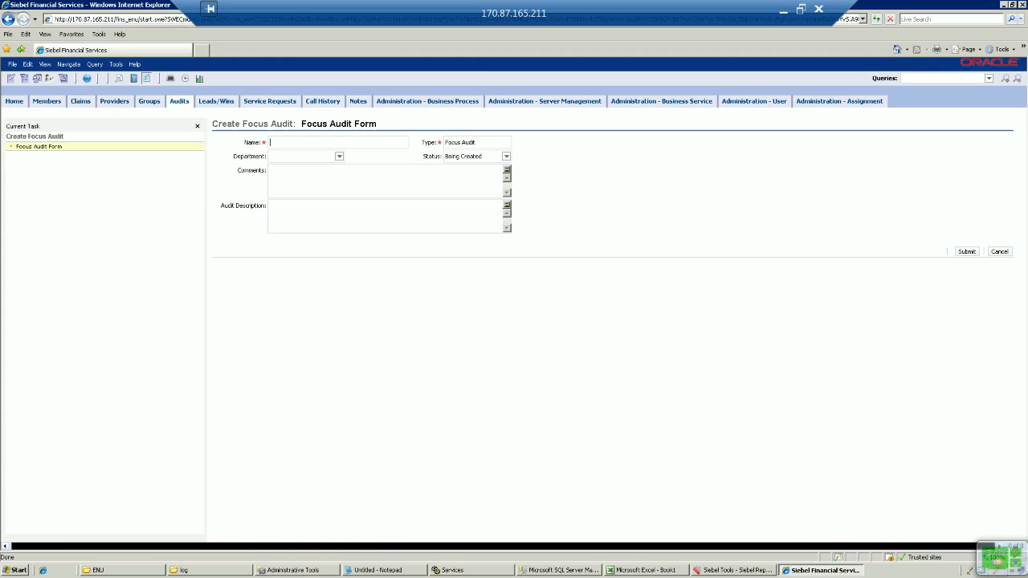
Step: Submit a Focus Audit named 'Assignment Test BR' for the Claims department with filler comments
text(Assignment Test 8R)
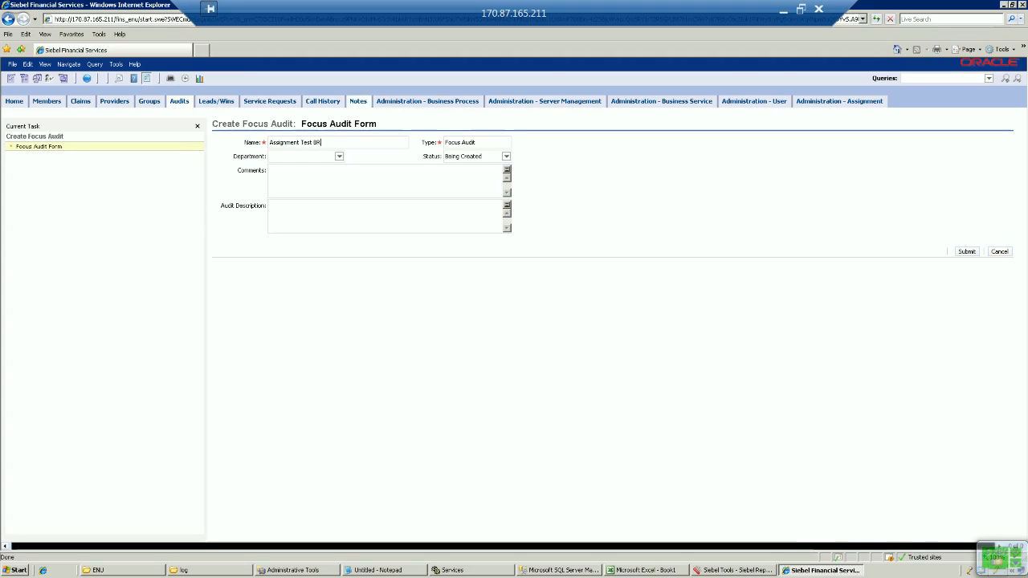
click(339, 156)
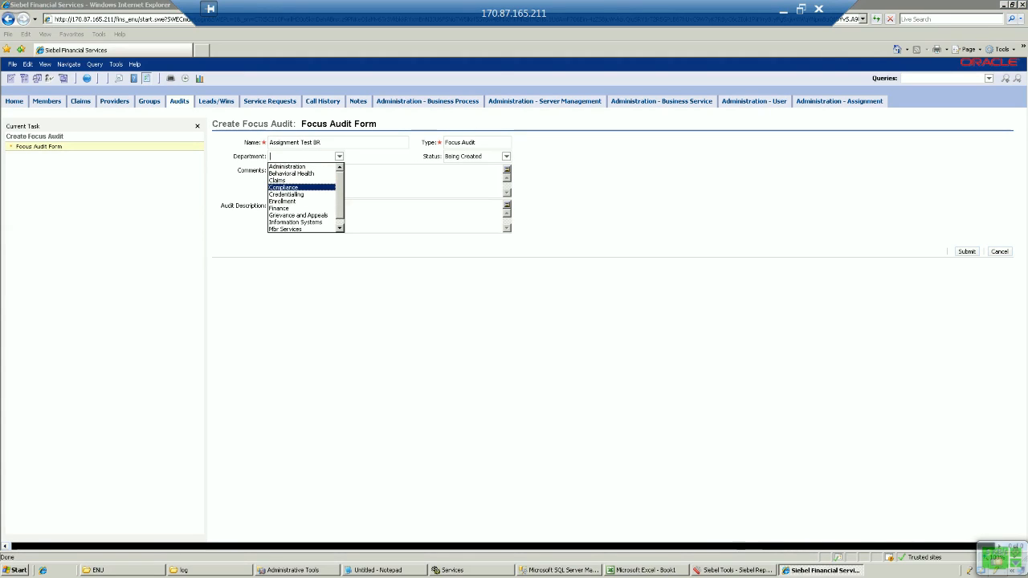
click(289, 181)
key(Tab)
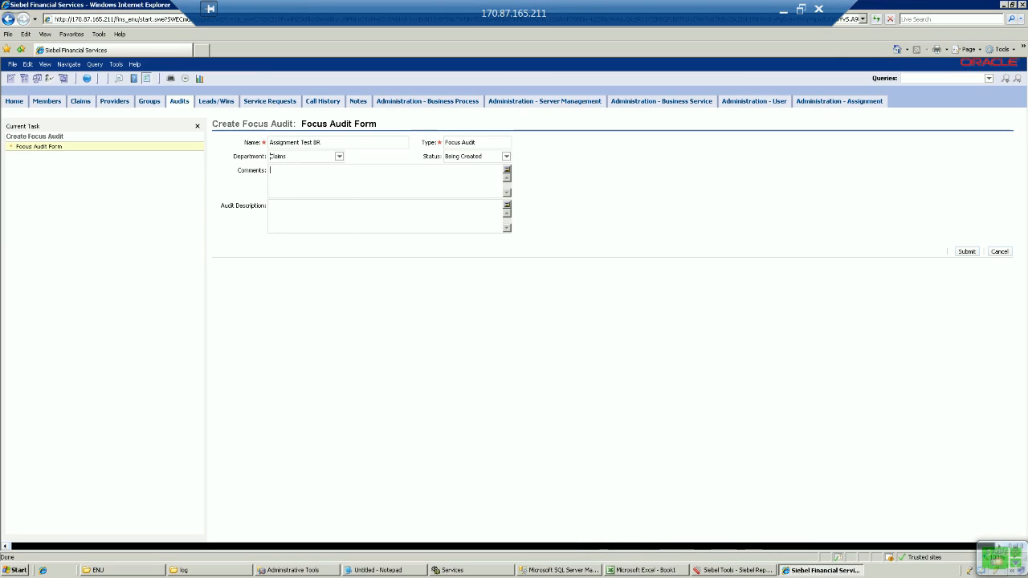
text(JKDVKDBVKK)
text(LKSBYLSBFV)
click(967, 252)
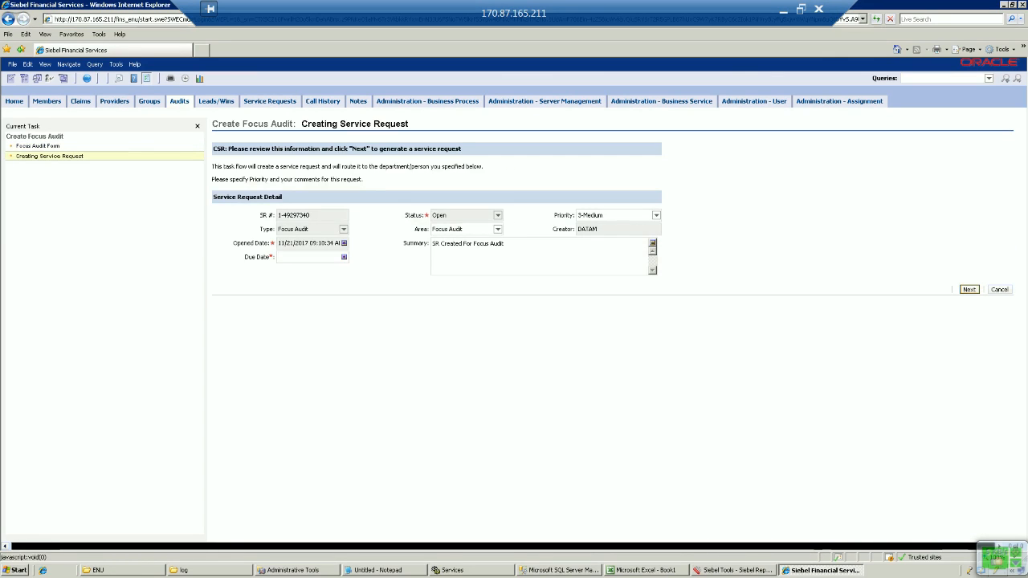
Step: Give the generated service request a due date of 12/20/2017 and finish creating it
click(344, 257)
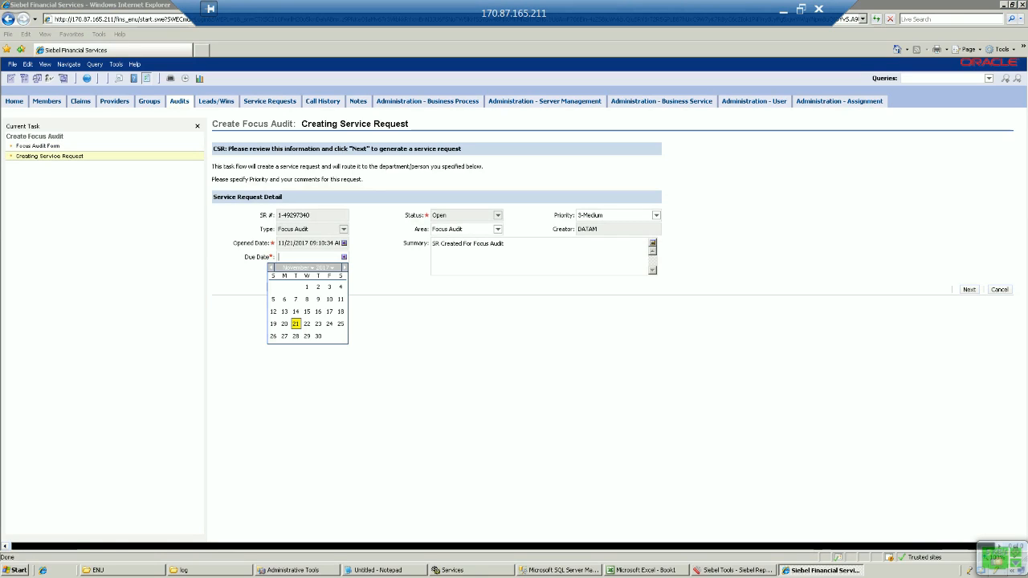
click(345, 267)
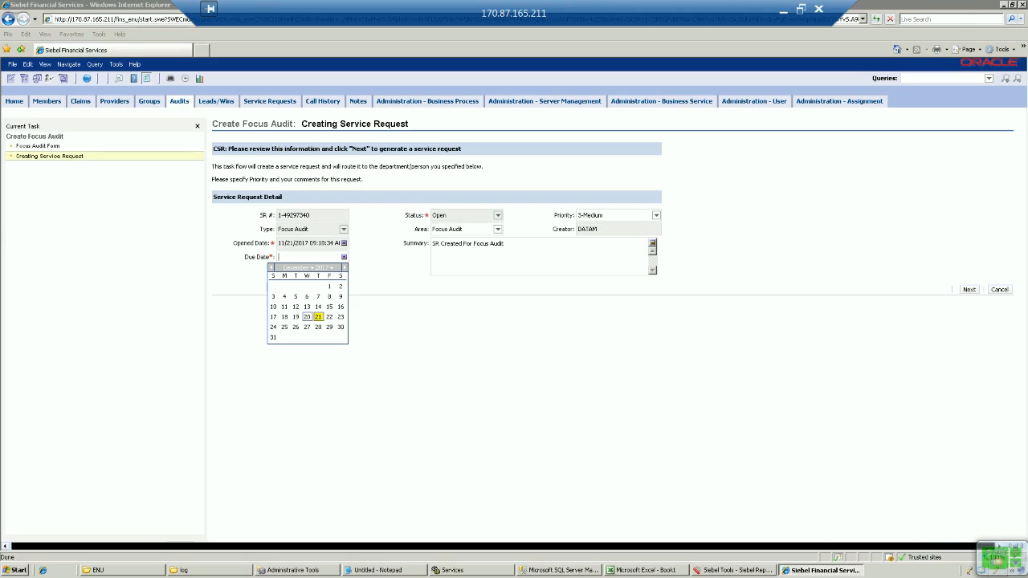
click(306, 316)
click(970, 290)
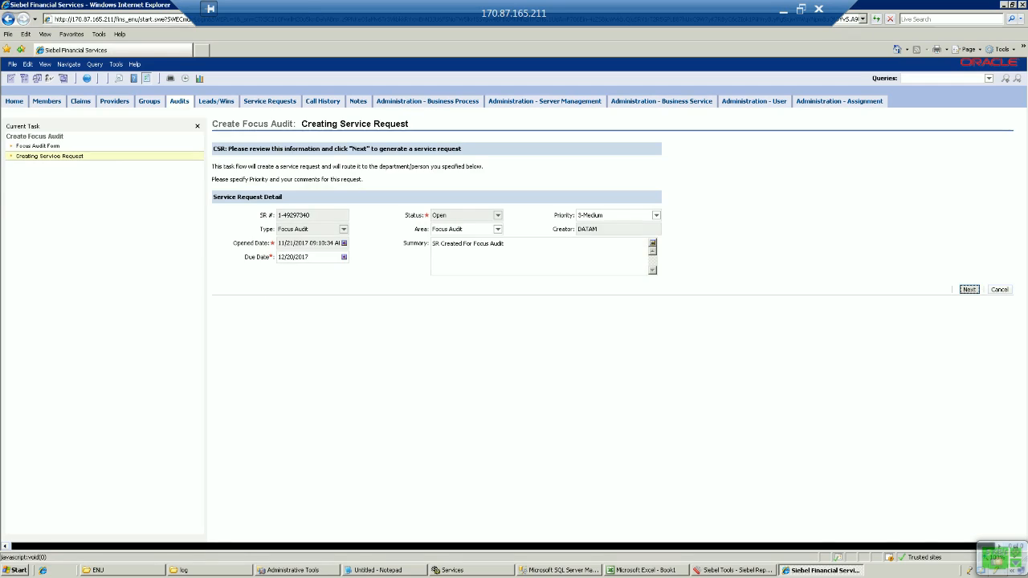
click(968, 273)
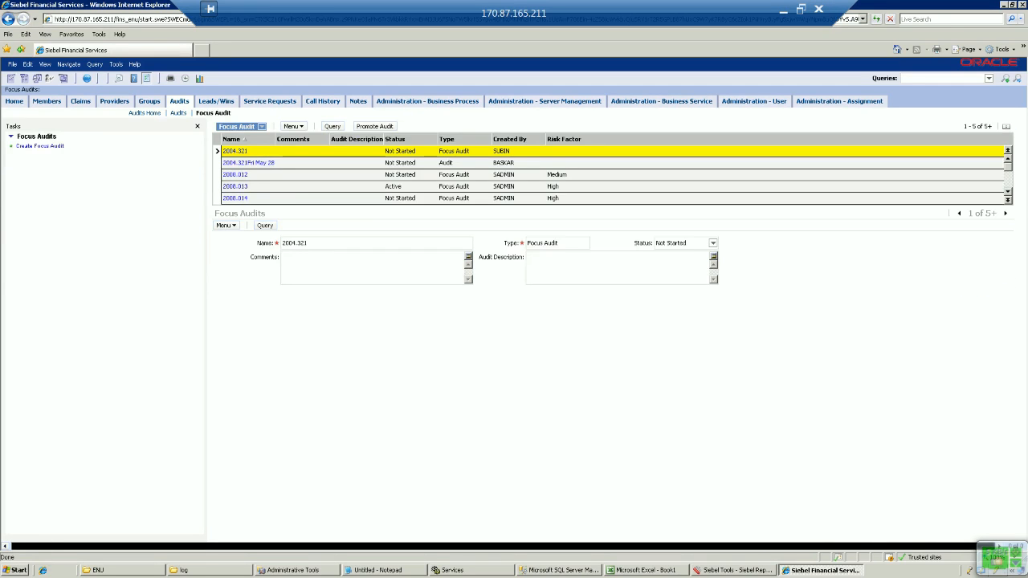
Step: Open service request 1-49297340 from the service requests list
click(270, 101)
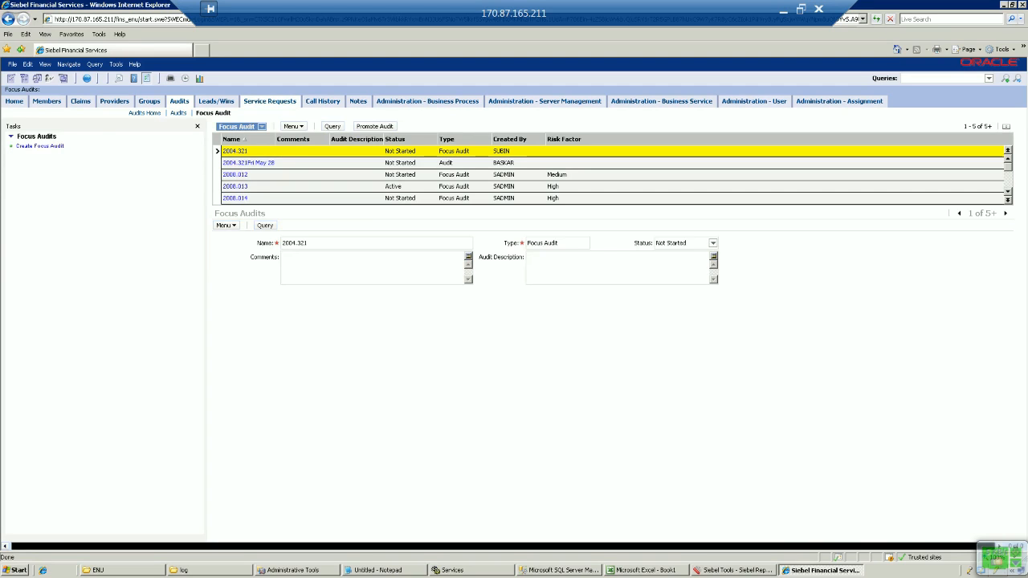
click(269, 113)
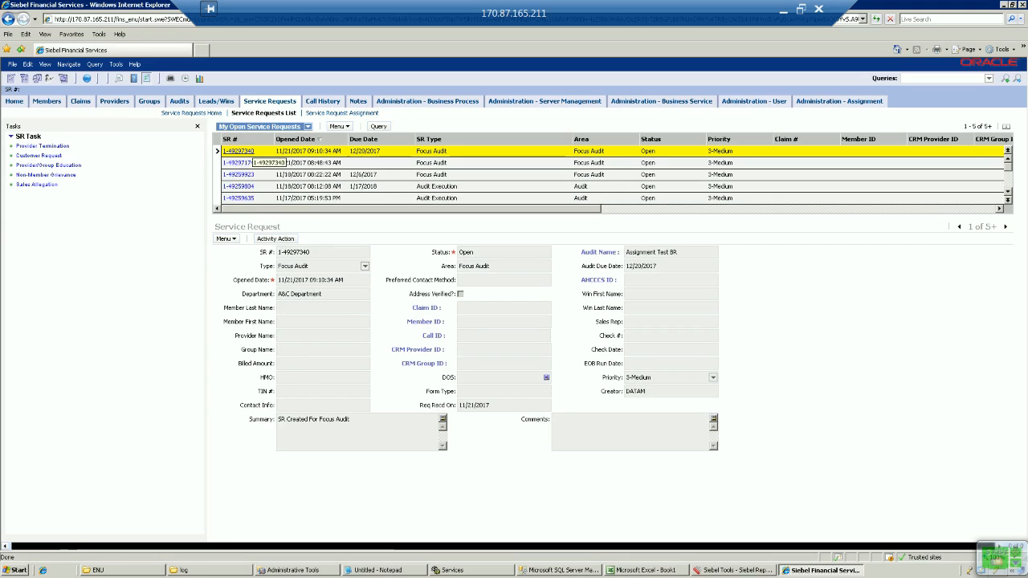
click(240, 152)
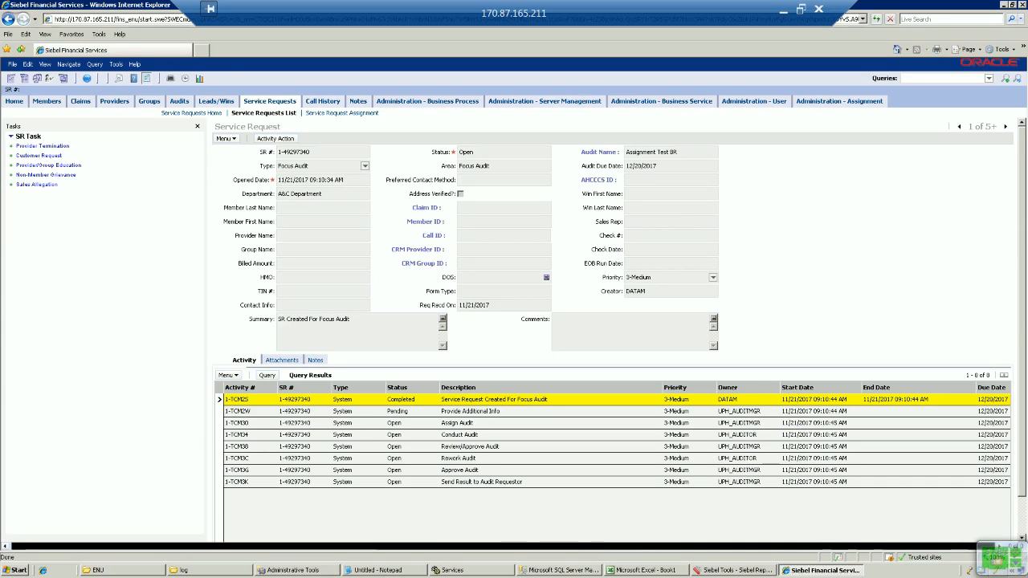
Step: Copy the service request's row ID 1-TCM2K from its About Record details
click(305, 235)
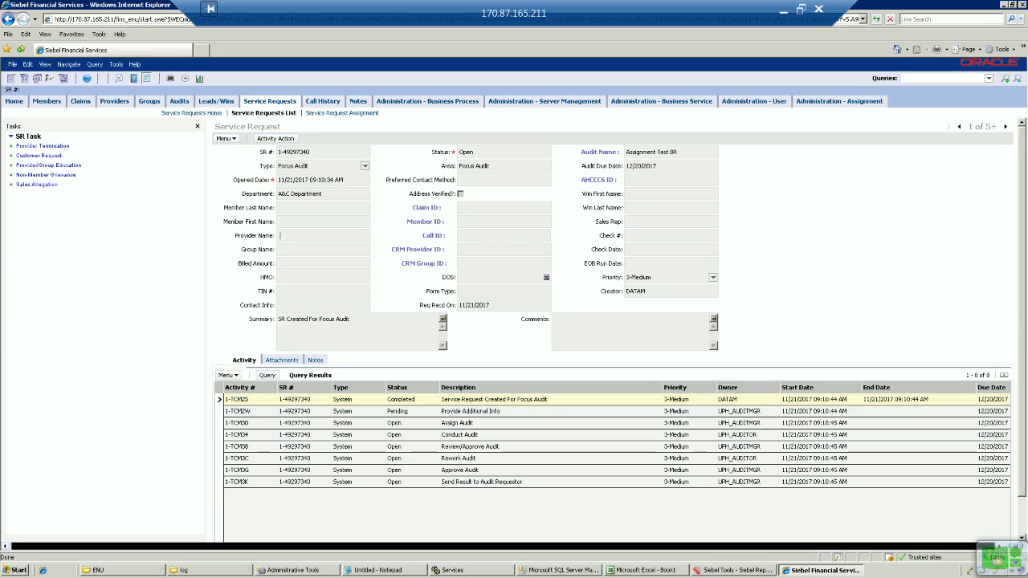
key(ctrl+alt+k)
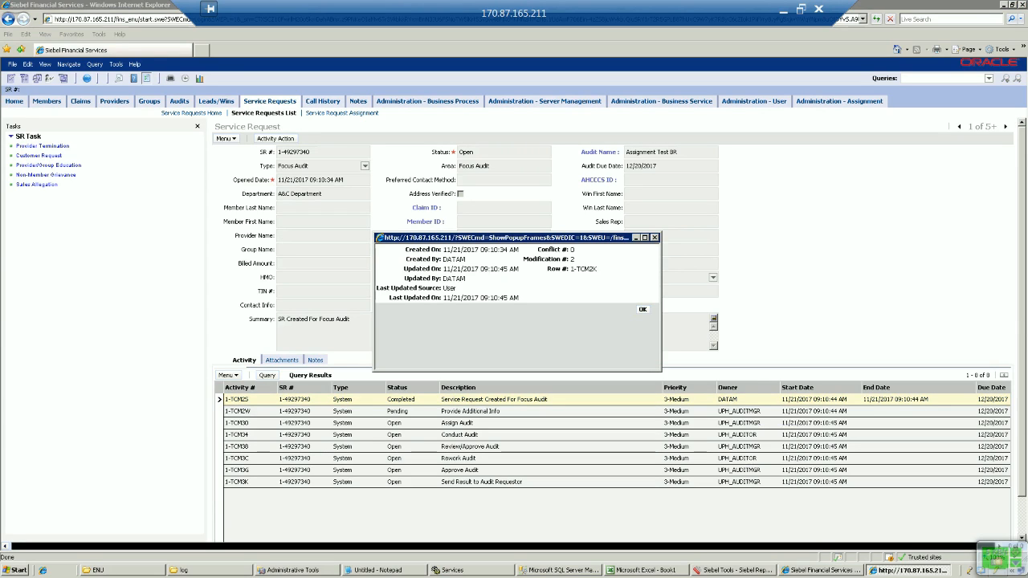
double_click(584, 269)
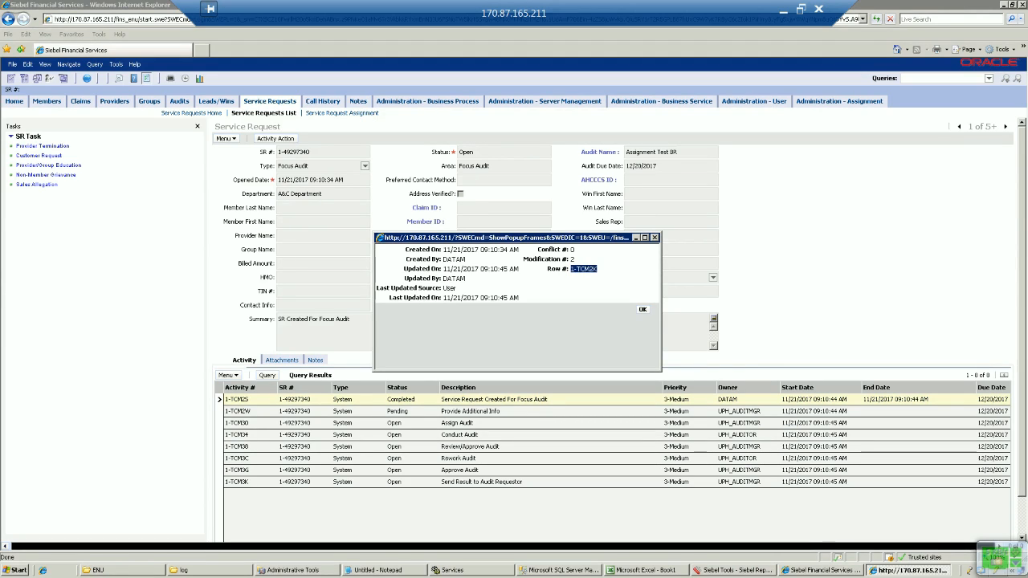
click(643, 309)
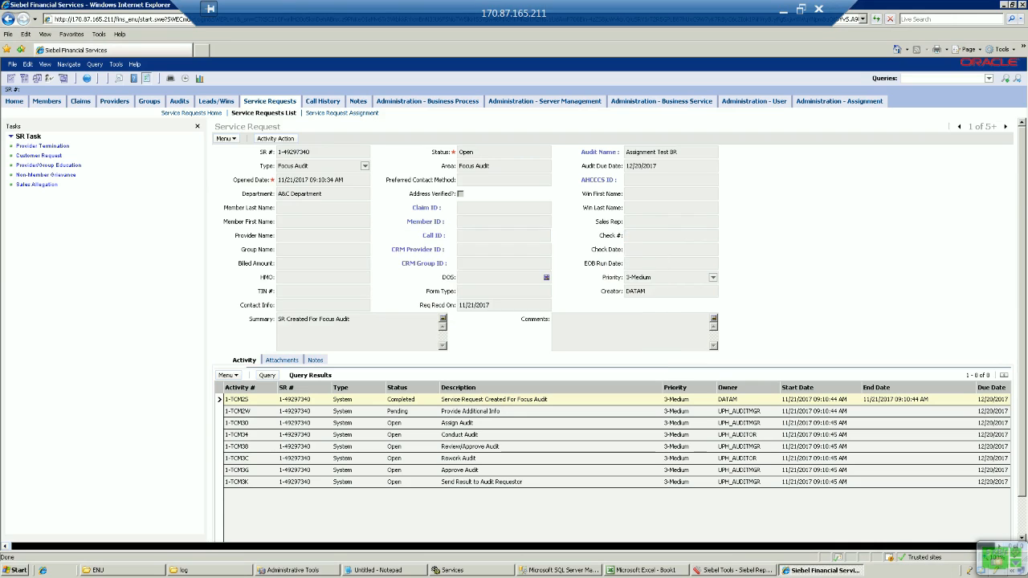
key(alt+Tab)
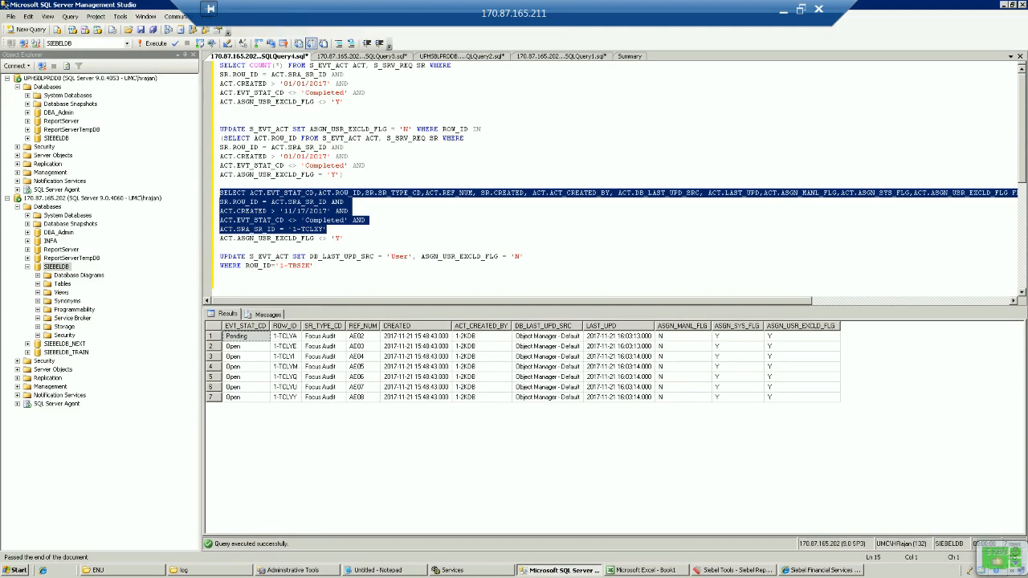
Step: Replace SR ID 1-TCLXY with 1-TCM2K in the WHERE clause and run the activity query
click(293, 229)
drag(292, 229, 323, 229)
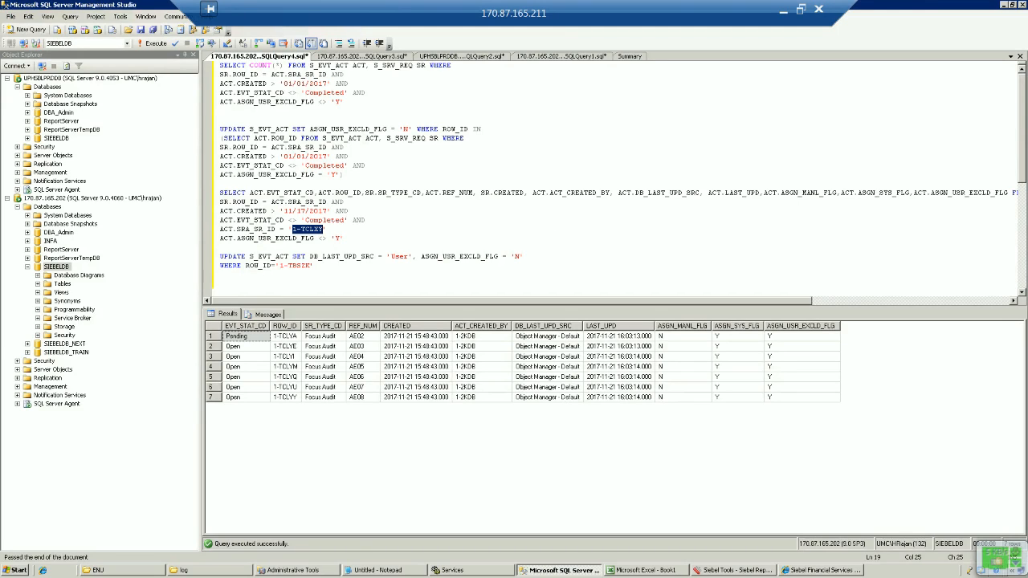
text(1-TCM2H)
key(shift+Up)
key(shift+Up)
key(shift+Up)
key(shift+Up)
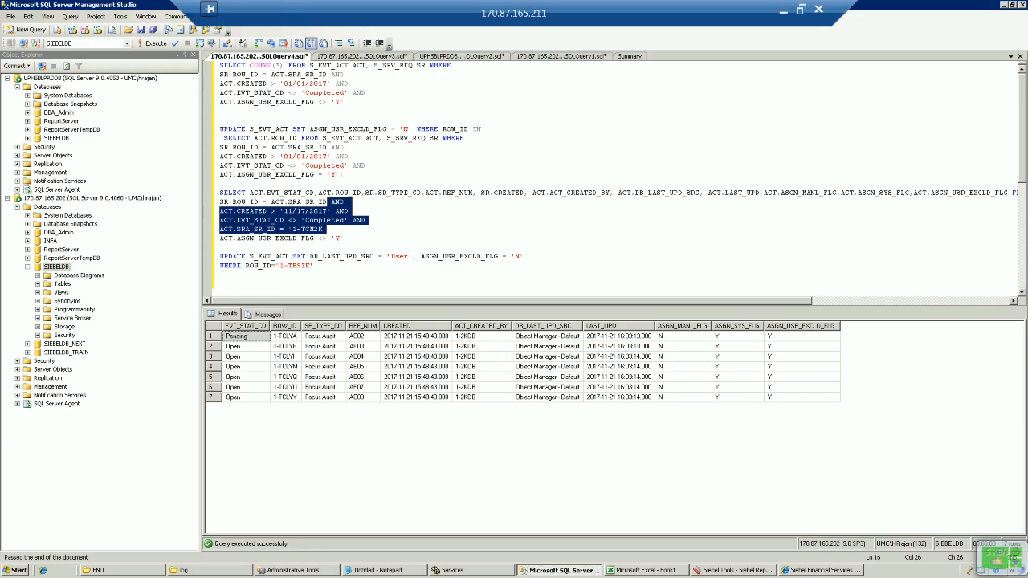
key(shift+Home)
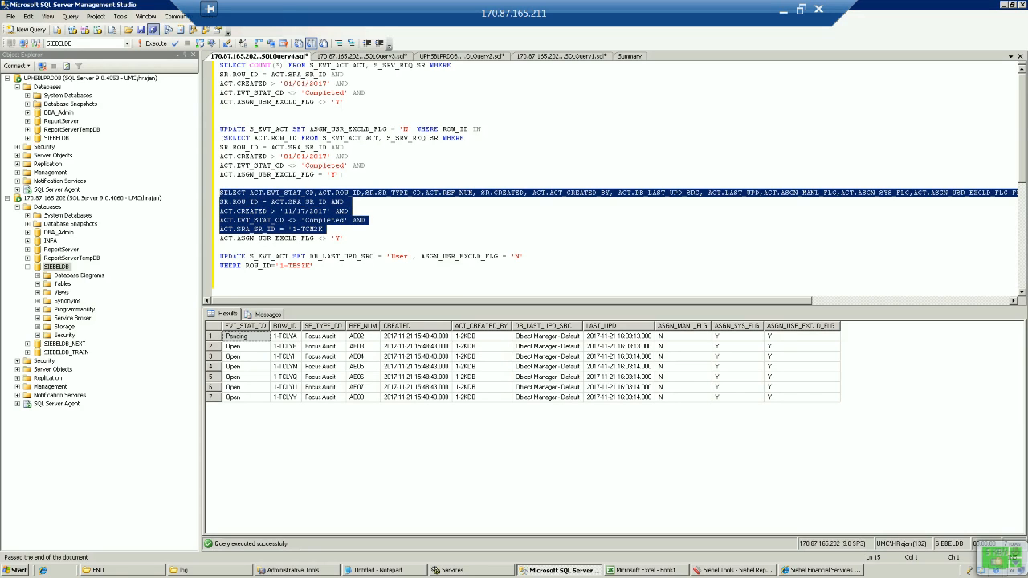
click(153, 43)
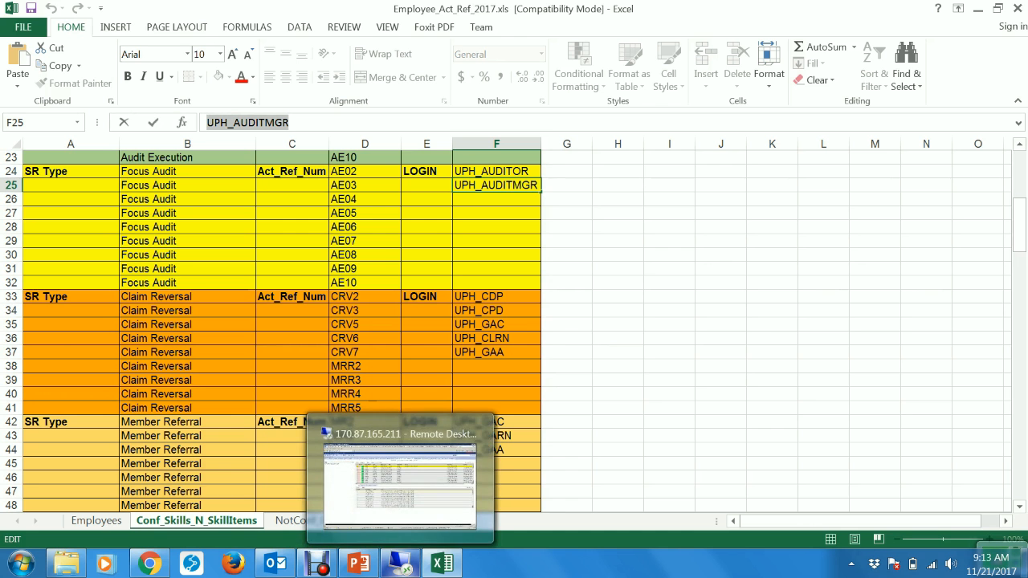
click(404, 477)
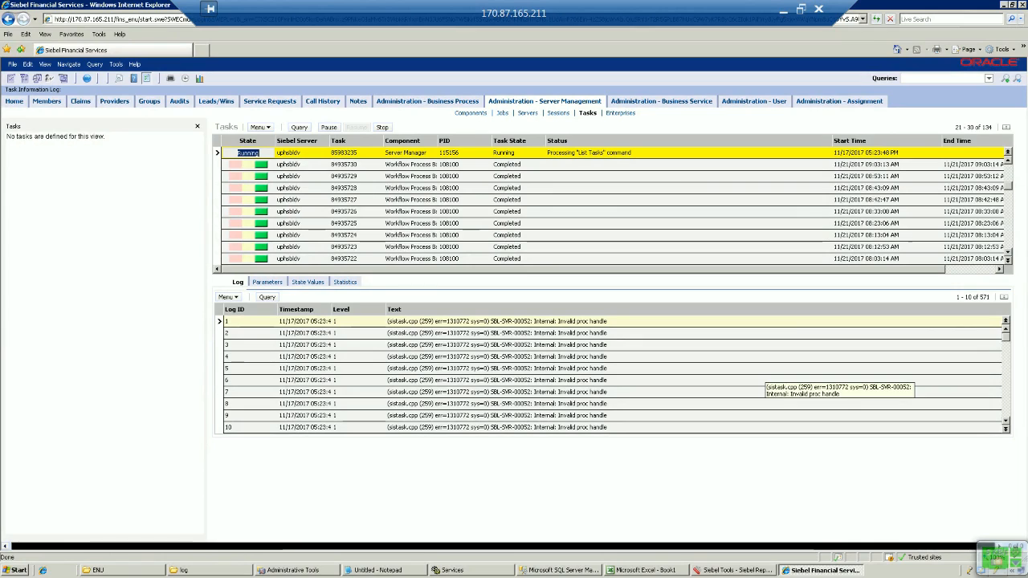
Step: Refresh the server task list and scroll down to check the latest workflow tasks finished
click(299, 127)
click(1008, 225)
click(1008, 225)
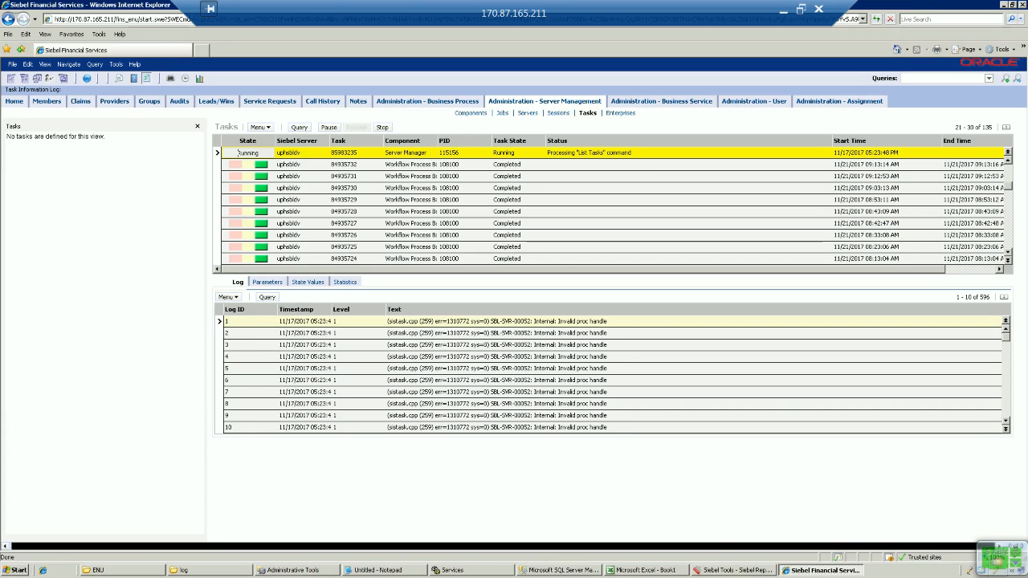
click(560, 570)
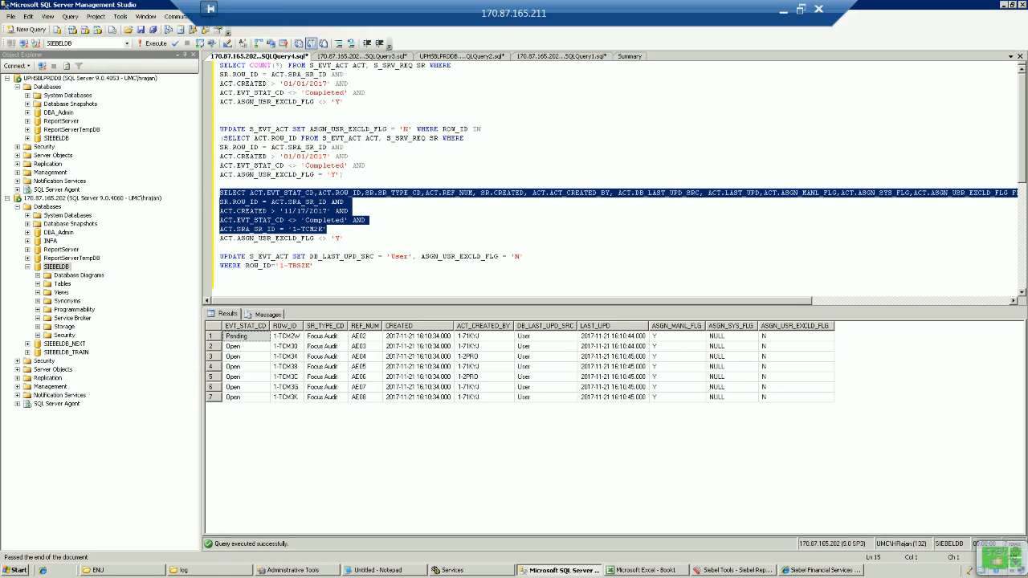
Step: Rerun the 1-TCM2K query to see all seven activities updated by Object Manager, system-assigned Y
click(154, 43)
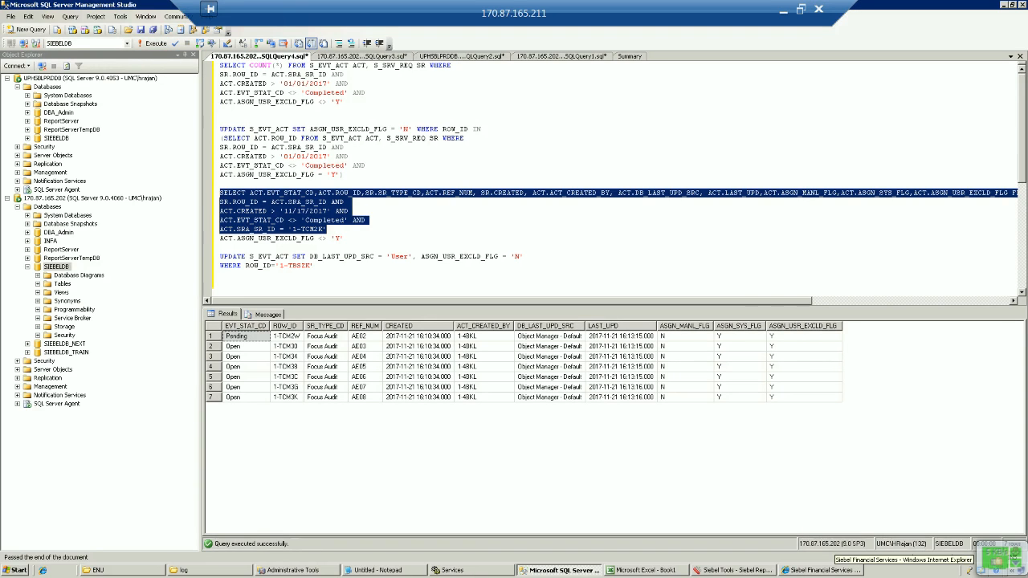
click(828, 570)
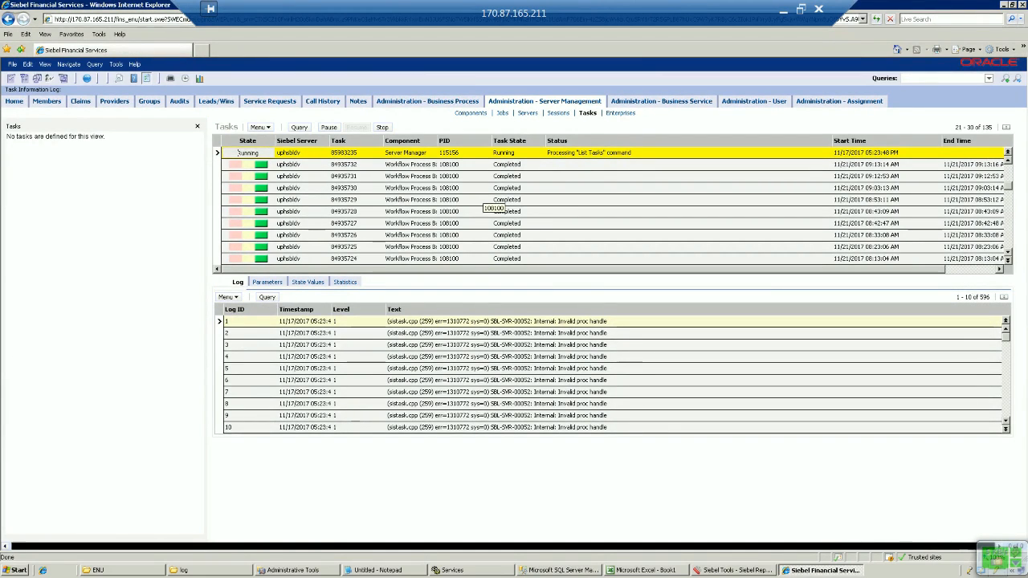
Step: Check that service request 1-49297340's Focus Audit activities are now owned by the new employee
click(269, 102)
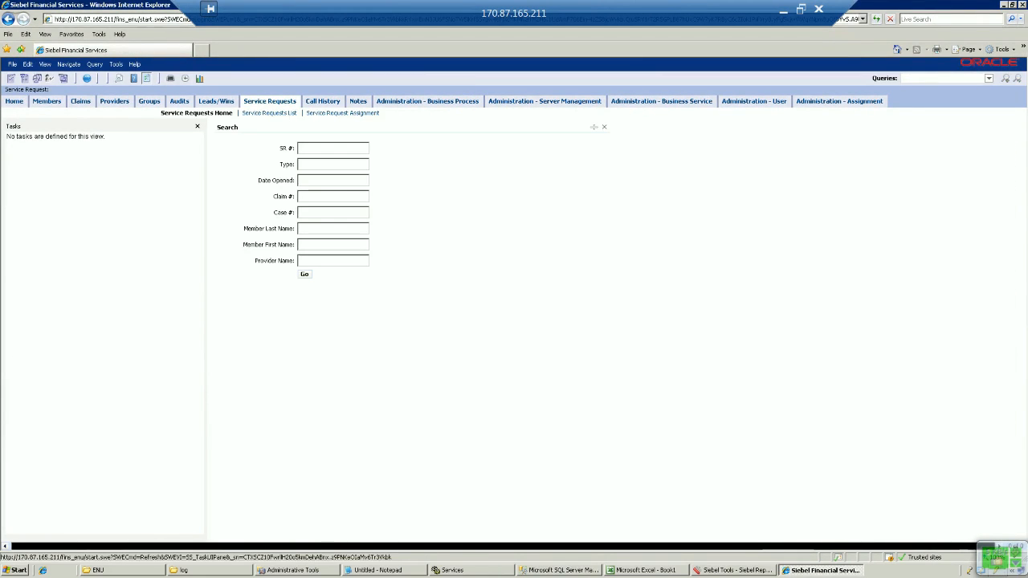
click(269, 113)
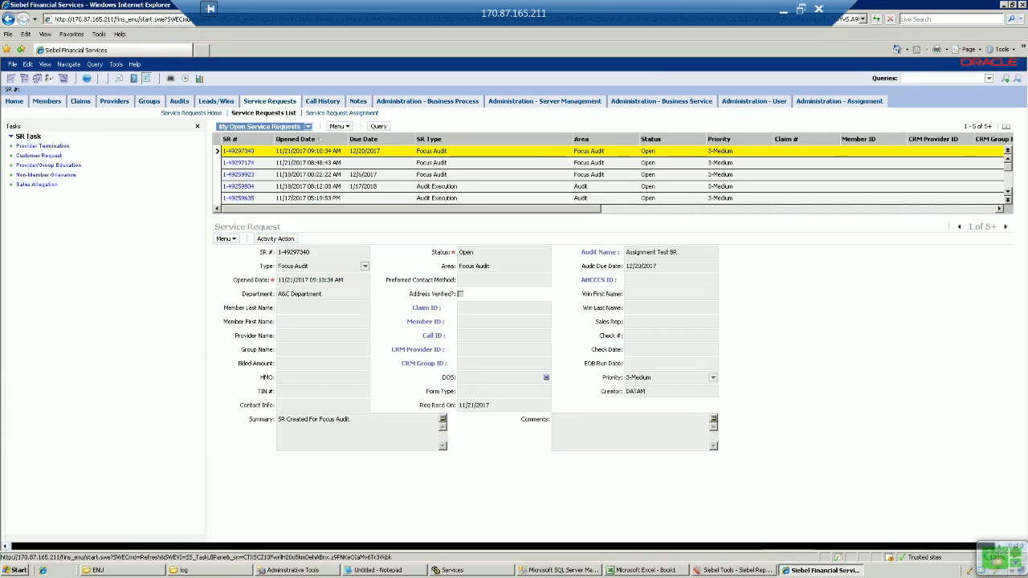
click(246, 151)
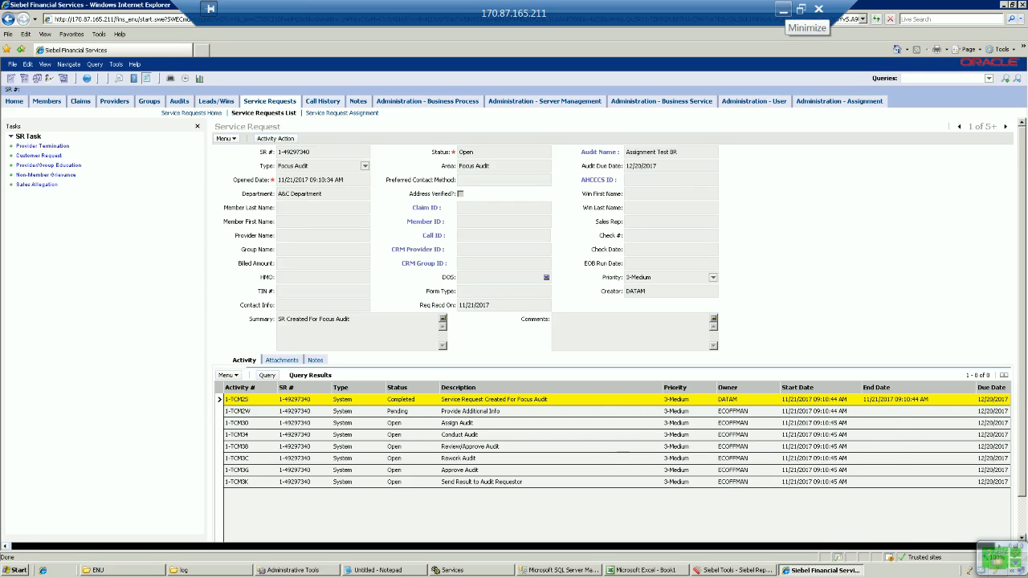
click(784, 10)
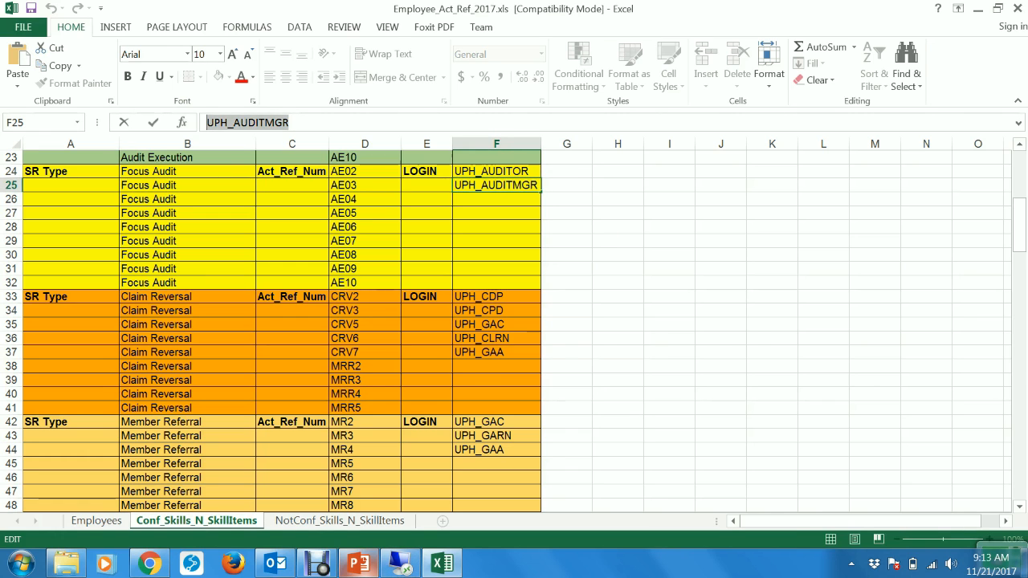
click(358, 563)
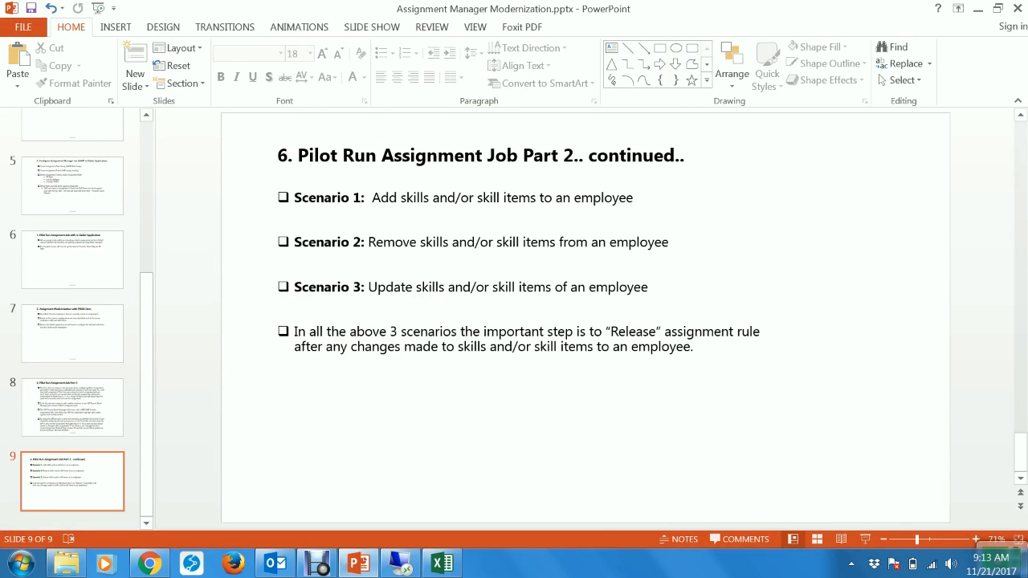